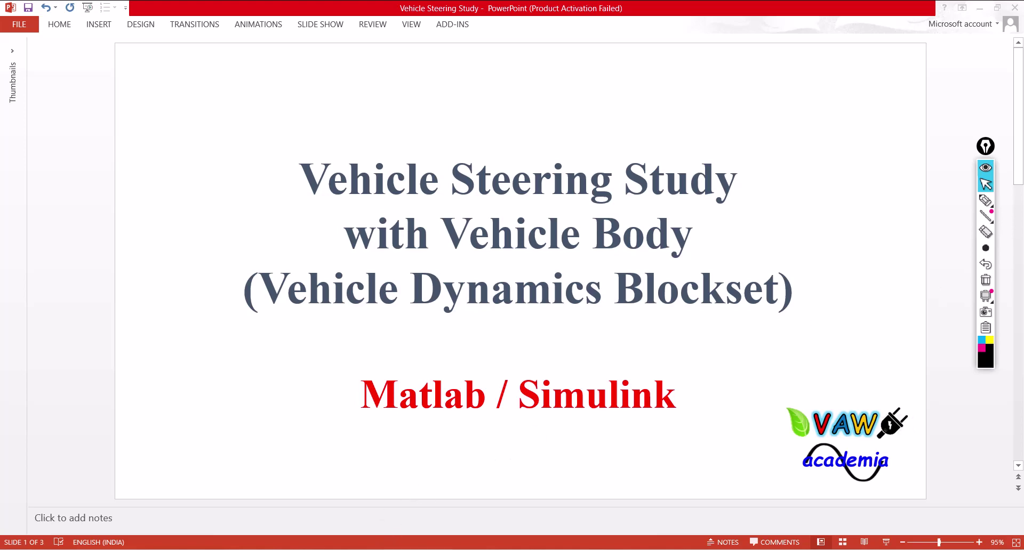
# Switch to the vaw_vehicledynamics_blockset model in Simulink and browse the library to the Vehicle Dynamics Blockset's Steering blocks.
pyautogui.click(455, 532)
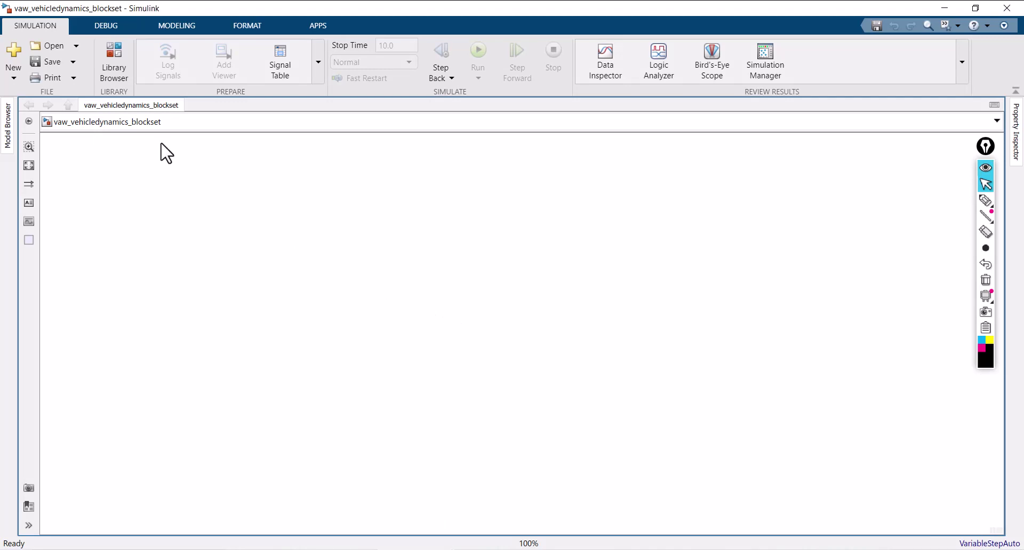
pyautogui.click(113, 72)
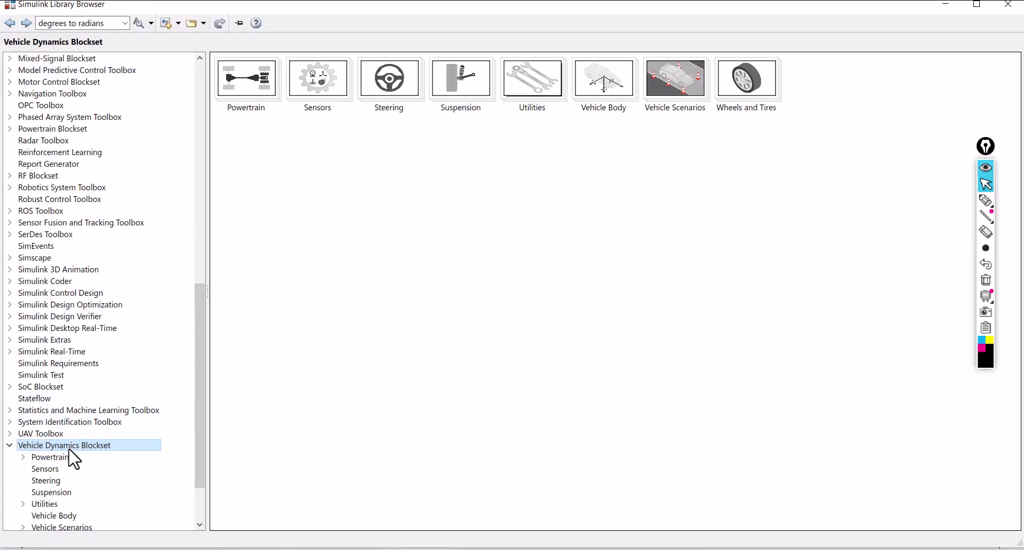
pyautogui.click(40, 433)
pyautogui.click(42, 446)
pyautogui.doubleClick(393, 101)
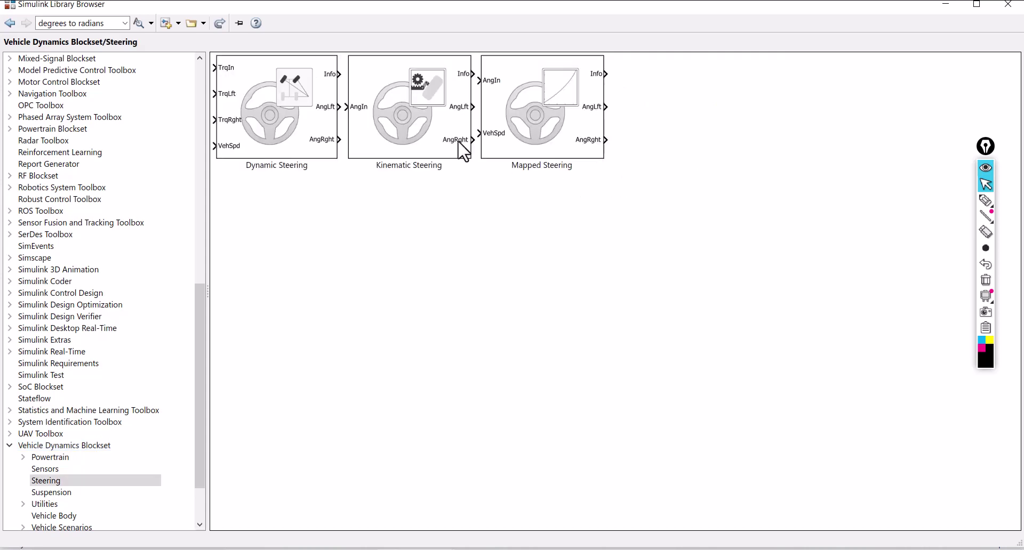
# Mark the Kinematic Steering block with a freehand outline and tick, and clear the pen marks.
pyautogui.click(984, 203)
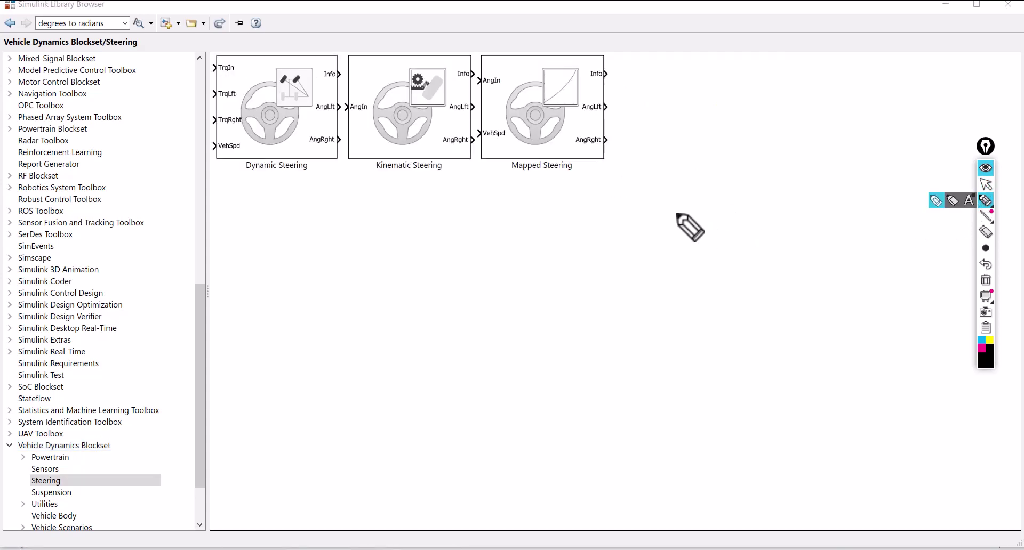
pyautogui.moveTo(347, 175)
pyautogui.mouseDown()
pyautogui.moveTo(340, 51)
pyautogui.moveTo(482, 47)
pyautogui.moveTo(485, 171)
pyautogui.moveTo(348, 174)
pyautogui.mouseUp()
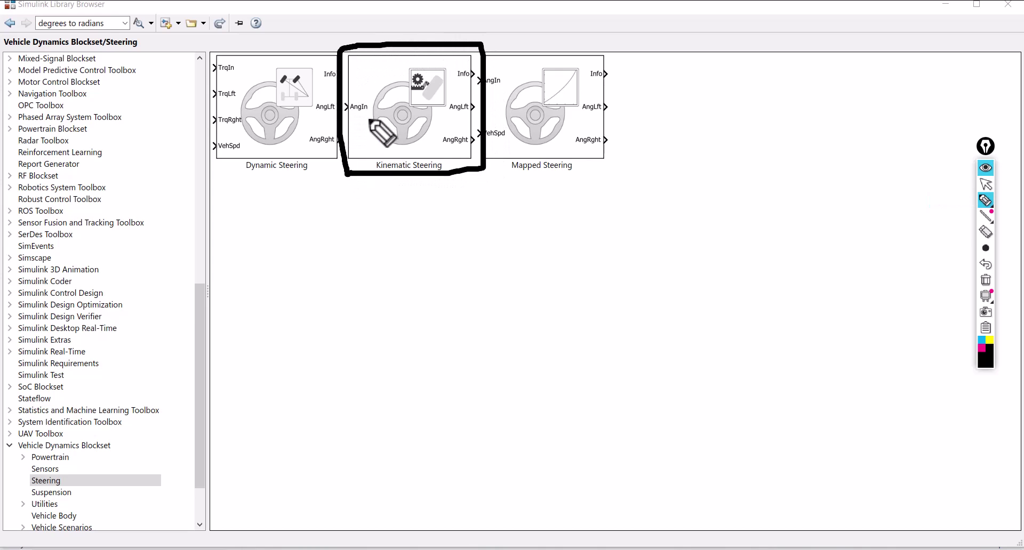
pyautogui.moveTo(368, 119); pyautogui.dragTo(435, 80)
pyautogui.click(986, 280)
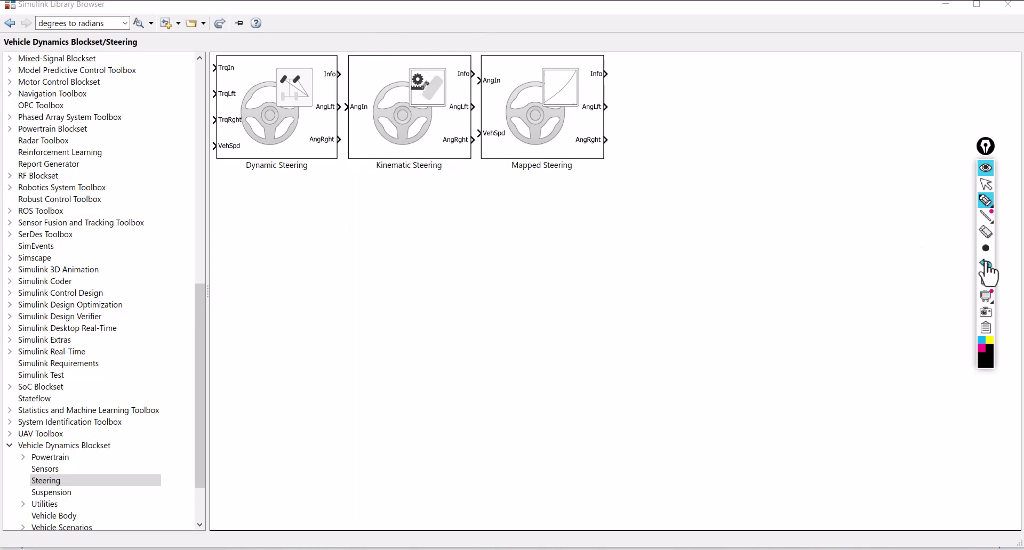
# Go back to the Vehicle Dynamics Blockset and show its Vehicle Body blocks.
pyautogui.click(10, 23)
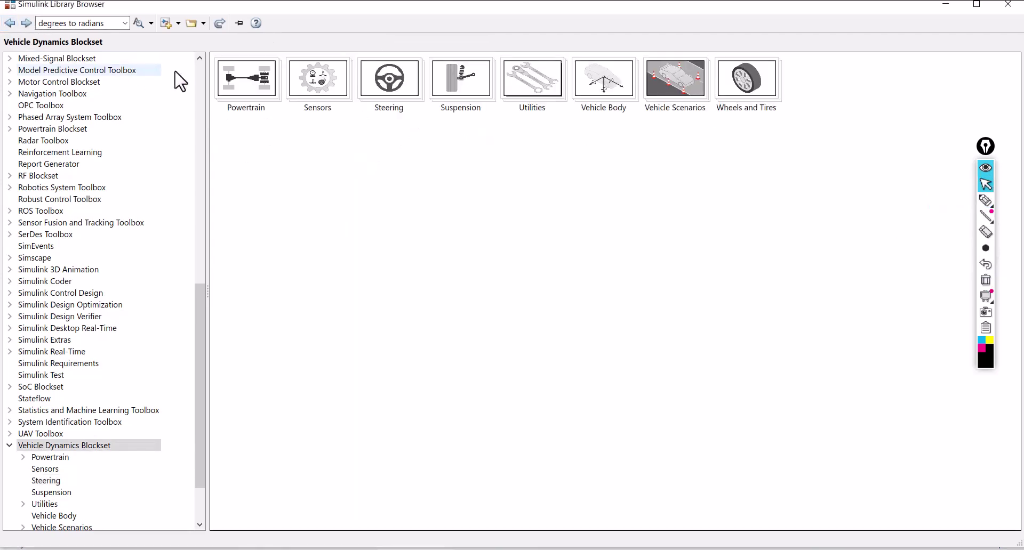
pyautogui.doubleClick(605, 102)
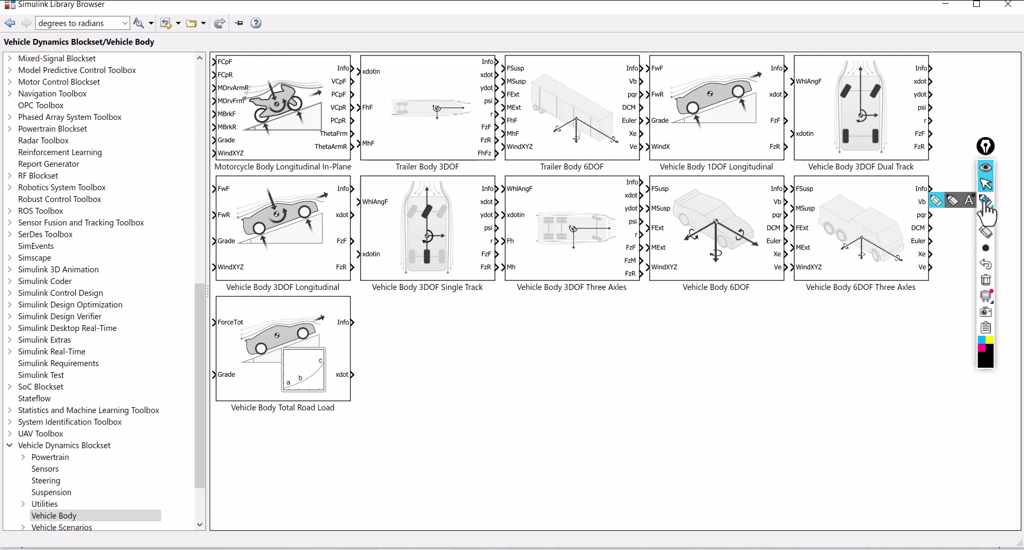
# Outline and tick the Vehicle Body 3DOF Dual Track block with the pen, and clear the marks.
pyautogui.click(985, 203)
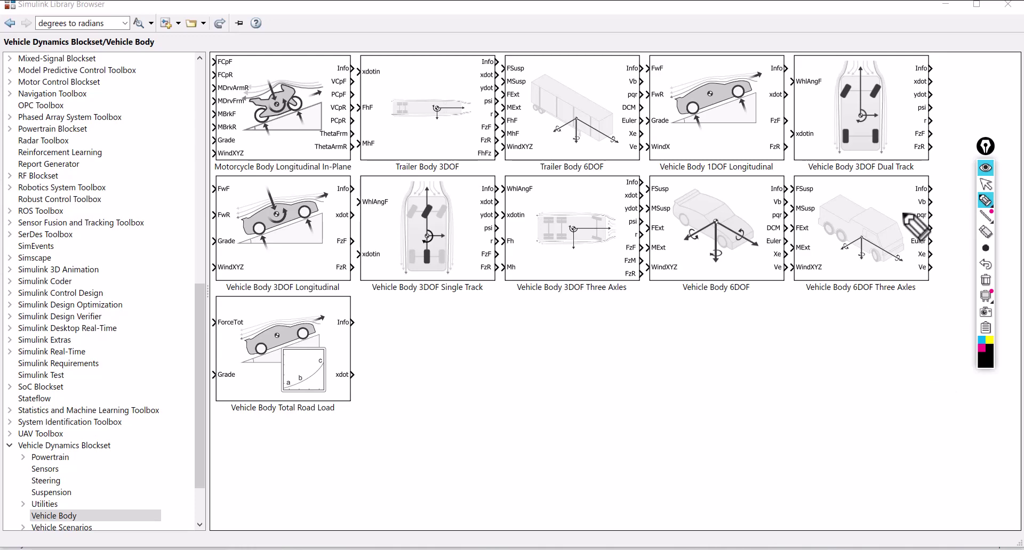
pyautogui.moveTo(798, 172)
pyautogui.mouseDown()
pyautogui.moveTo(936, 173)
pyautogui.moveTo(939, 88)
pyautogui.moveTo(888, 52)
pyautogui.moveTo(799, 56)
pyautogui.moveTo(801, 161)
pyautogui.mouseUp()
pyautogui.moveTo(847, 99)
pyautogui.mouseDown()
pyautogui.moveTo(863, 132)
pyautogui.moveTo(917, 69)
pyautogui.mouseUp()
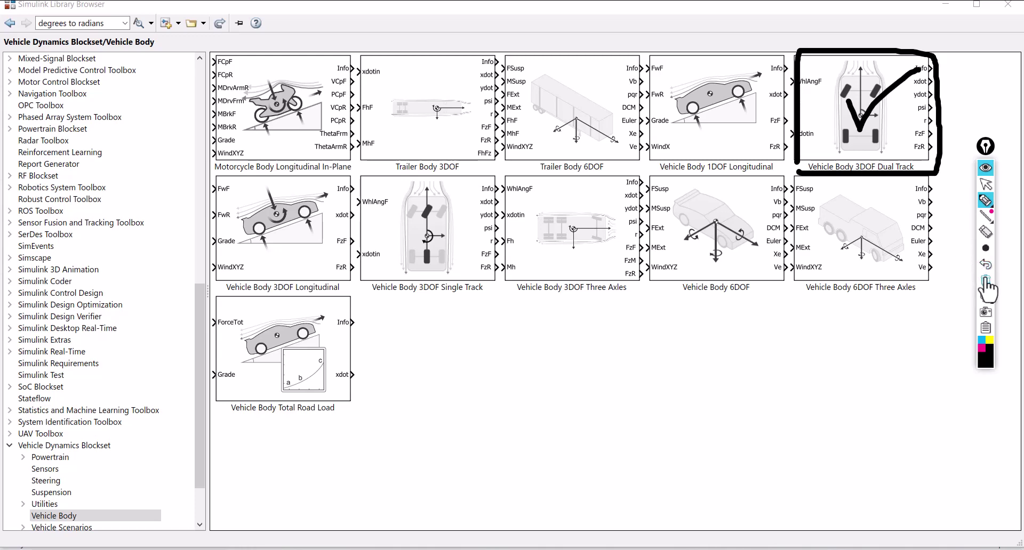
pyautogui.click(986, 279)
pyautogui.click(985, 185)
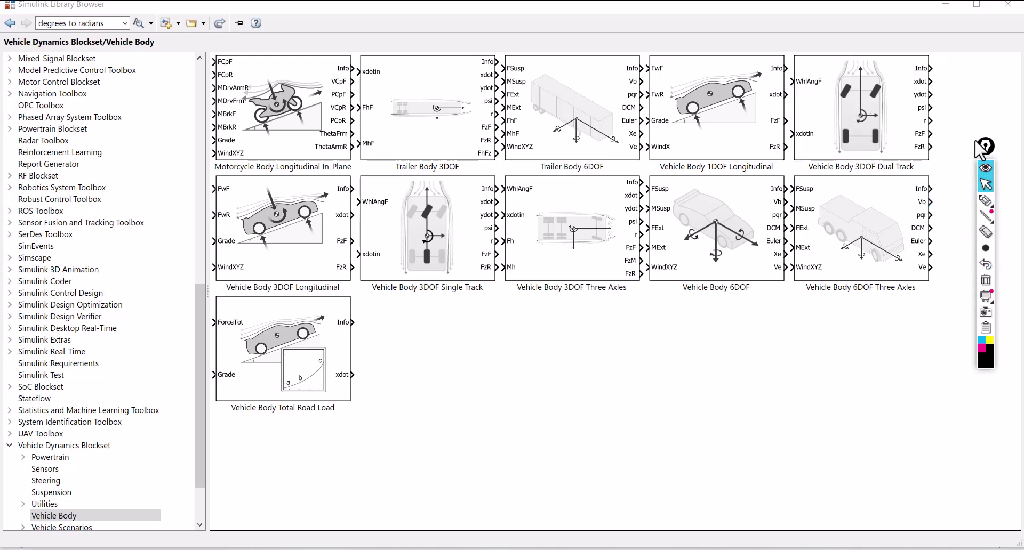
# Close the library and add a Kinematic Steering block to the empty model canvas.
pyautogui.click(1007, 4)
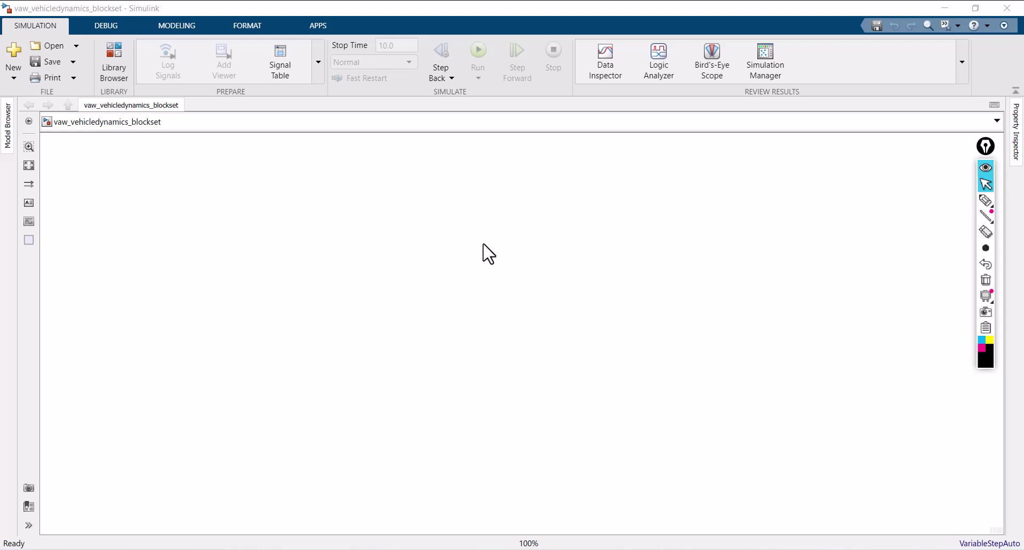
pyautogui.doubleClick(355, 254)
pyautogui.write('kinema')
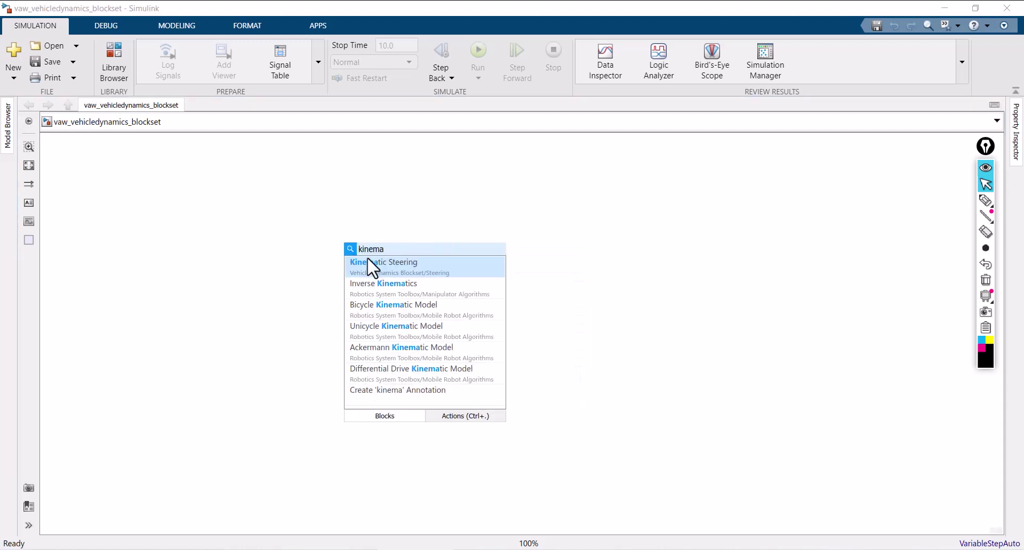
pyautogui.click(367, 260)
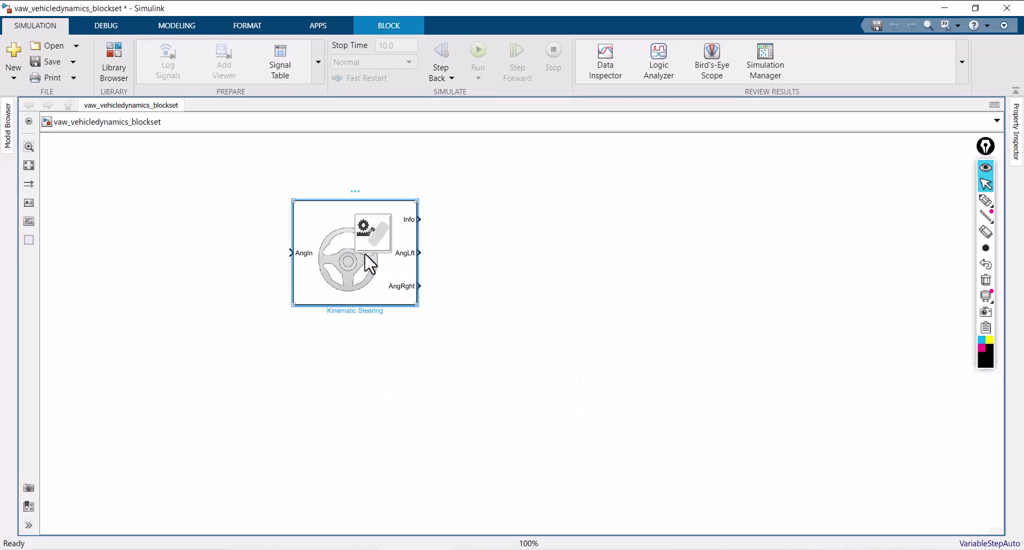
pyautogui.moveTo(382, 278); pyautogui.dragTo(383, 288)
# Mark the AngIn input and the AngLft and AngRght outputs of the Kinematic Steering block with the pen, and clear the marks.
pyautogui.scroll(5, 387, 299)
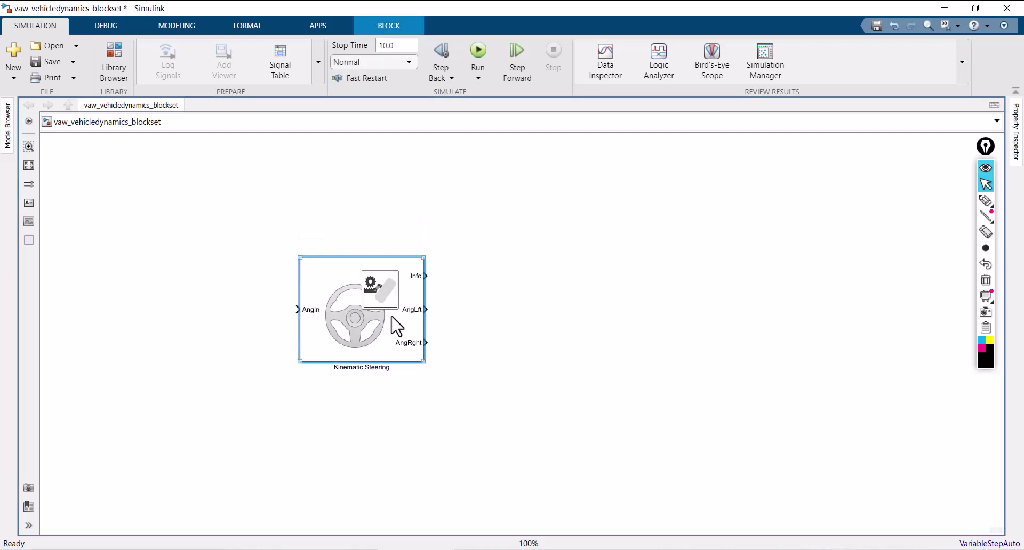
pyautogui.click(985, 201)
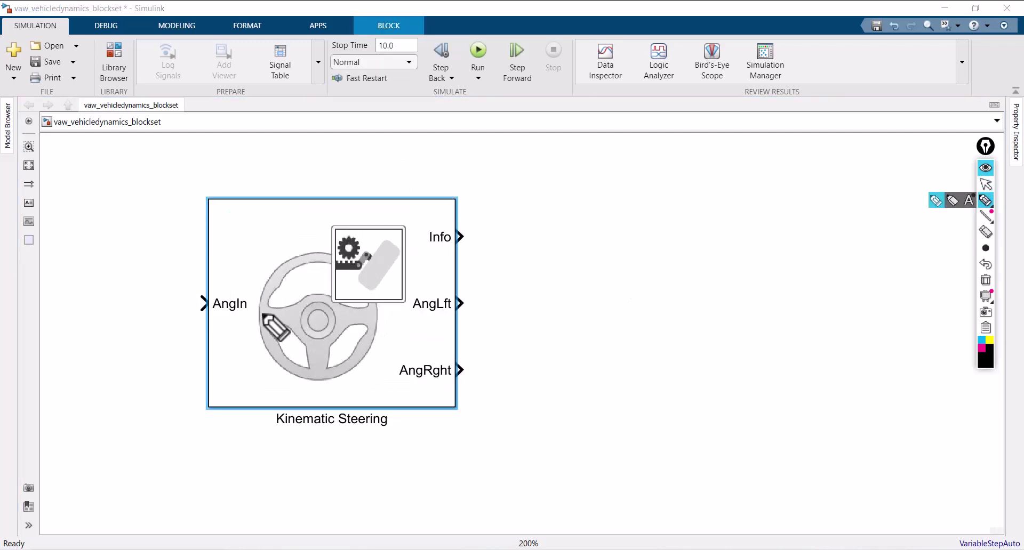
pyautogui.moveTo(188, 306)
pyautogui.mouseDown()
pyautogui.moveTo(252, 312)
pyautogui.moveTo(191, 290)
pyautogui.mouseUp()
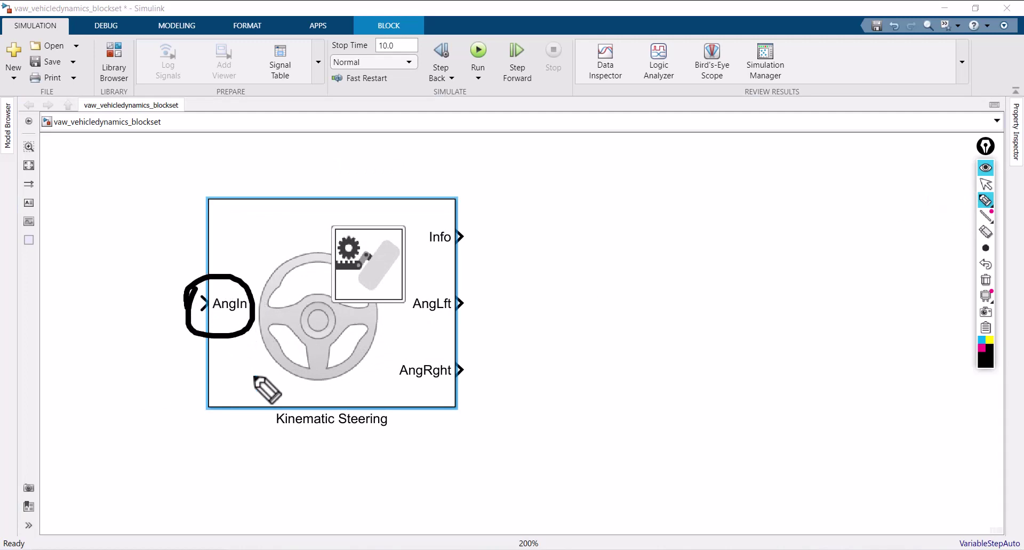
pyautogui.moveTo(460, 302); pyautogui.dragTo(587, 238)
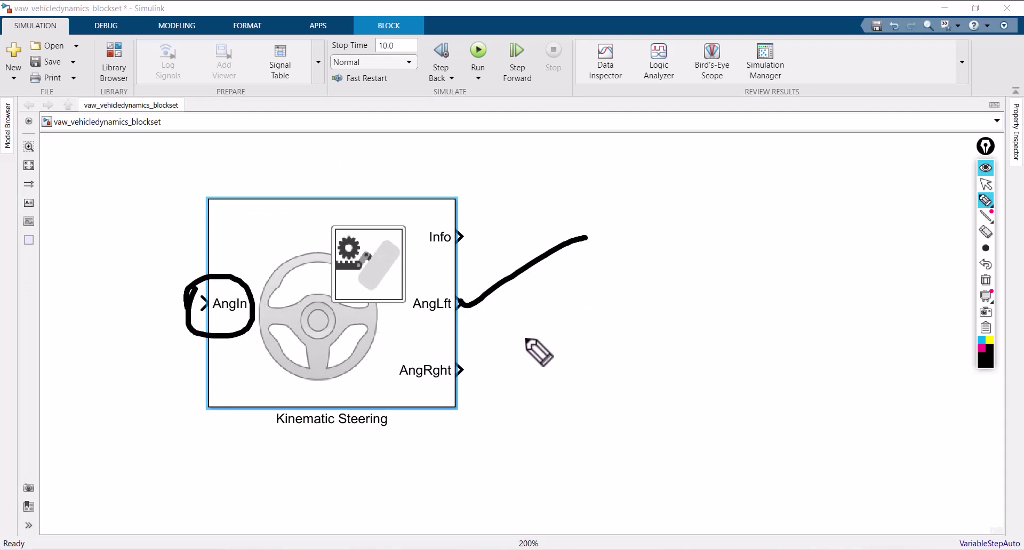
pyautogui.moveTo(456, 372)
pyautogui.mouseDown()
pyautogui.moveTo(493, 368)
pyautogui.moveTo(586, 405)
pyautogui.mouseUp()
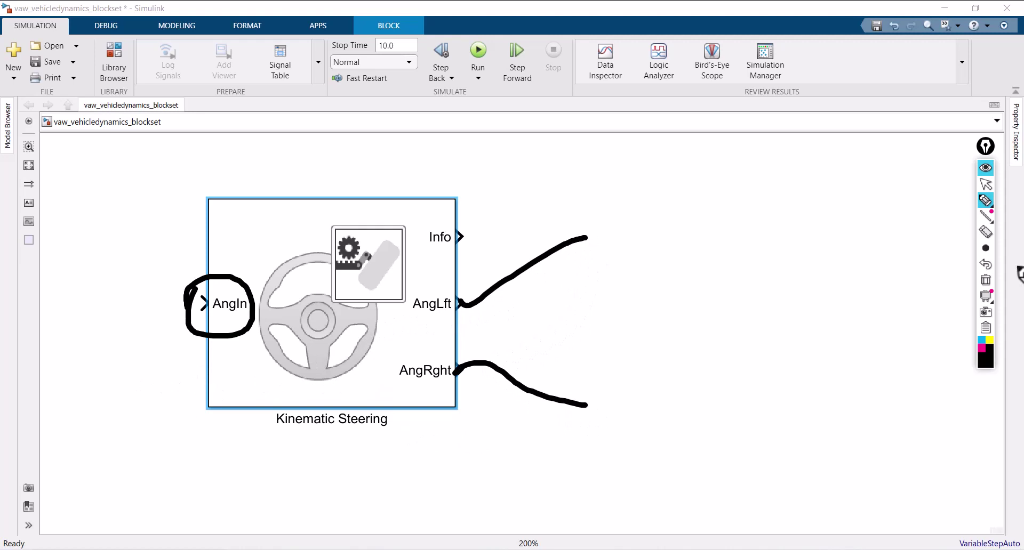
pyautogui.click(986, 281)
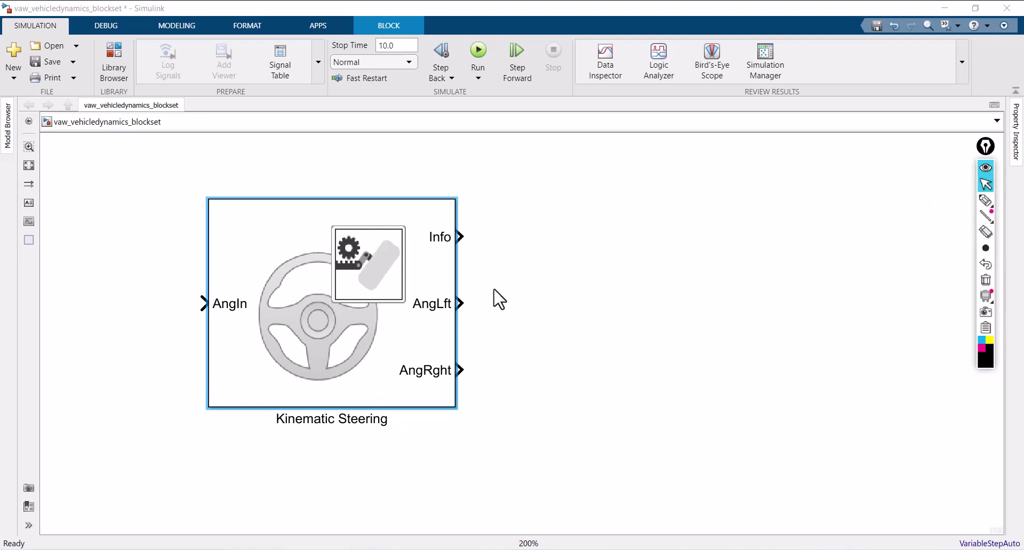
# Move the Kinematic Steering block to the right to make room on its input side.
pyautogui.moveTo(411, 297); pyautogui.dragTo(464, 293)
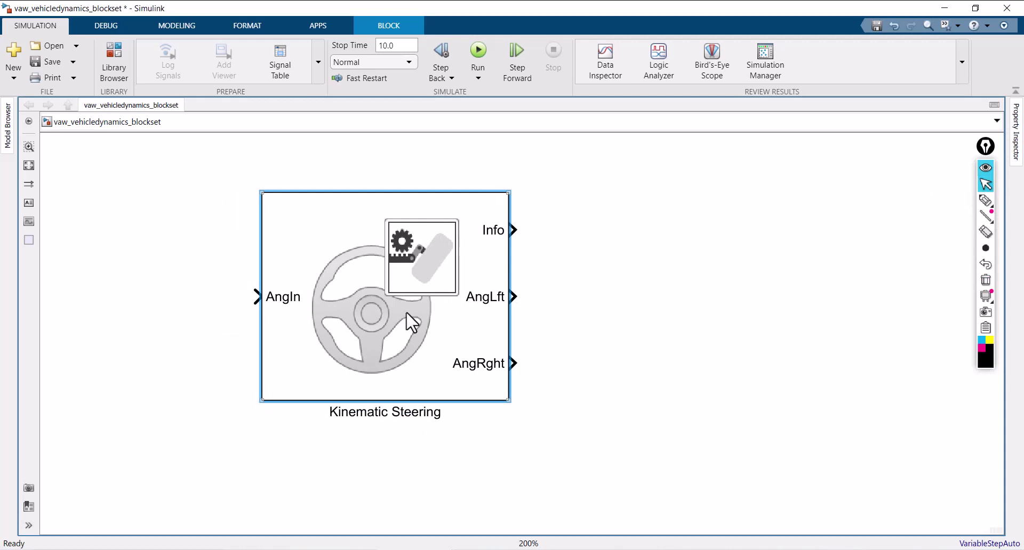
pyautogui.scroll(-1, 406, 311)
pyautogui.click(211, 295)
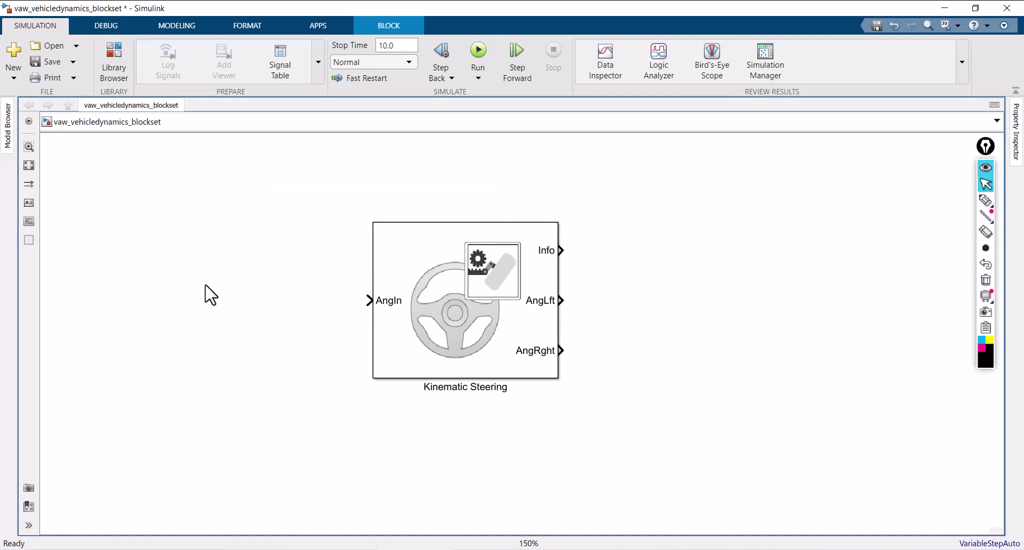
# Add a Knob block to the model and place it below and left of the Kinematic Steering block.
pyautogui.doubleClick(206, 286)
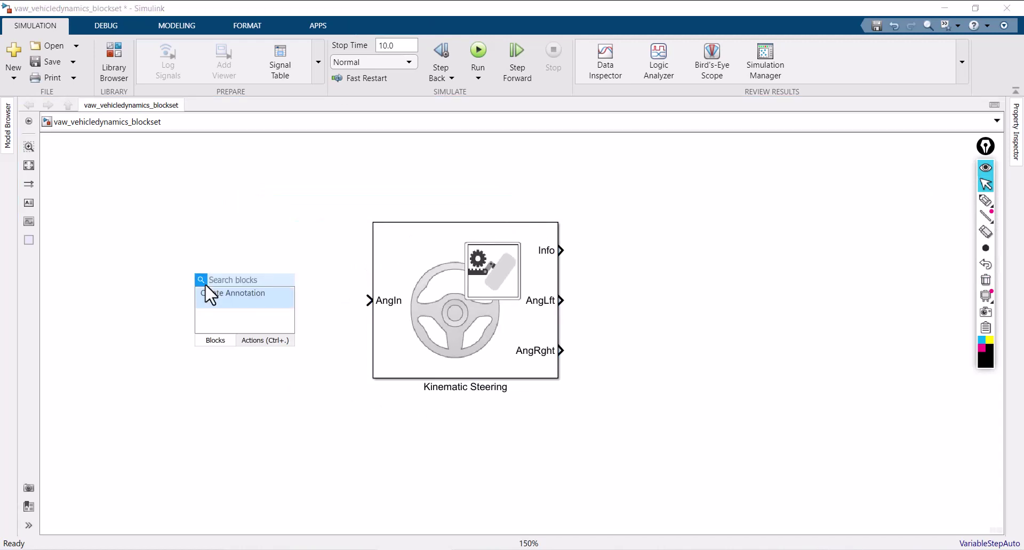
pyautogui.write('knob')
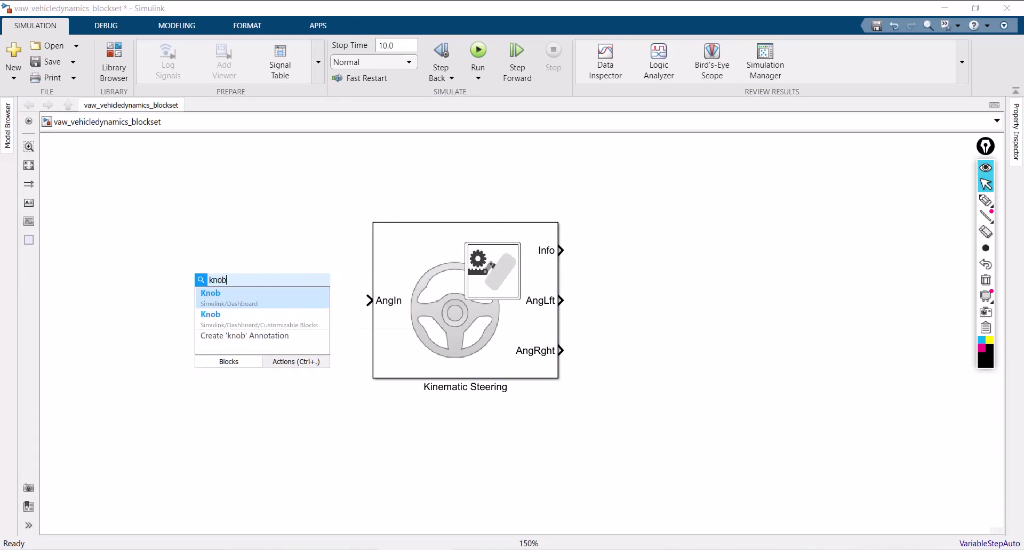
pyautogui.click(224, 308)
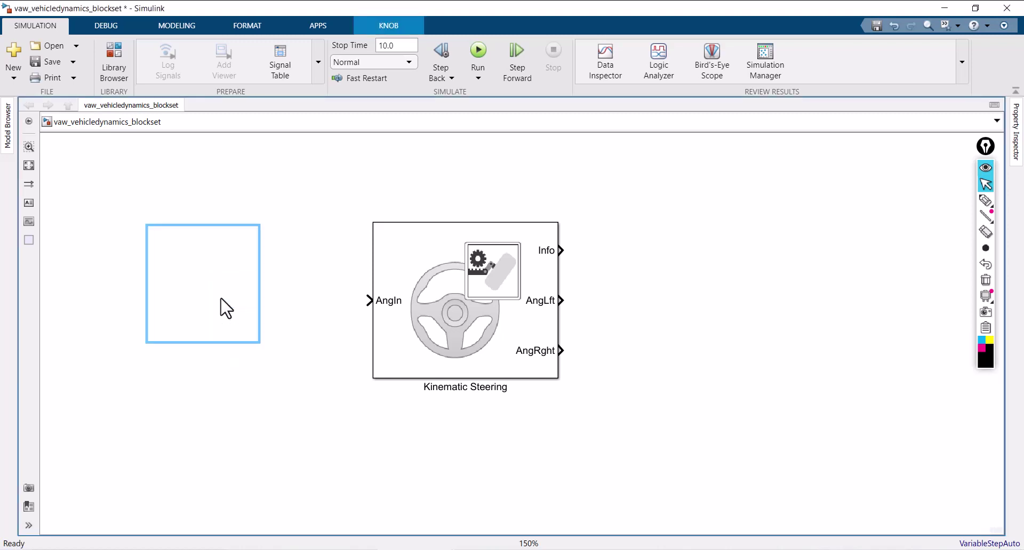
pyautogui.moveTo(211, 300); pyautogui.dragTo(205, 408)
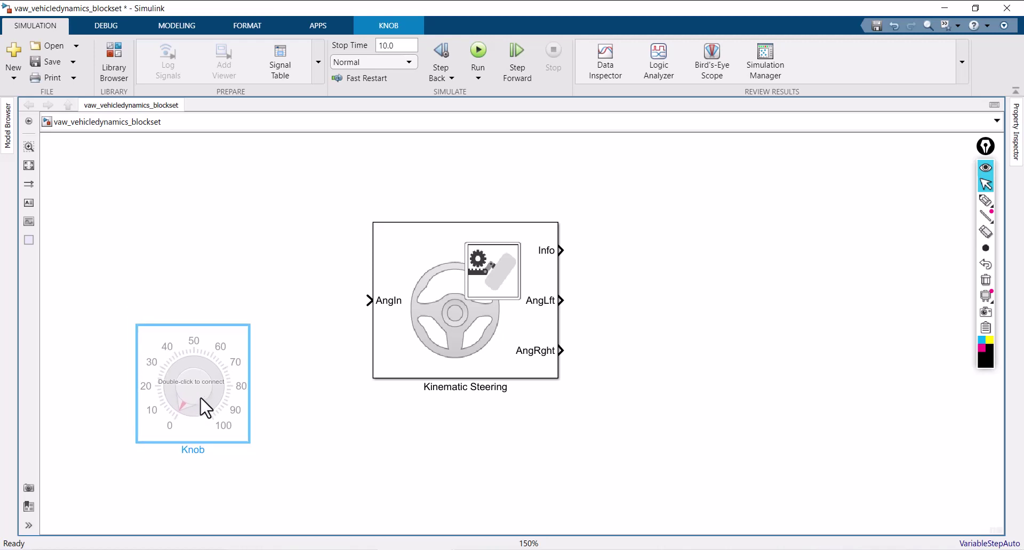
pyautogui.click(205, 408)
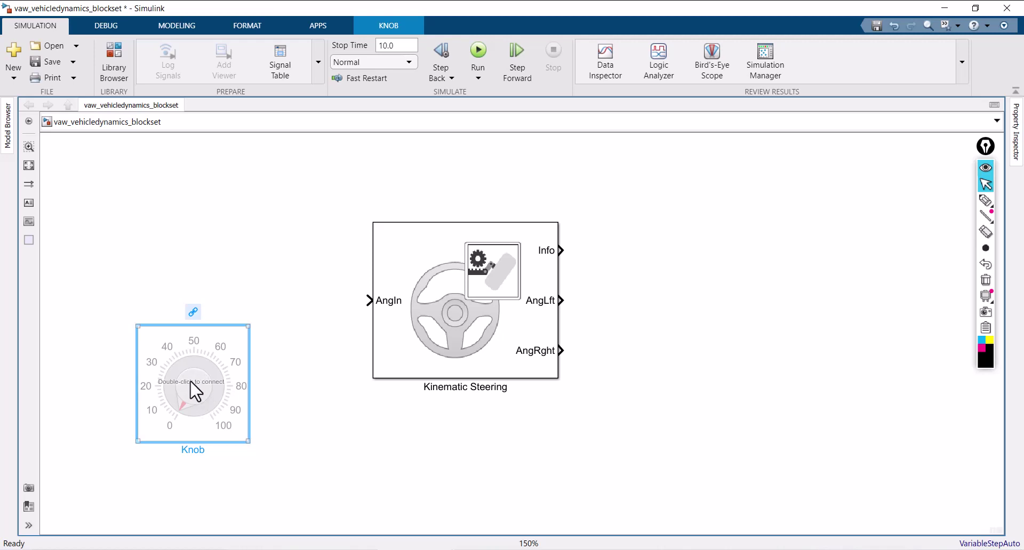
pyautogui.moveTo(192, 391); pyautogui.dragTo(182, 401)
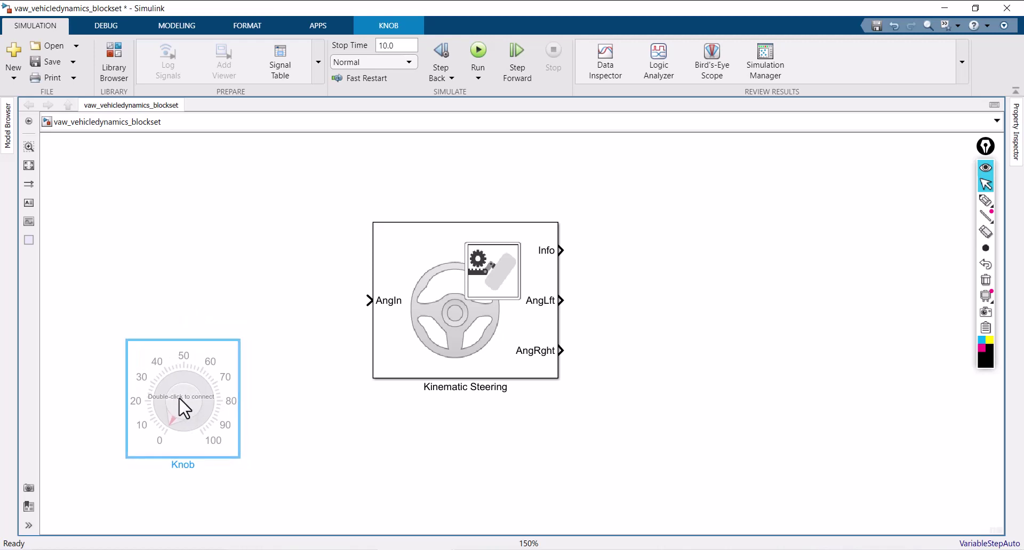
# Circle the Knob block and sketch a pen line from it to the AngIn port, and clear the marks.
pyautogui.click(986, 200)
pyautogui.moveTo(215, 462)
pyautogui.mouseDown()
pyautogui.moveTo(114, 461)
pyautogui.moveTo(146, 322)
pyautogui.moveTo(283, 406)
pyautogui.moveTo(167, 483)
pyautogui.mouseUp()
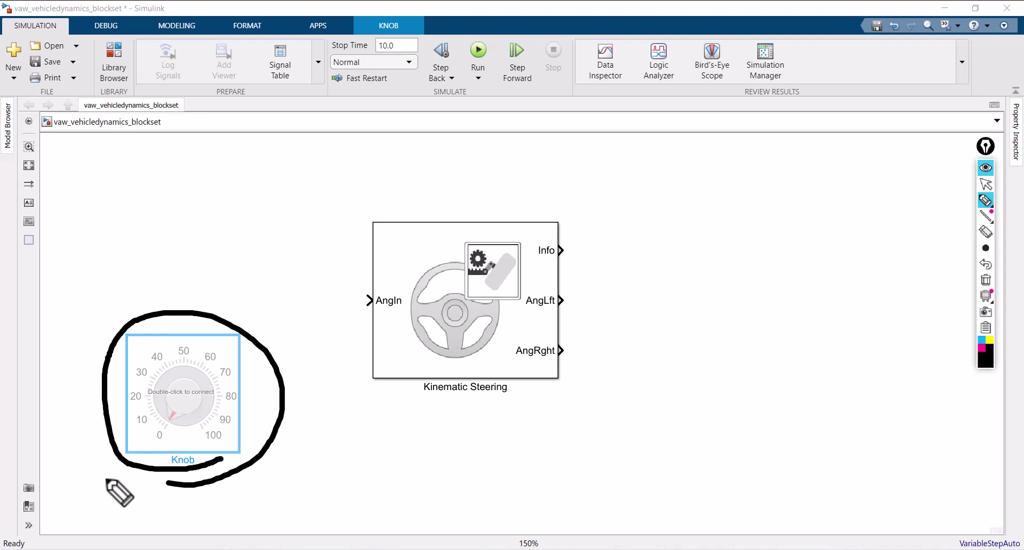
pyautogui.moveTo(215, 396)
pyautogui.mouseDown()
pyautogui.moveTo(249, 413)
pyautogui.moveTo(361, 303)
pyautogui.moveTo(404, 290)
pyautogui.mouseUp()
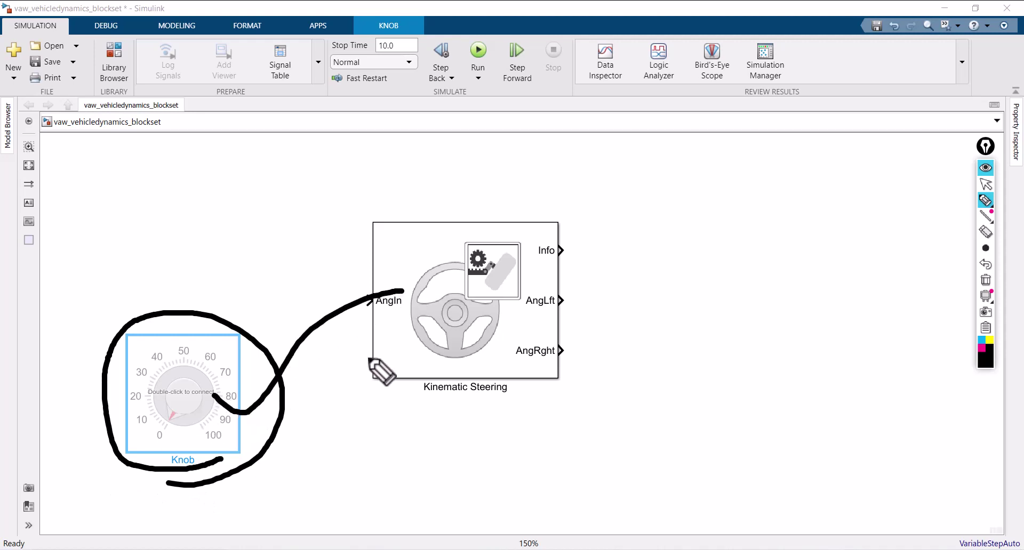
pyautogui.click(988, 287)
pyautogui.click(986, 184)
# Move the Knob block slightly lower and add a Constant block above it.
pyautogui.click(165, 394)
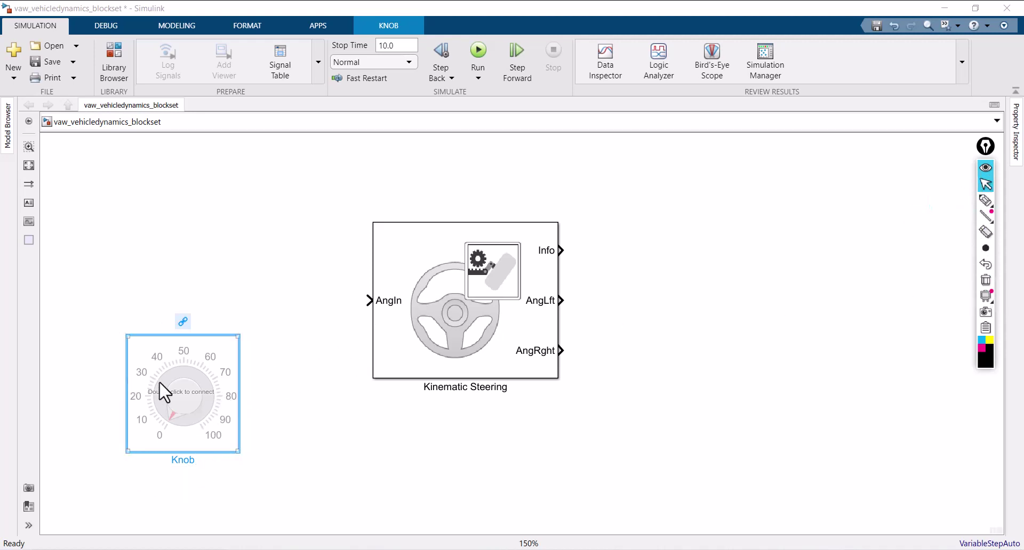
pyautogui.moveTo(164, 394); pyautogui.dragTo(165, 418)
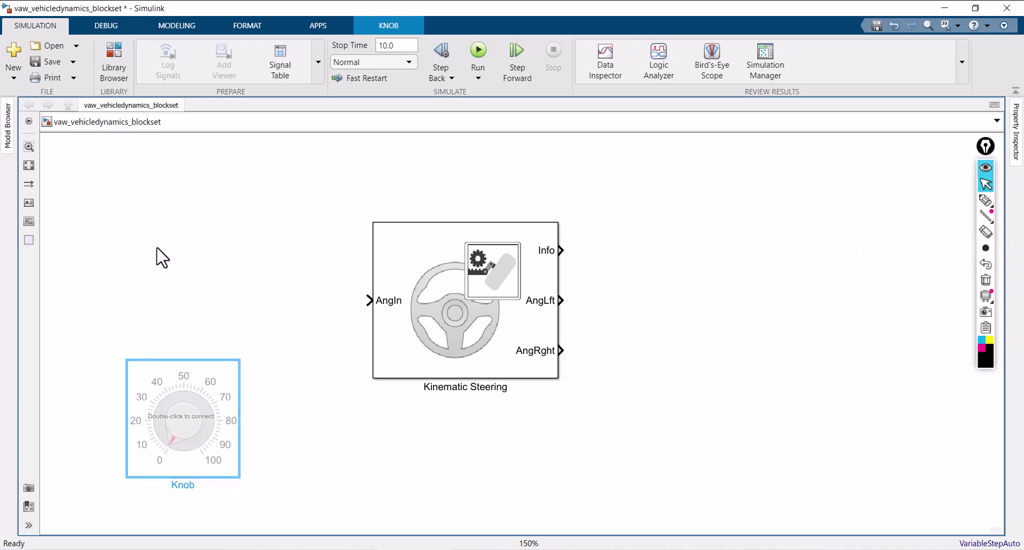
pyautogui.click(174, 240)
pyautogui.doubleClick(172, 234)
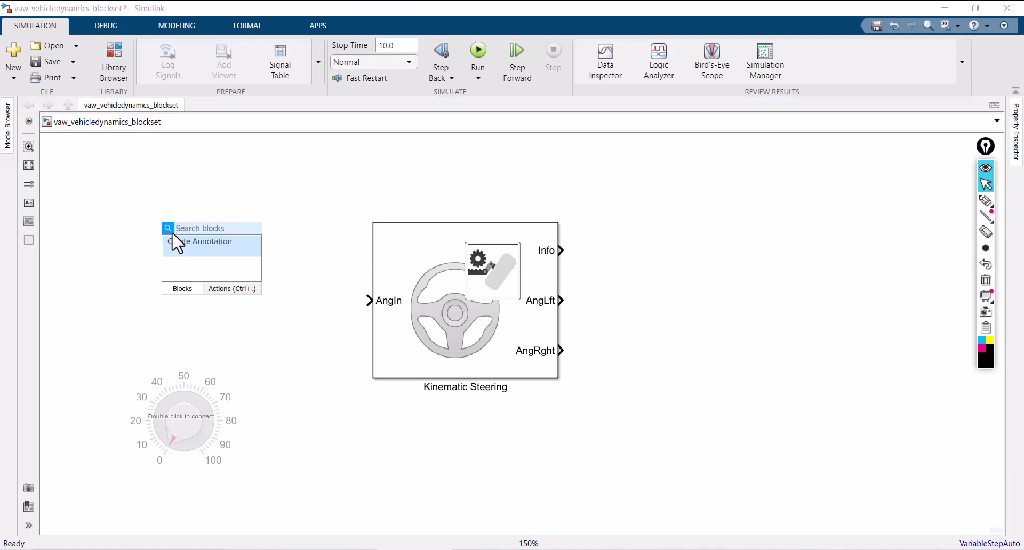
pyautogui.write('cons')
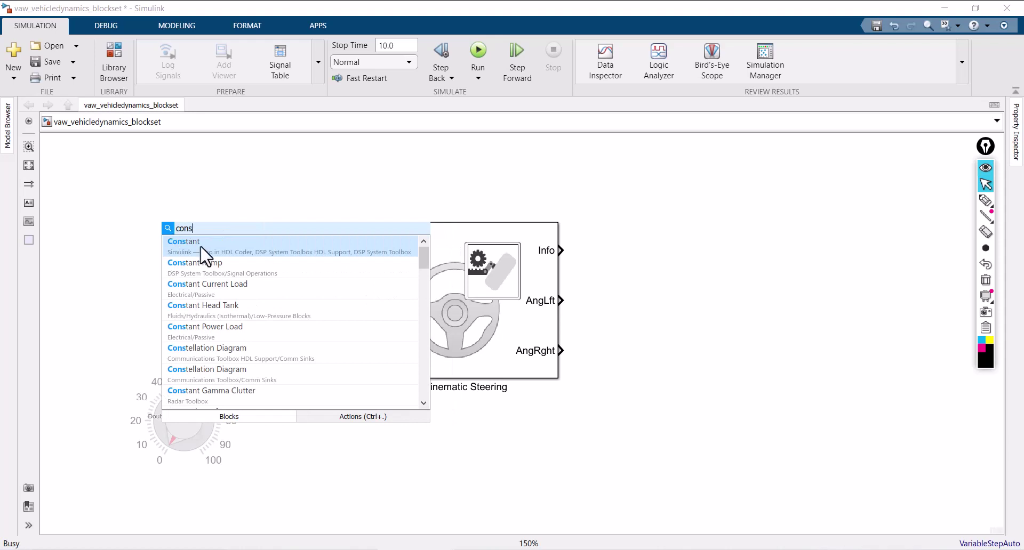
pyautogui.click(201, 247)
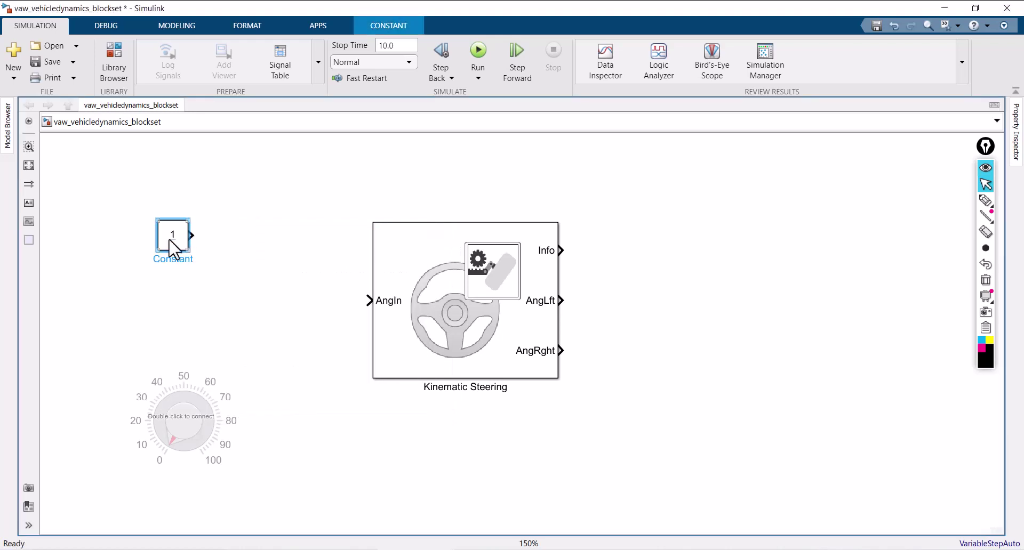
# Move the Constant block slightly left and lower, and open the Knob block's parameters beside both blocks.
pyautogui.moveTo(174, 240); pyautogui.dragTo(132, 268)
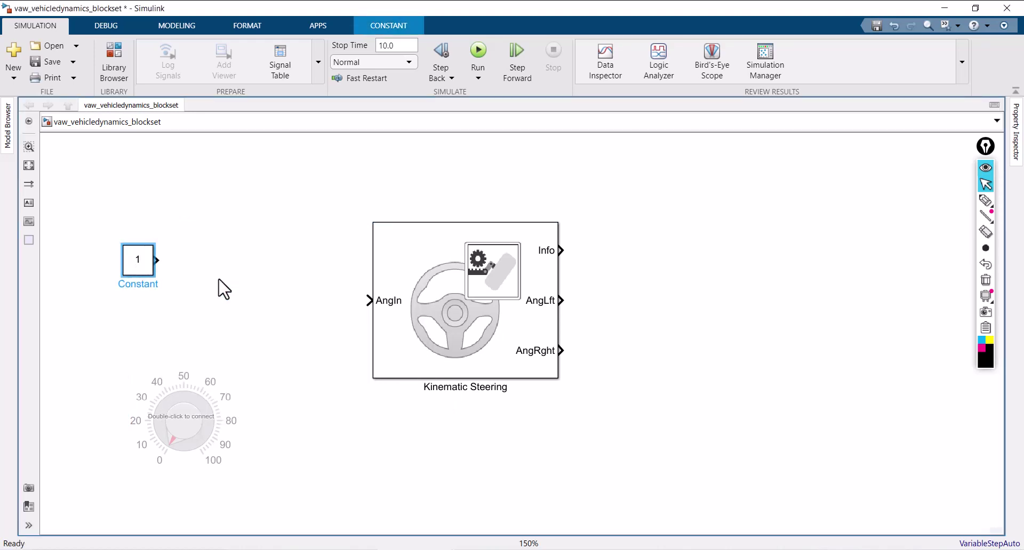
pyautogui.click(191, 410)
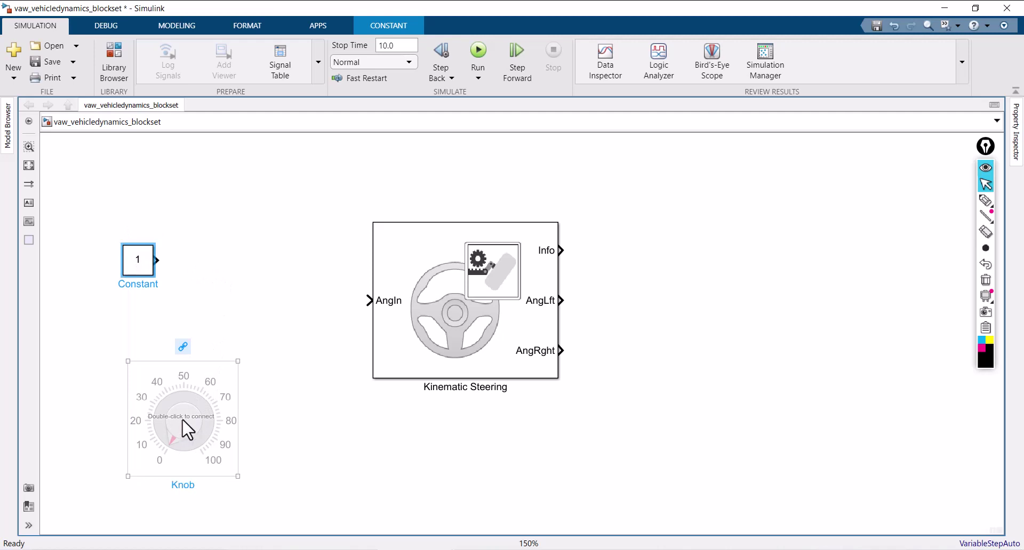
pyautogui.click(187, 428)
pyautogui.click(278, 402)
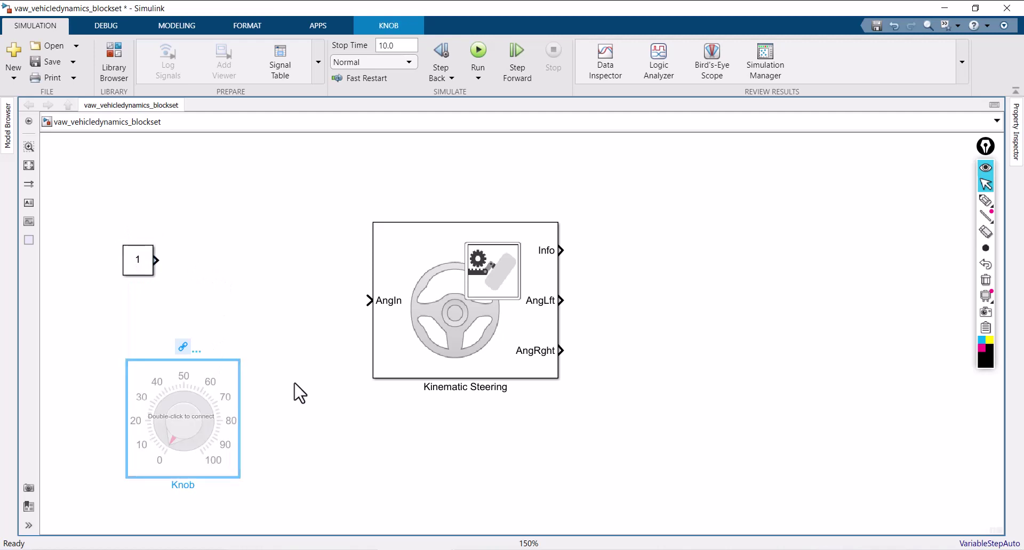
pyautogui.click(197, 416)
pyautogui.doubleClick(198, 417)
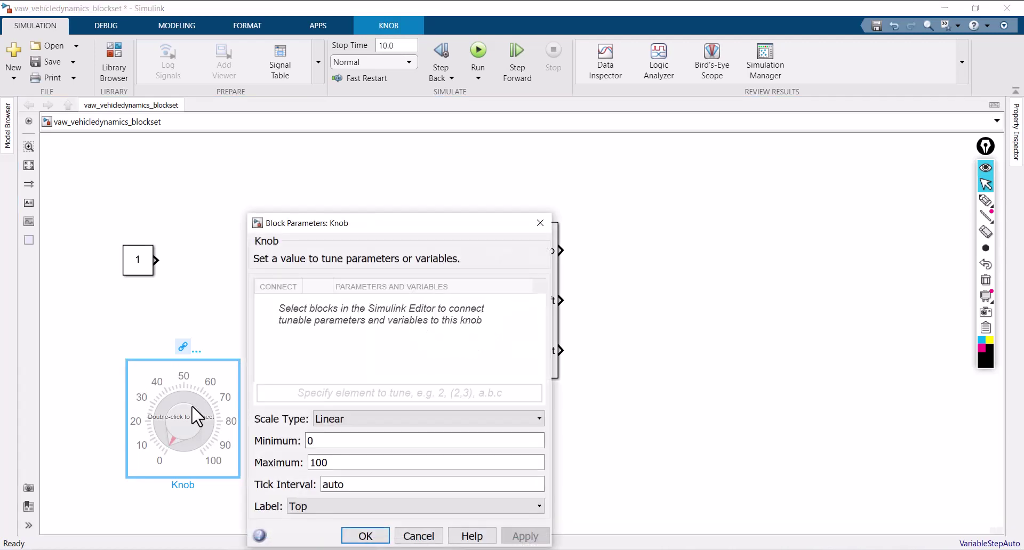
pyautogui.moveTo(369, 230); pyautogui.dragTo(436, 170)
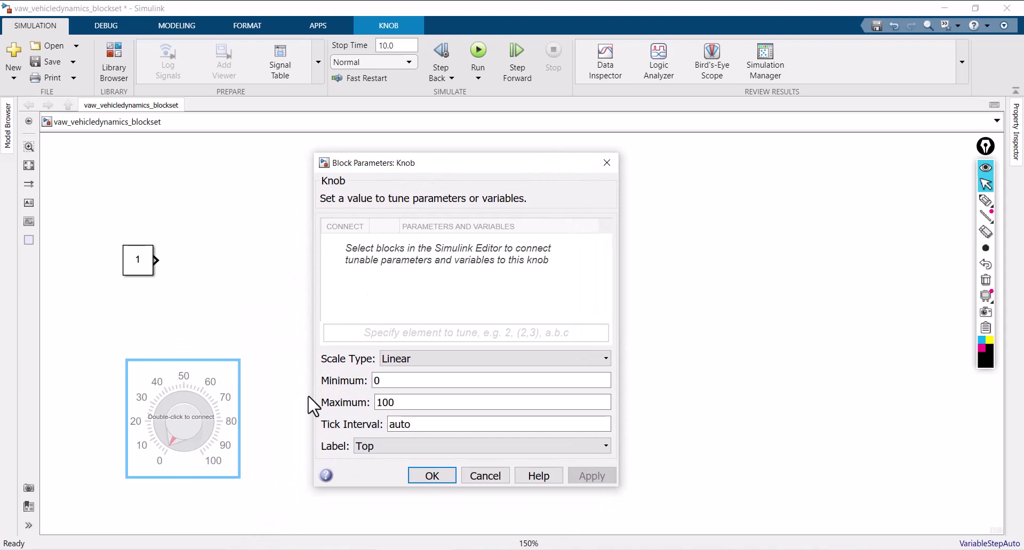
# Sketch pen marks between the Knob and Constant blocks, and clear the marks.
pyautogui.click(986, 201)
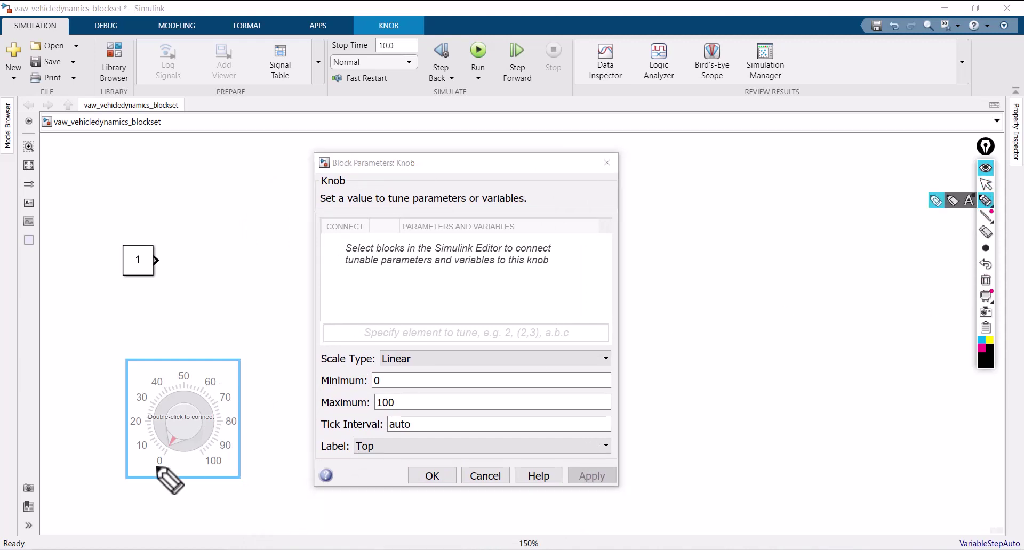
pyautogui.moveTo(174, 483)
pyautogui.mouseDown()
pyautogui.moveTo(137, 449)
pyautogui.moveTo(106, 326)
pyautogui.moveTo(109, 239)
pyautogui.mouseUp()
pyautogui.moveTo(224, 328)
pyautogui.mouseDown()
pyautogui.moveTo(252, 447)
pyautogui.moveTo(171, 480)
pyautogui.mouseUp()
pyautogui.click(985, 281)
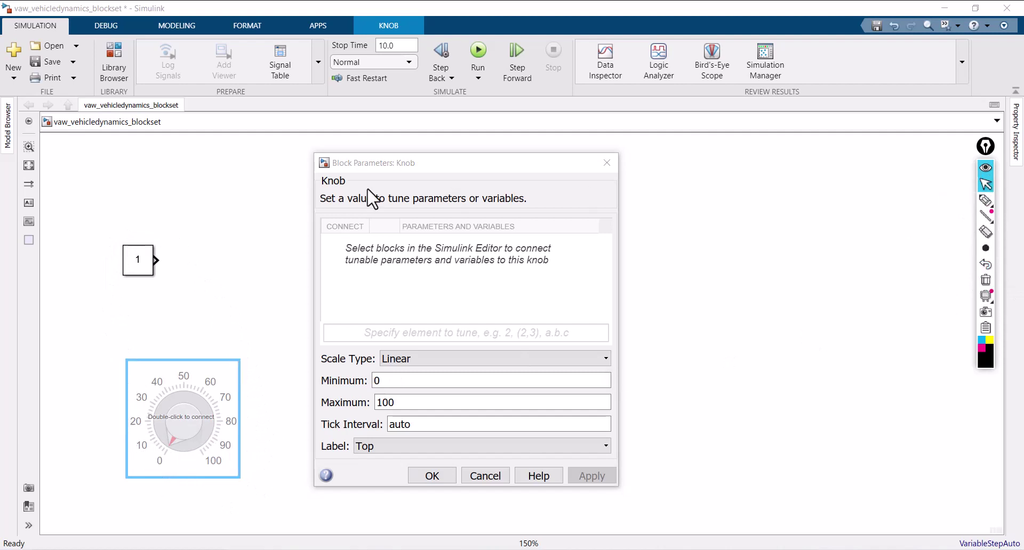
# Select the Constant block as the Knob's target, circle the Constant:Value entry with the pen, and clear the mark.
pyautogui.click(139, 269)
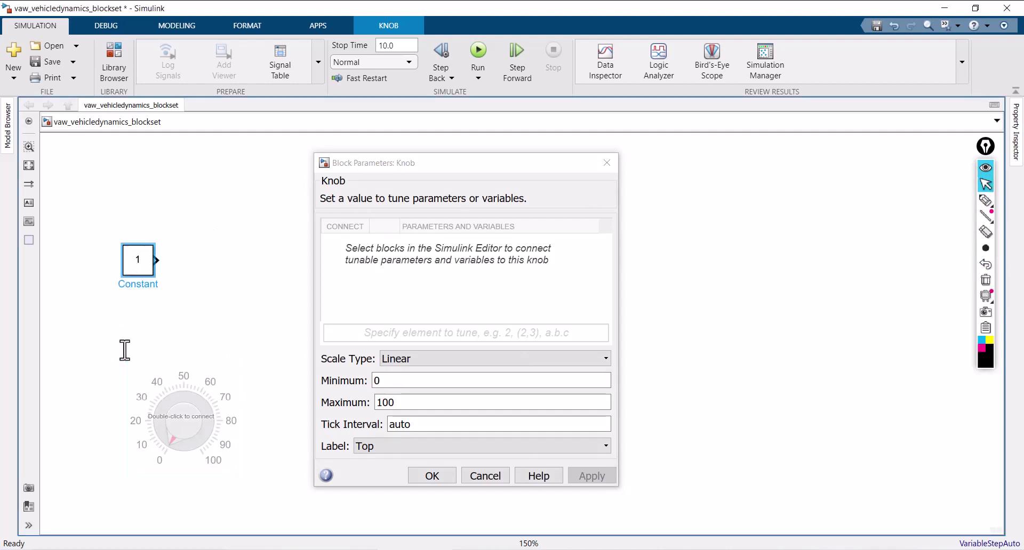
pyautogui.click(985, 201)
pyautogui.moveTo(331, 259)
pyautogui.mouseDown()
pyautogui.moveTo(493, 258)
pyautogui.moveTo(514, 246)
pyautogui.moveTo(501, 218)
pyautogui.moveTo(393, 218)
pyautogui.moveTo(340, 221)
pyautogui.moveTo(329, 256)
pyautogui.mouseUp()
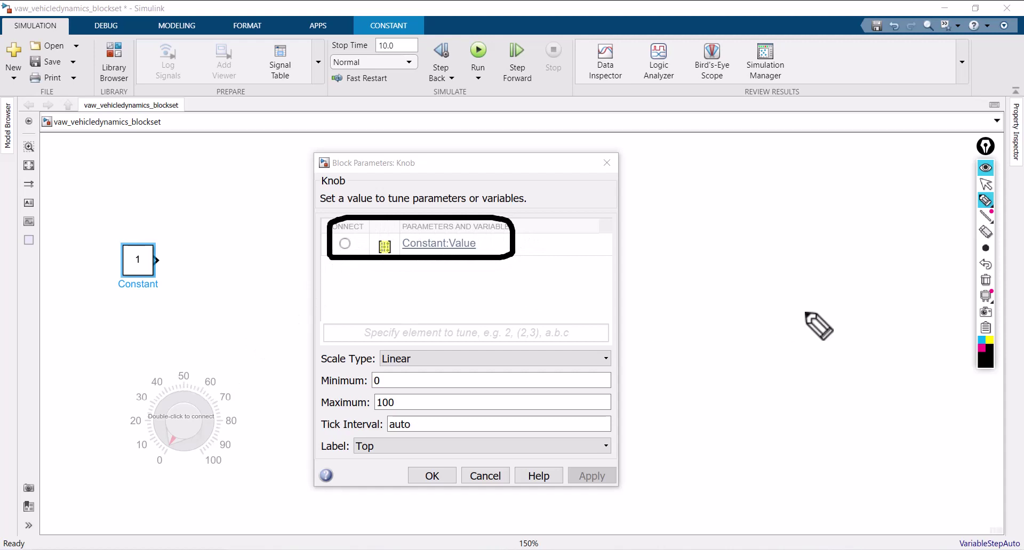
pyautogui.click(985, 279)
pyautogui.click(986, 185)
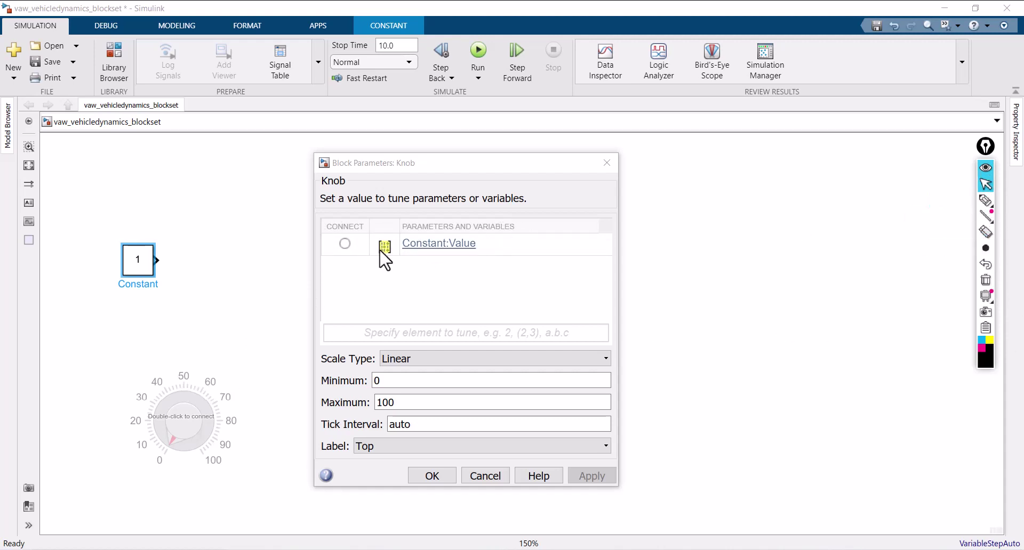
# Connect the Knob to the Constant:Value parameter.
pyautogui.click(346, 244)
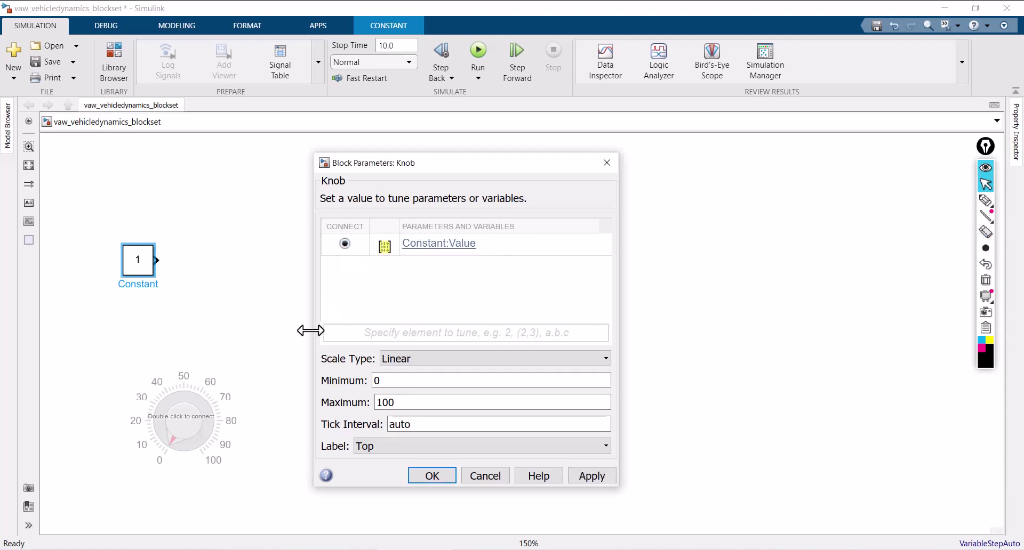
pyautogui.click(195, 405)
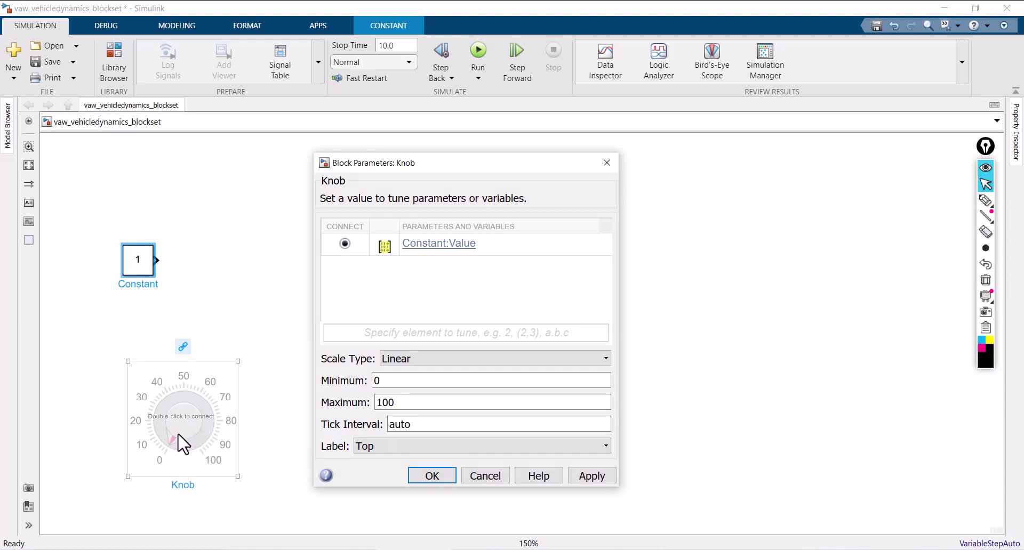
pyautogui.click(137, 259)
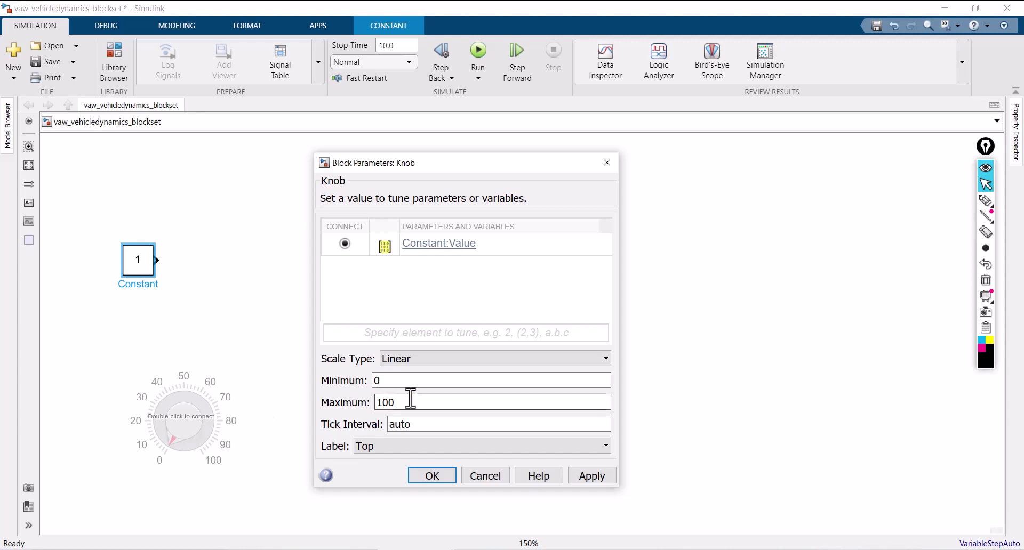
# Set the Knob's minimum to -30 and maximum to 30, and apply the parameters.
pyautogui.doubleClick(397, 381)
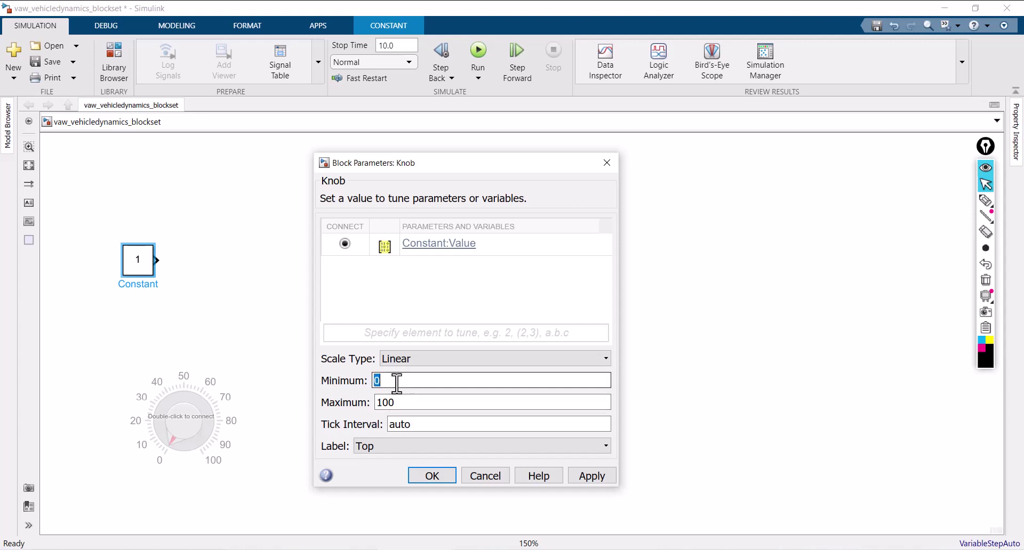
pyautogui.write('-')
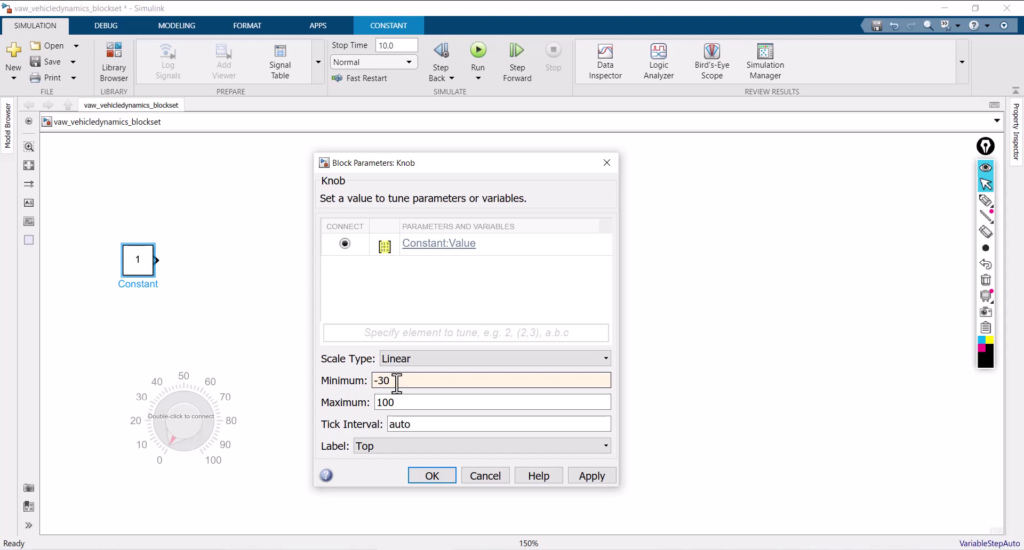
pyautogui.write('30')
pyautogui.doubleClick(396, 403)
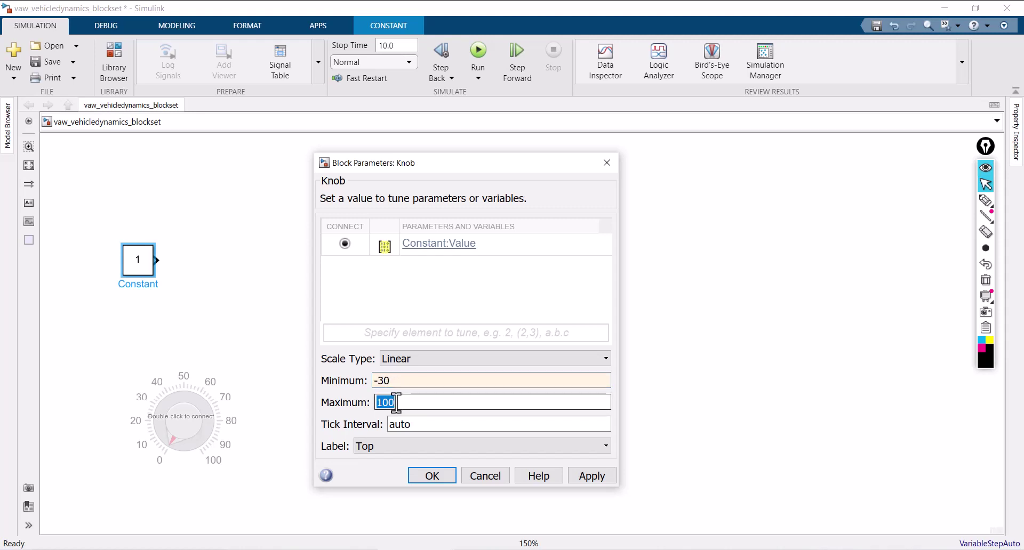
pyautogui.write('30')
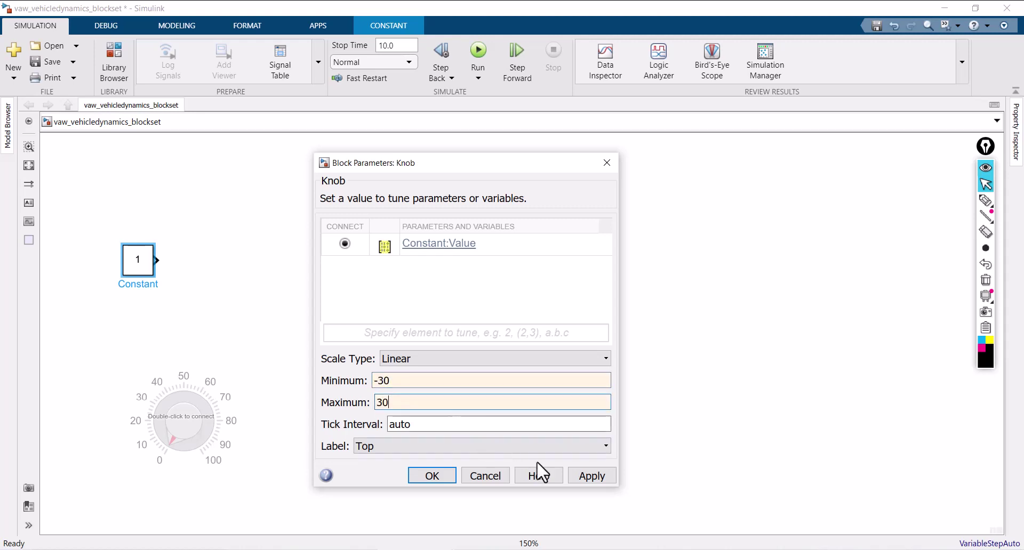
pyautogui.click(602, 477)
pyautogui.click(443, 479)
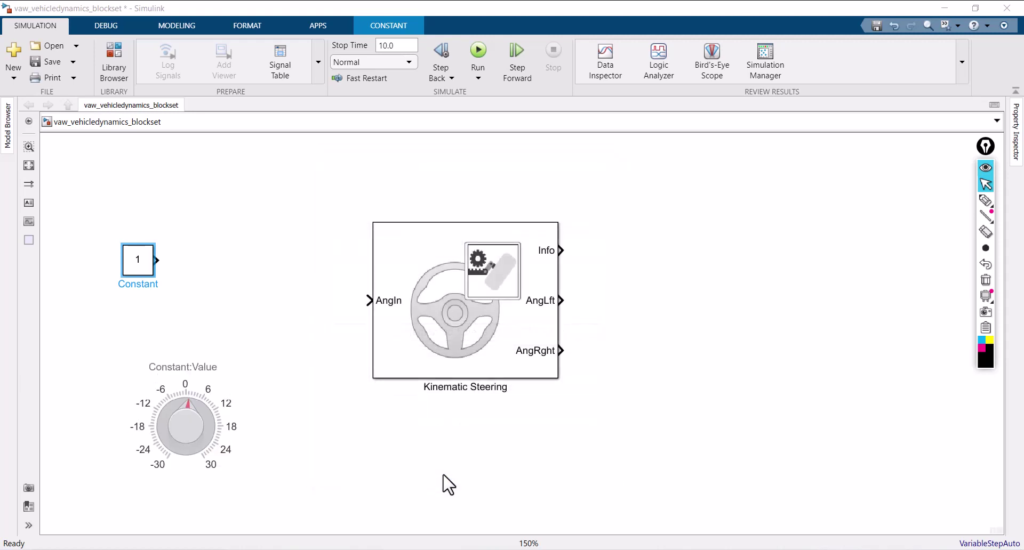
# Move the connected Knob block slightly lower and deselect it.
pyautogui.click(188, 407)
pyautogui.moveTo(187, 405)
pyautogui.mouseDown()
pyautogui.moveTo(210, 418)
pyautogui.moveTo(184, 411)
pyautogui.mouseUp()
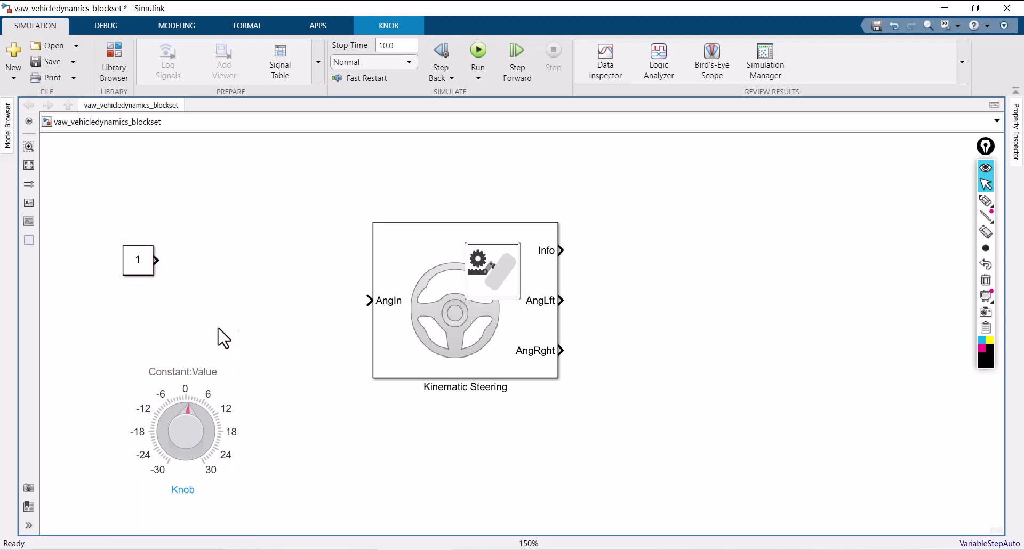
pyautogui.click(206, 348)
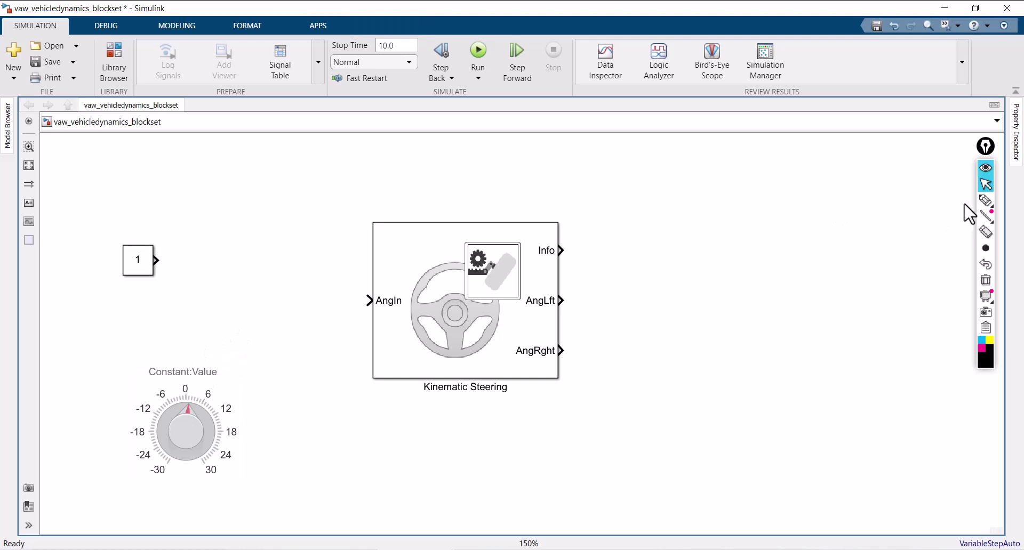
# Circle the Constant block and sketch a pen arrow from it to the AngIn port, and clear the marks.
pyautogui.click(986, 200)
pyautogui.moveTo(112, 260)
pyautogui.mouseDown()
pyautogui.moveTo(132, 244)
pyautogui.moveTo(170, 245)
pyautogui.moveTo(163, 287)
pyautogui.moveTo(119, 283)
pyautogui.moveTo(125, 248)
pyautogui.moveTo(155, 280)
pyautogui.moveTo(140, 269)
pyautogui.moveTo(170, 260)
pyautogui.moveTo(287, 309)
pyautogui.moveTo(372, 304)
pyautogui.mouseUp()
pyautogui.moveTo(340, 291)
pyautogui.mouseDown()
pyautogui.moveTo(372, 303)
pyautogui.moveTo(342, 324)
pyautogui.mouseUp()
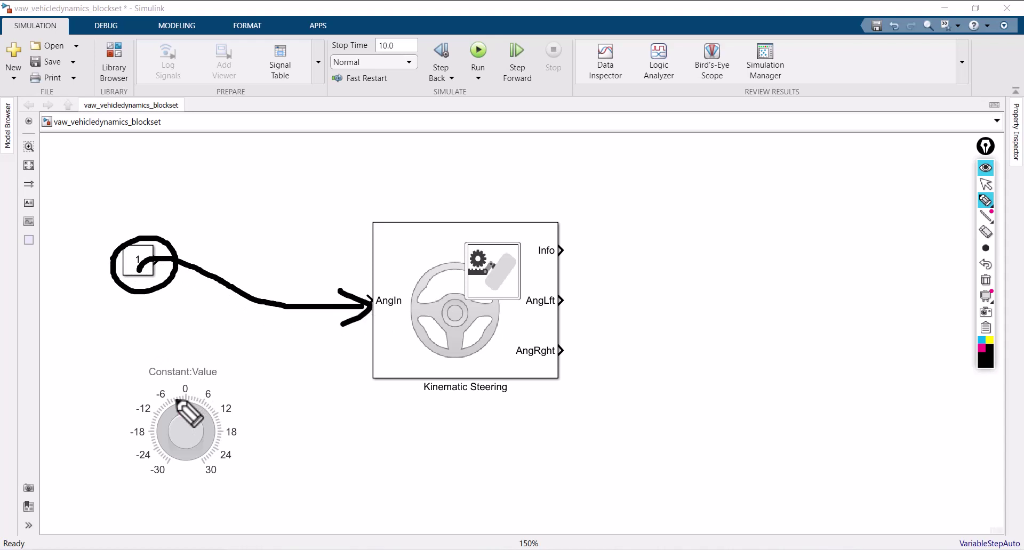
pyautogui.click(985, 279)
pyautogui.moveTo(995, 216)
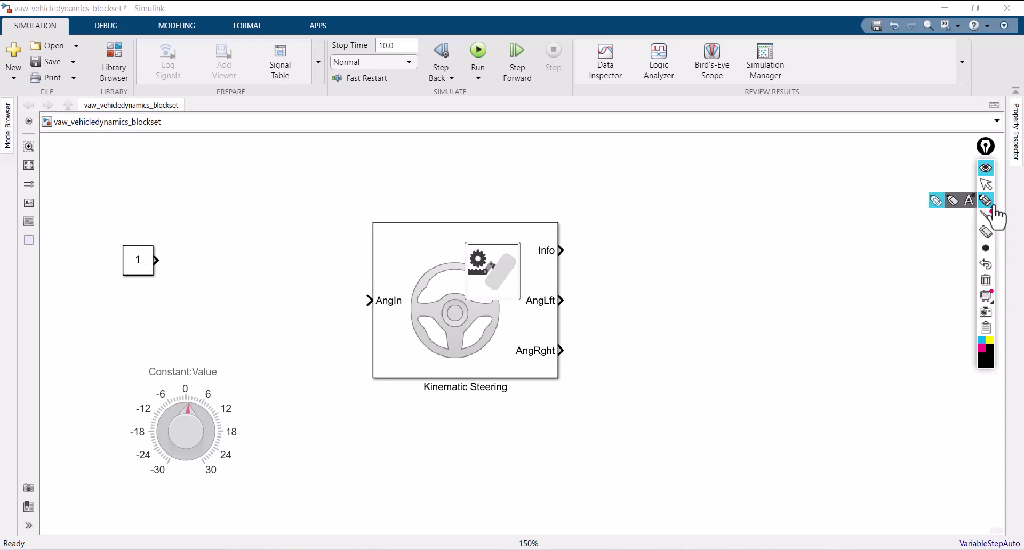
pyautogui.click(985, 184)
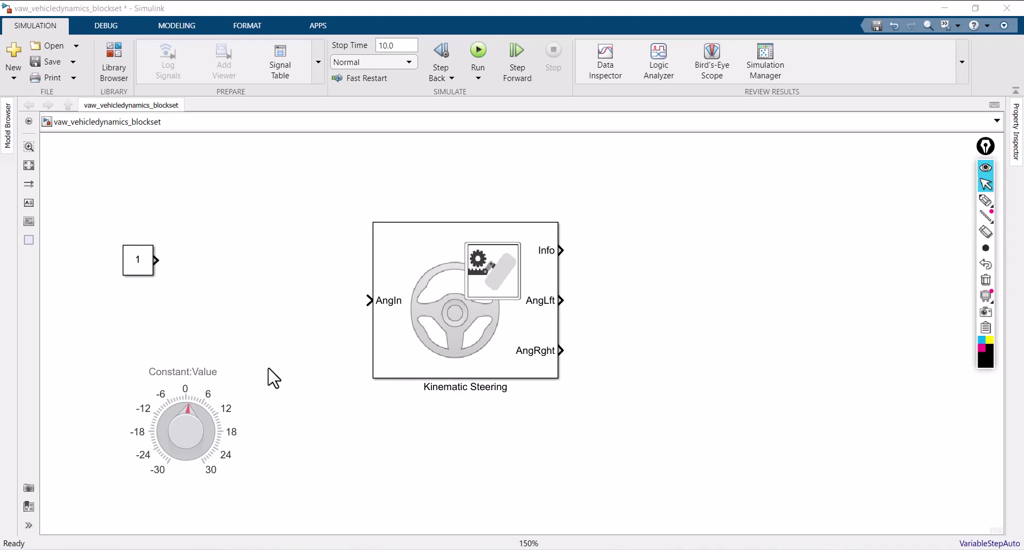
# Delete the Constant and Knob blocks, and add a new dashboard Knob below and left of the Kinematic Steering block.
pyautogui.moveTo(96, 230); pyautogui.dragTo(299, 490)
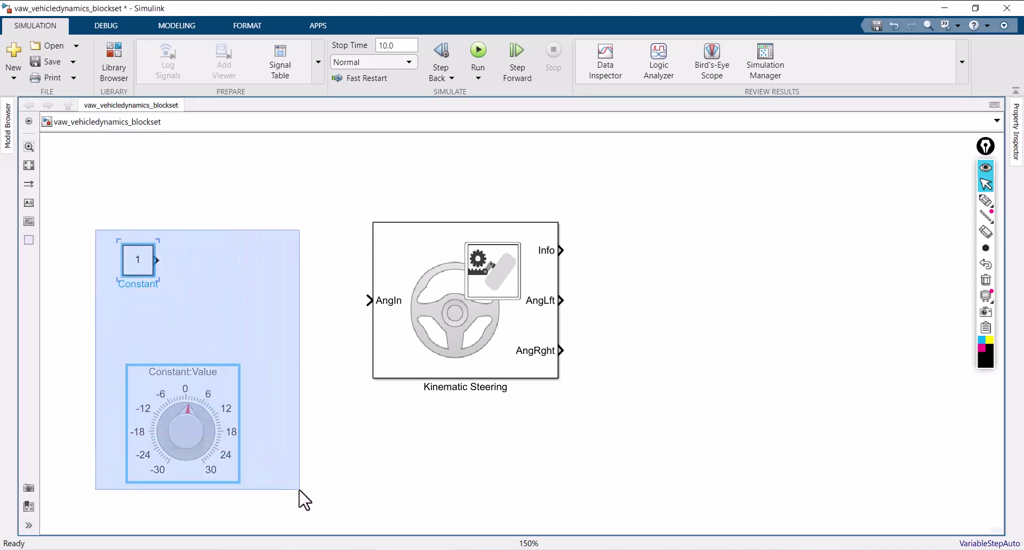
pyautogui.press('Delete')
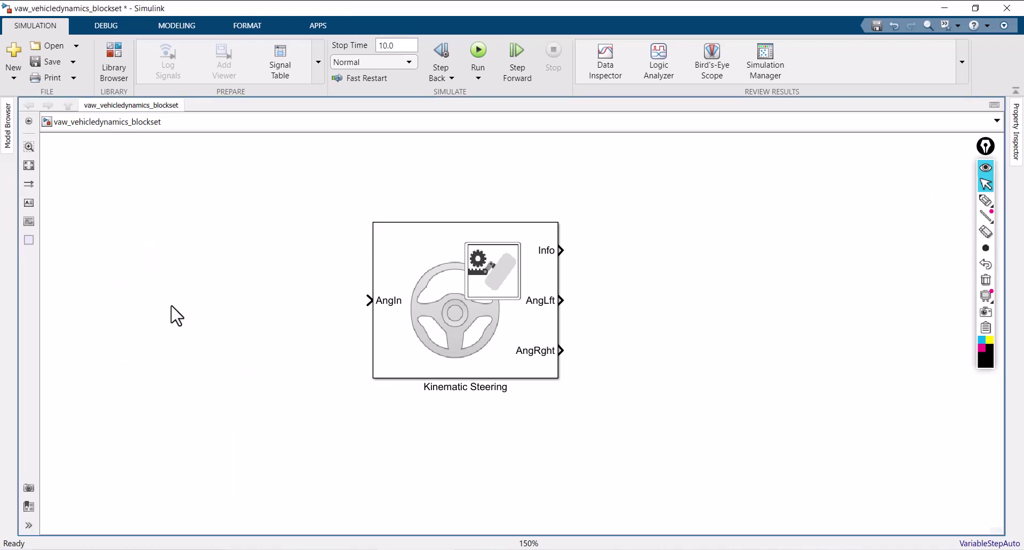
pyautogui.doubleClick(170, 306)
pyautogui.write('knob')
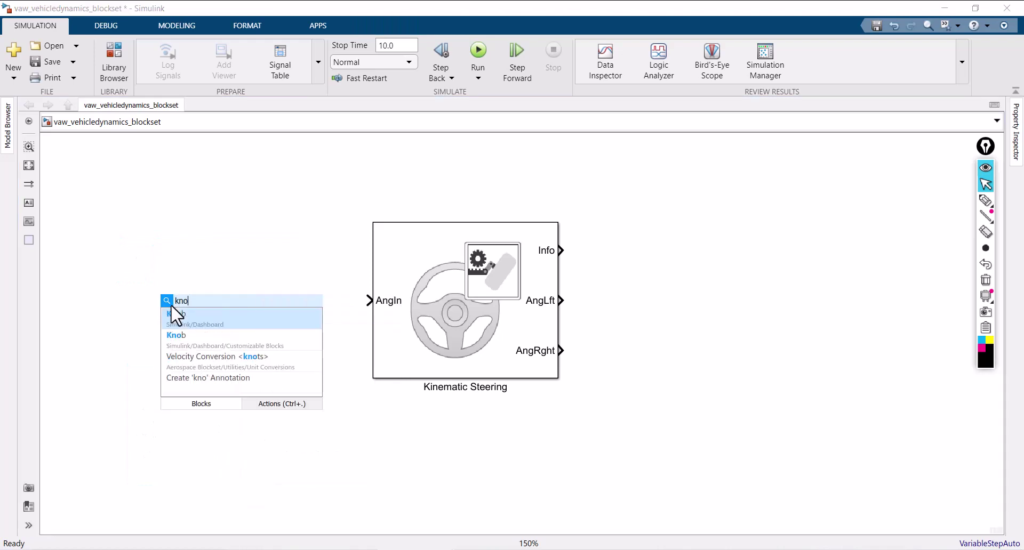
pyautogui.click(214, 320)
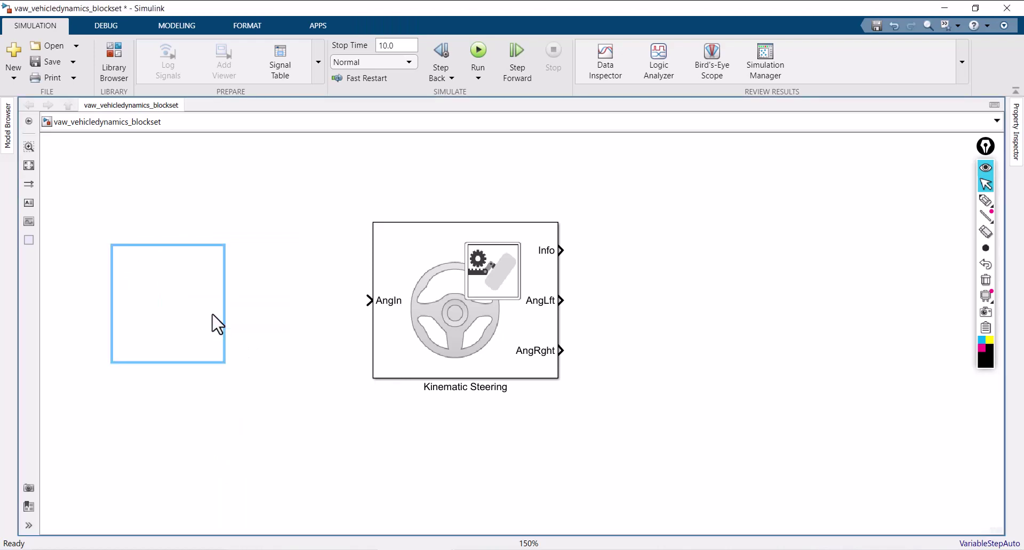
pyautogui.moveTo(196, 332); pyautogui.dragTo(224, 411)
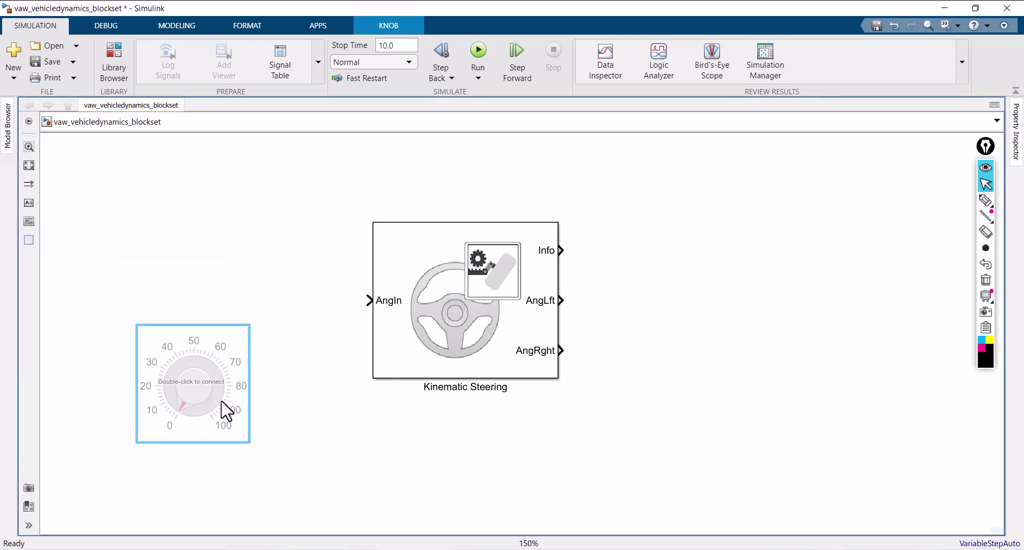
# Add a new Constant block above the Knob, to the left of the Kinematic Steering block.
pyautogui.click(180, 233)
pyautogui.doubleClick(176, 224)
pyautogui.write('const')
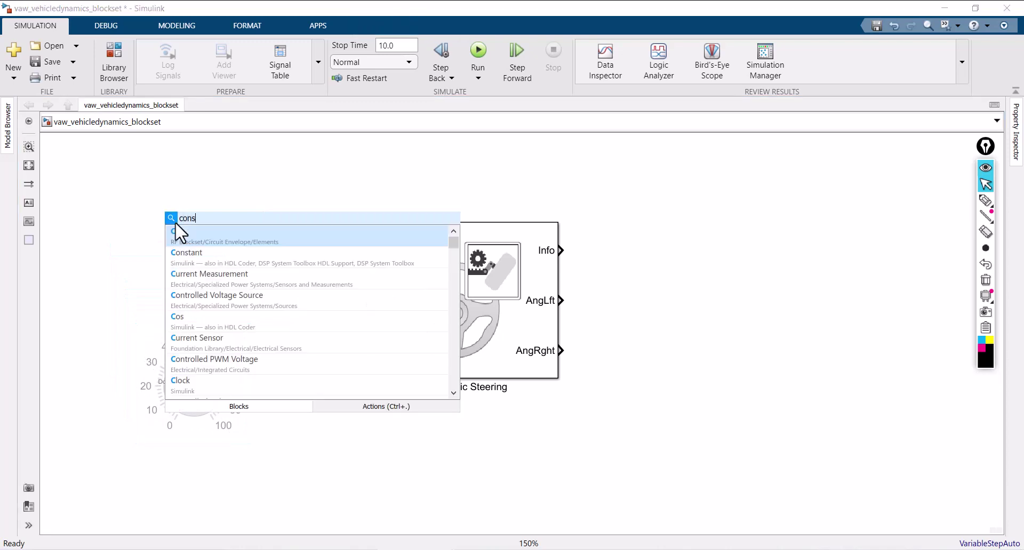
pyautogui.click(177, 233)
pyautogui.moveTo(181, 243); pyautogui.dragTo(148, 258)
# Connect the new Knob to the new Constant block's Constant:Value parameter.
pyautogui.click(205, 381)
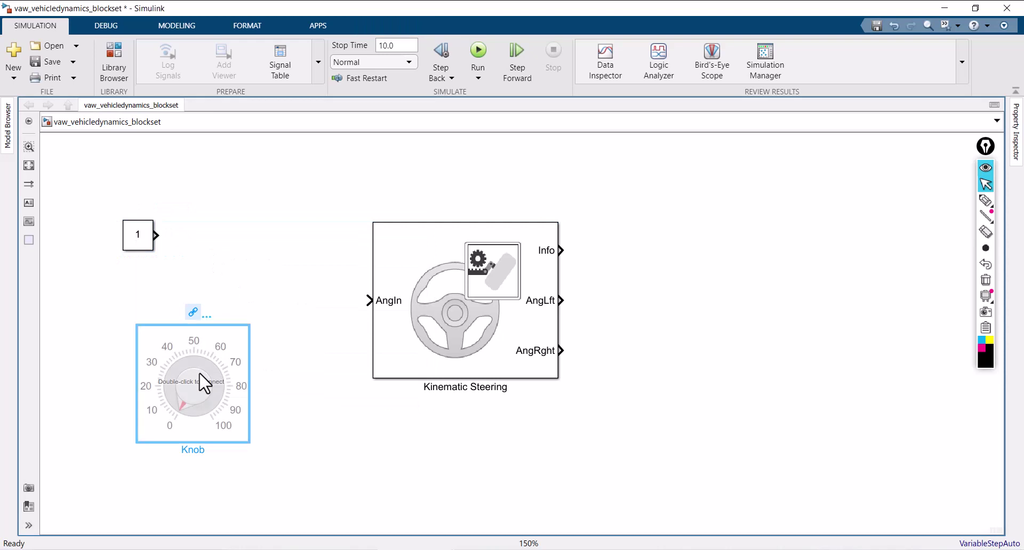
pyautogui.doubleClick(205, 383)
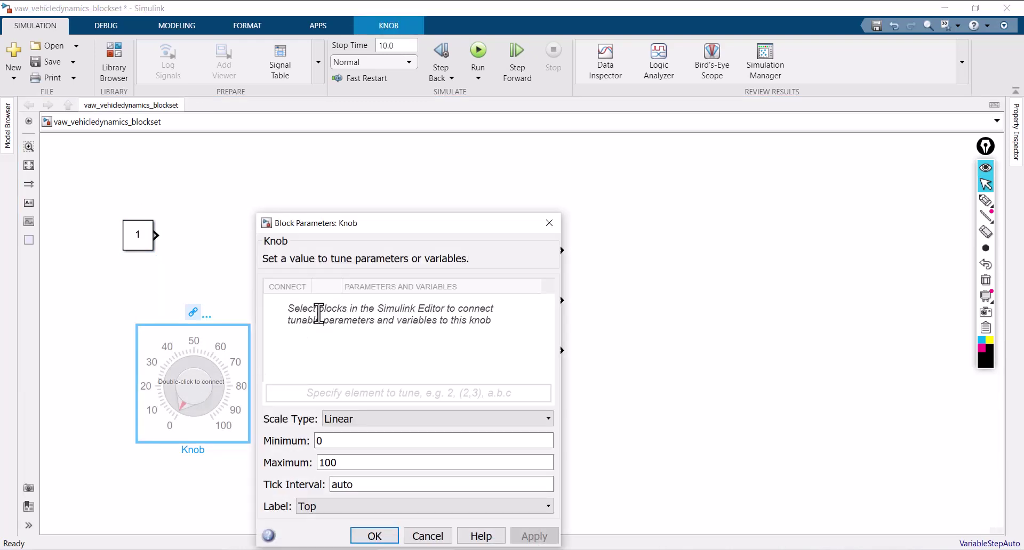
pyautogui.moveTo(348, 225); pyautogui.dragTo(368, 188)
pyautogui.click(140, 243)
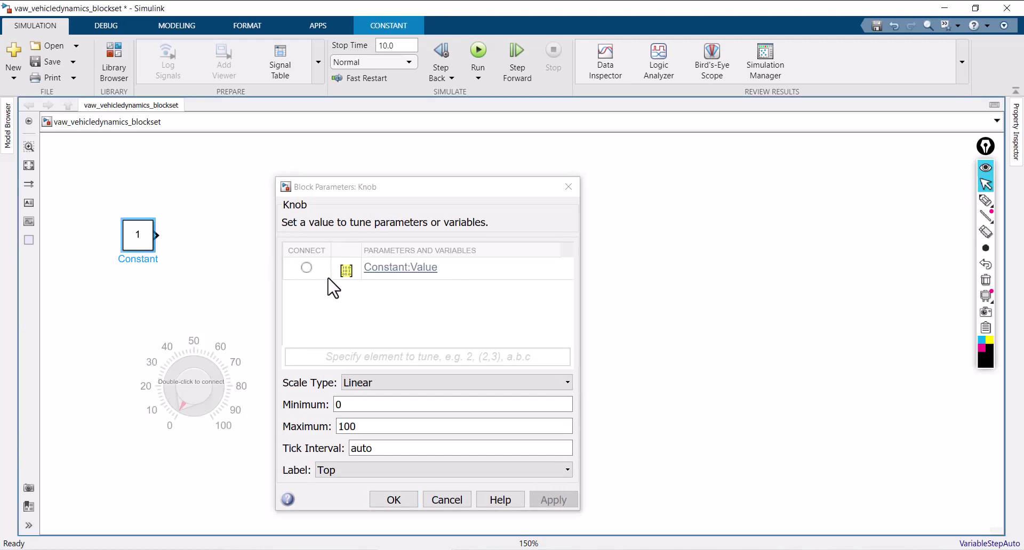
pyautogui.click(308, 268)
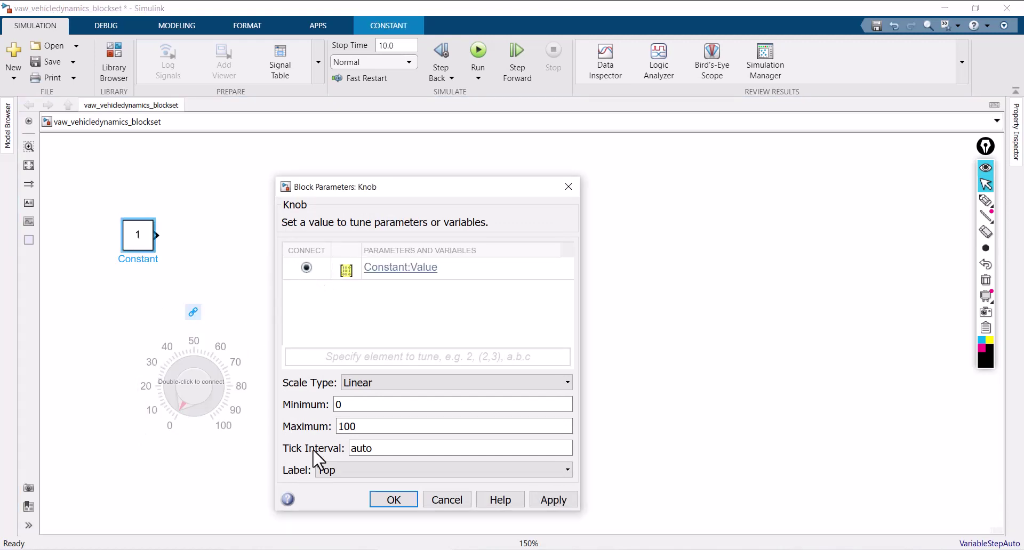
# Set the Knob's minimum to -30 and maximum to 30, and apply the settings.
pyautogui.doubleClick(350, 405)
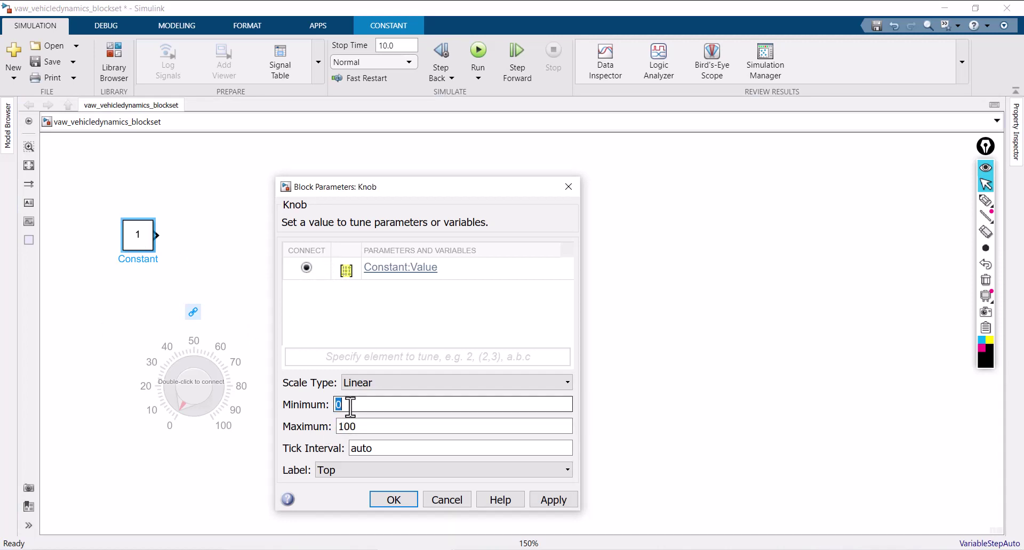
pyautogui.write('-3')
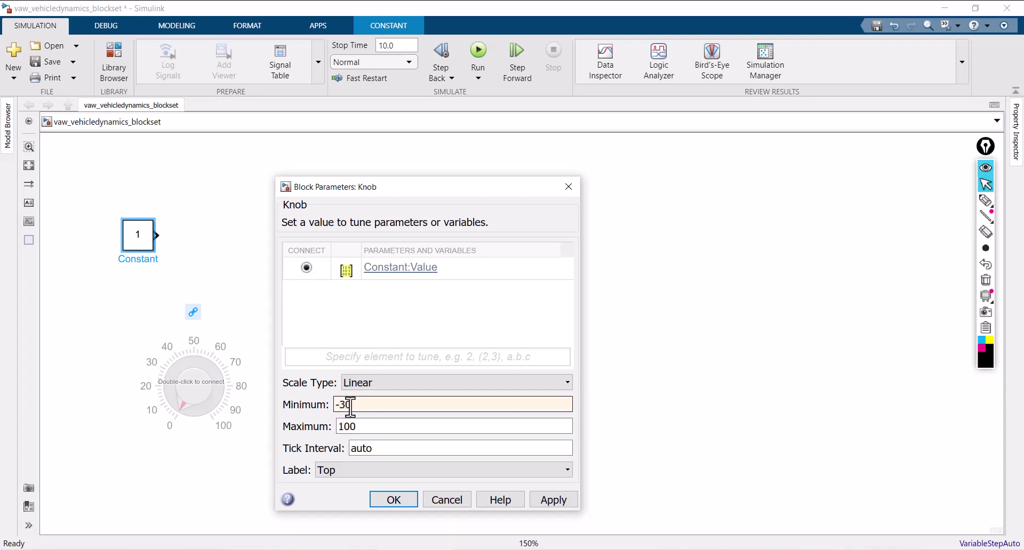
pyautogui.doubleClick(372, 426)
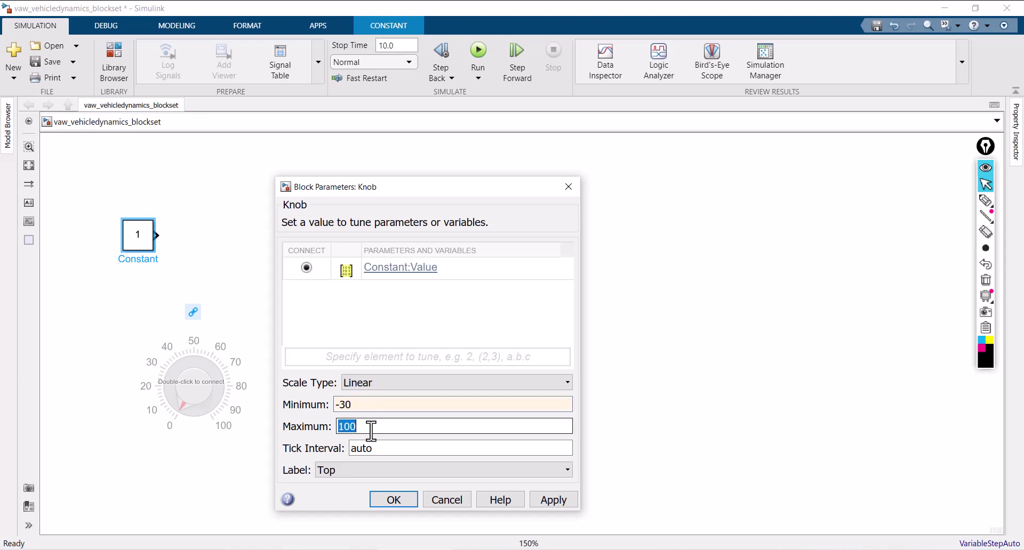
pyautogui.write('30')
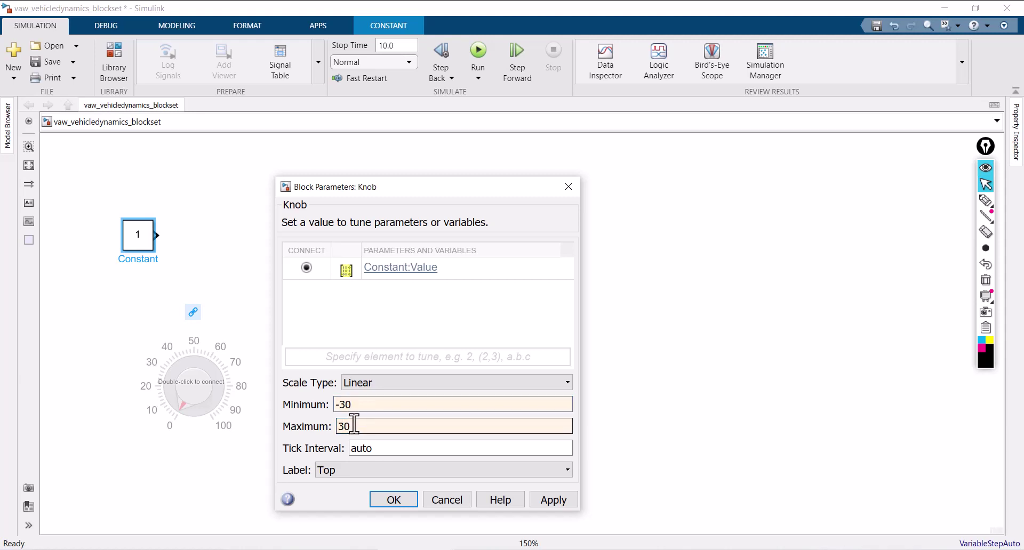
pyautogui.click(553, 499)
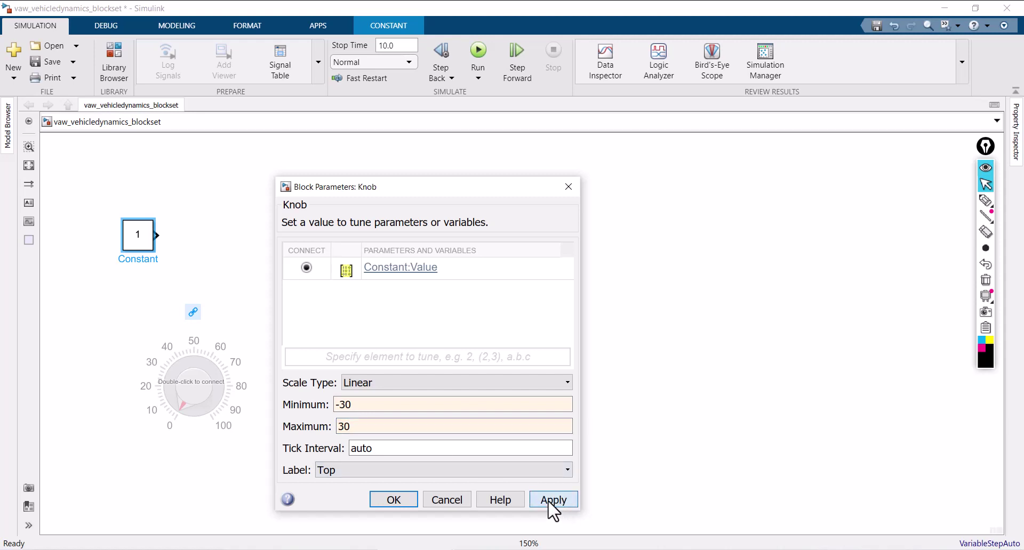
pyautogui.click(399, 502)
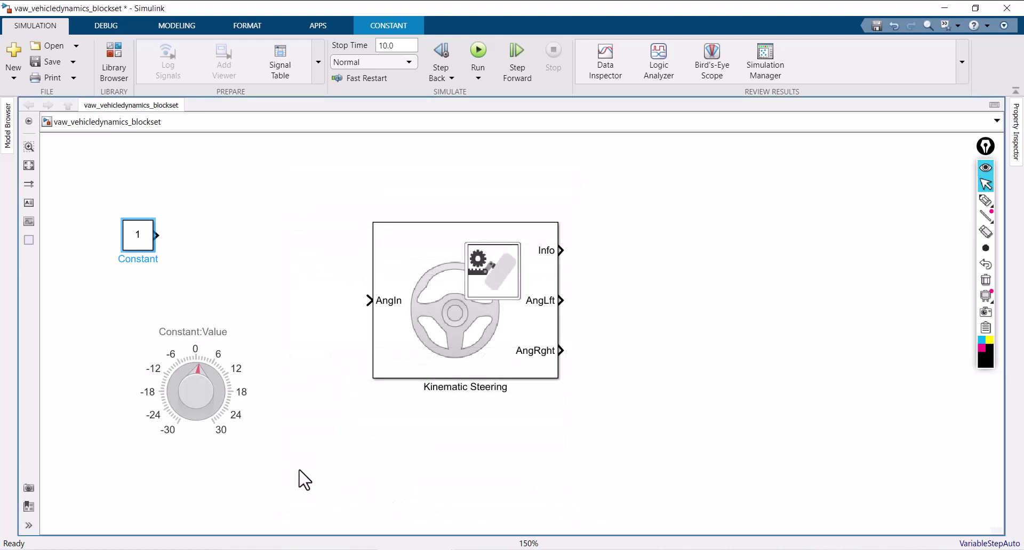
# Move the Constant block slightly down and rename it Steering Angle.
pyautogui.moveTo(137, 231); pyautogui.dragTo(137, 245)
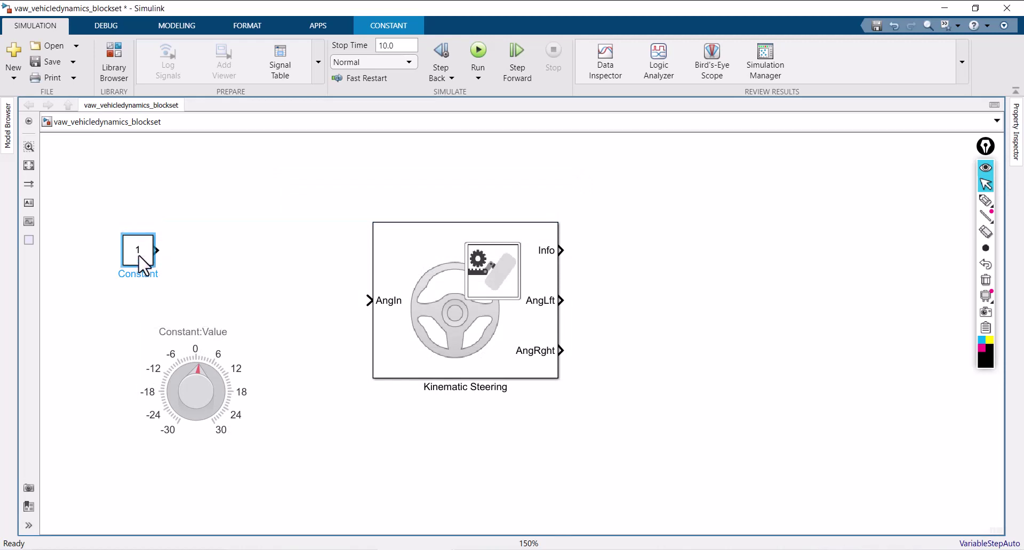
pyautogui.click(159, 275)
pyautogui.write('gle')
pyautogui.click(205, 297)
# Move the Kinematic Steering block slightly up, and add a Degrees to Radians block before it, level with its AngIn port.
pyautogui.click(436, 322)
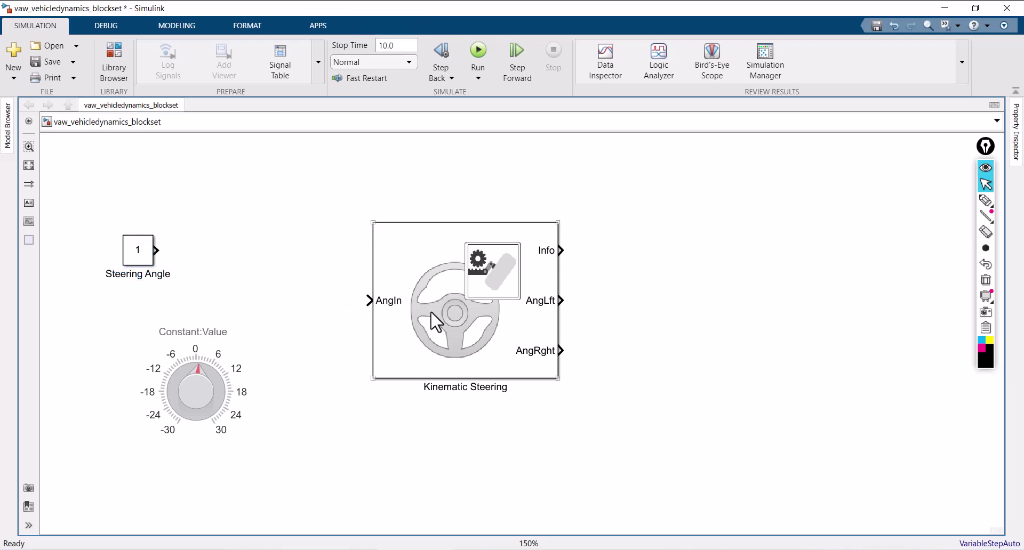
pyautogui.moveTo(437, 314); pyautogui.dragTo(431, 283)
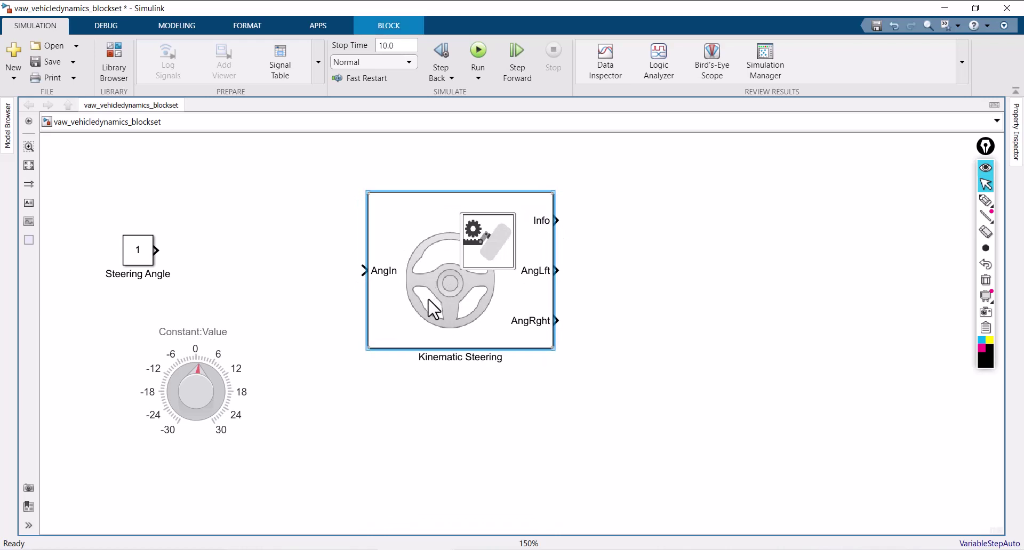
pyautogui.doubleClick(259, 223)
pyautogui.write('de')
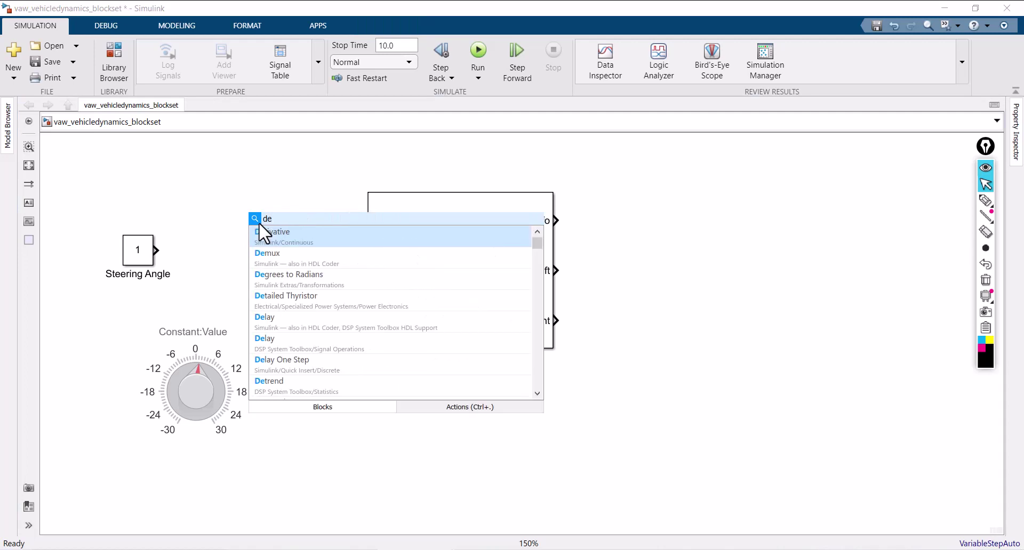
pyautogui.write('gr')
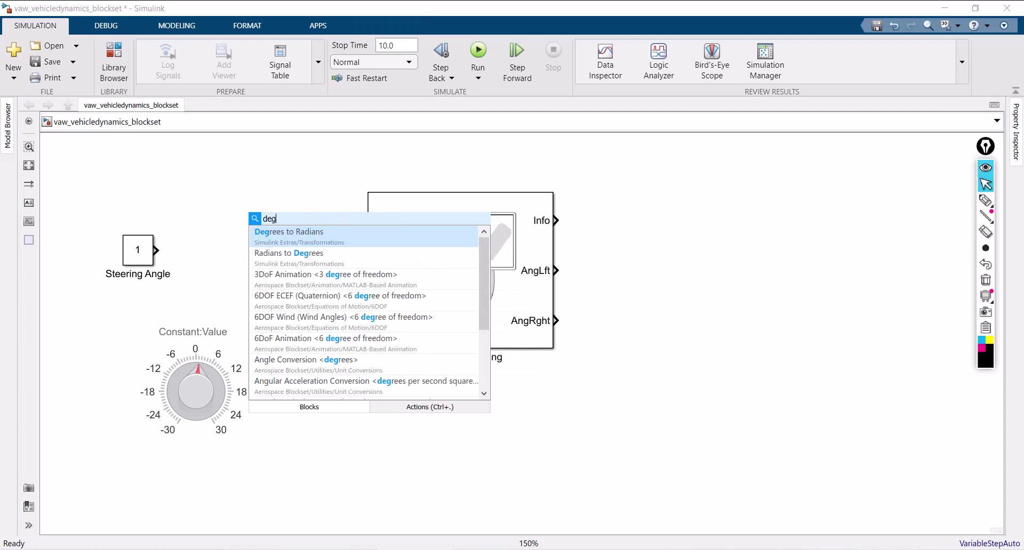
pyautogui.click(291, 241)
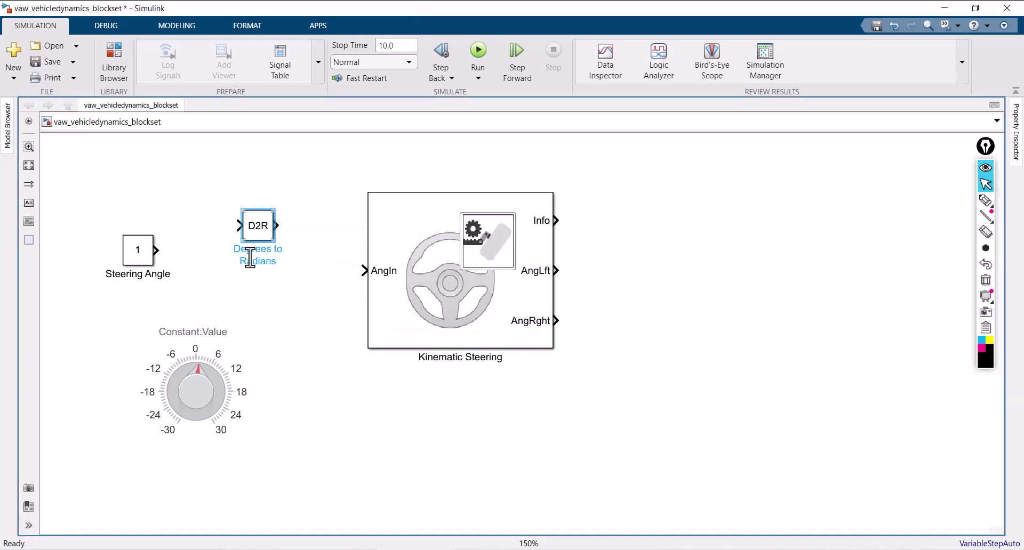
pyautogui.moveTo(267, 205)
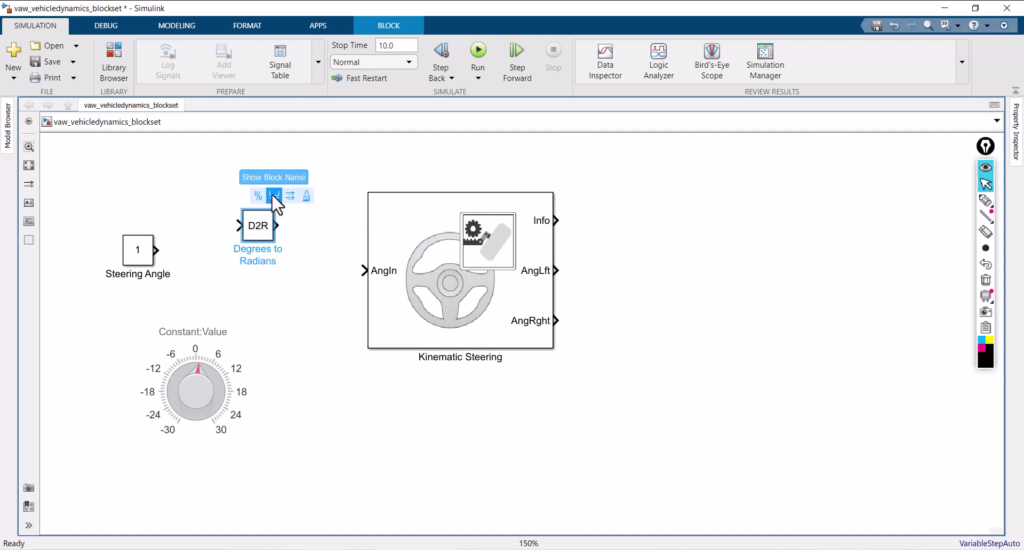
pyautogui.moveTo(263, 228); pyautogui.dragTo(262, 273)
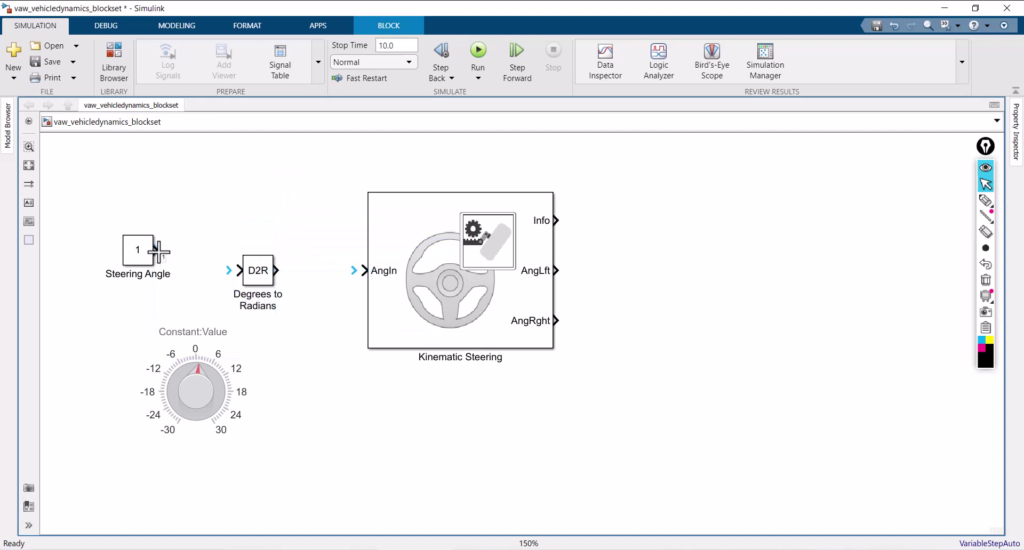
# Wire Steering Angle through the Degrees to Radians block into AngIn, aligning the blocks in one row with tighter spacing.
pyautogui.moveTo(156, 250); pyautogui.dragTo(239, 270)
pyautogui.moveTo(137, 252); pyautogui.dragTo(152, 272)
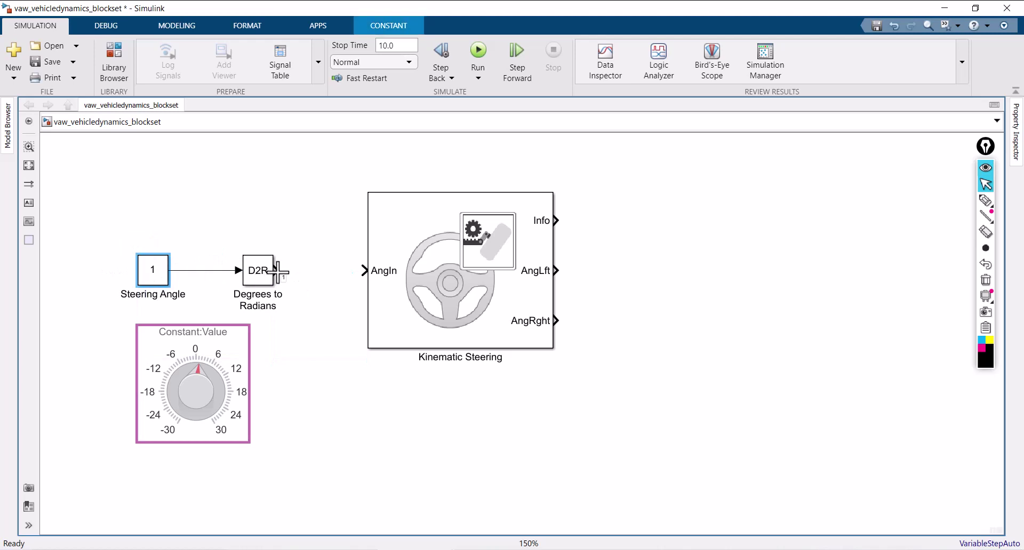
pyautogui.moveTo(278, 272); pyautogui.dragTo(360, 271)
pyautogui.click(431, 309)
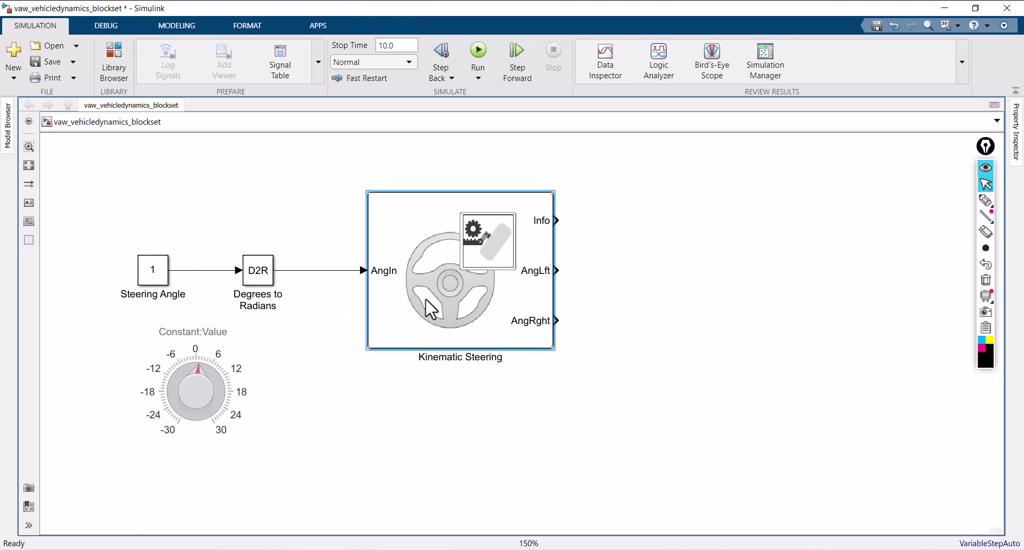
pyautogui.moveTo(431, 309); pyautogui.dragTo(392, 307)
pyautogui.moveTo(256, 279); pyautogui.dragTo(231, 280)
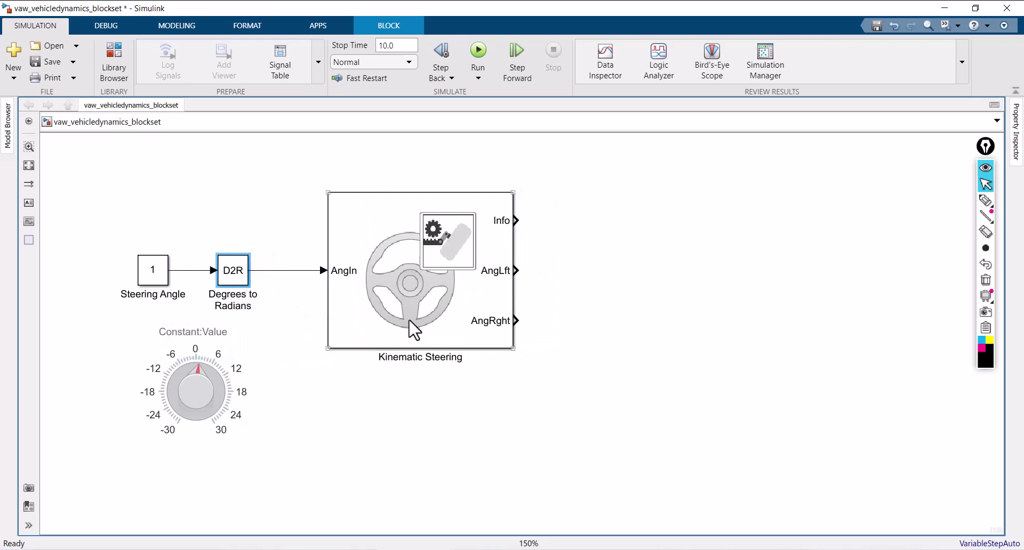
# Sketch pen lines leading out from the AngLft and AngRght ports, and clear the marks.
pyautogui.click(986, 201)
pyautogui.moveTo(518, 273)
pyautogui.mouseDown()
pyautogui.moveTo(596, 179)
pyautogui.moveTo(658, 169)
pyautogui.mouseUp()
pyautogui.moveTo(514, 320); pyautogui.dragTo(655, 395)
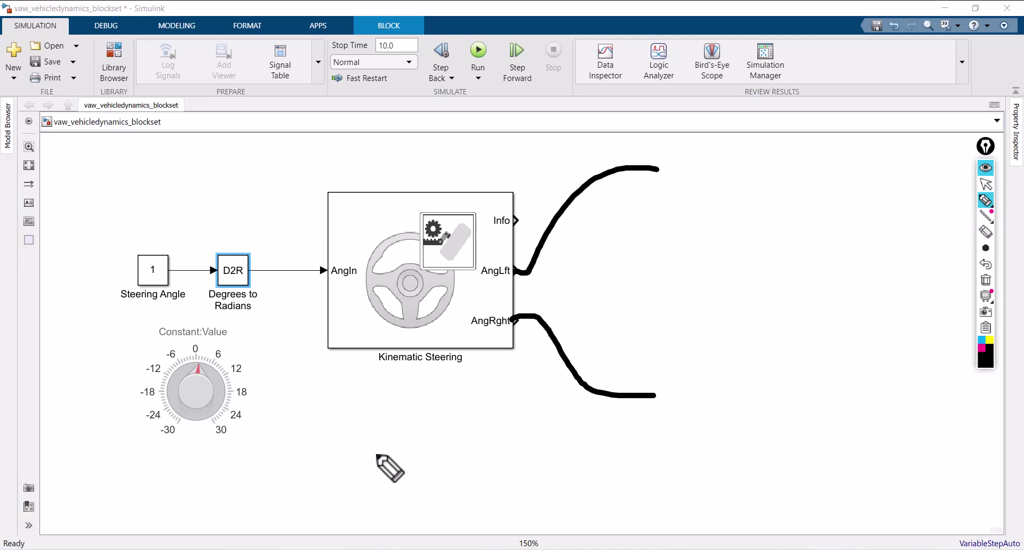
pyautogui.click(985, 281)
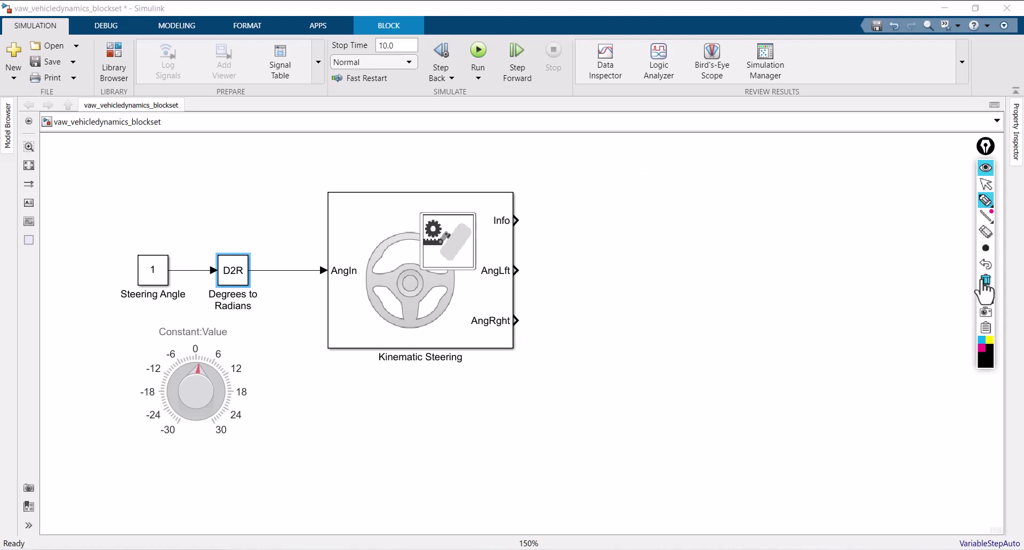
pyautogui.click(984, 184)
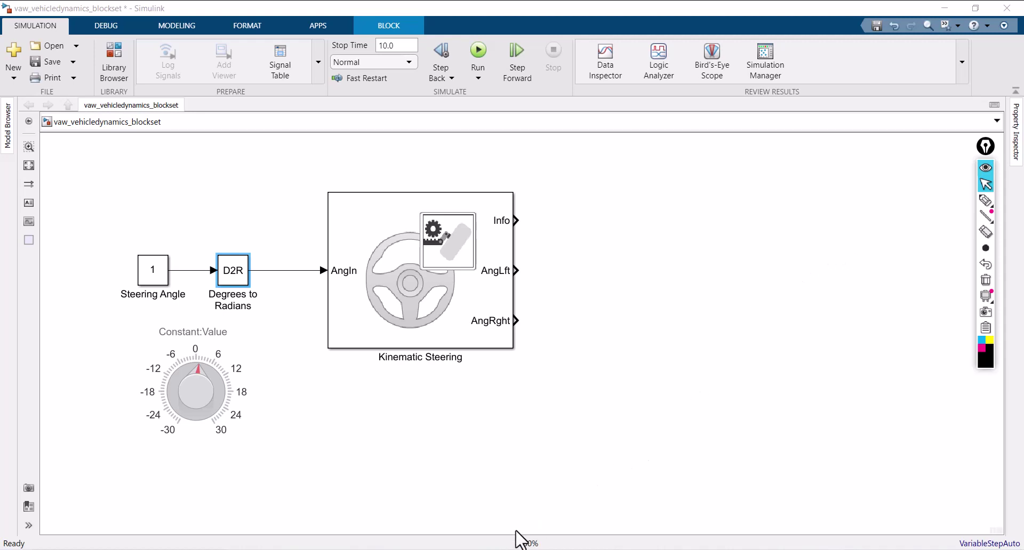
pyautogui.click(643, 246)
pyautogui.doubleClick(639, 237)
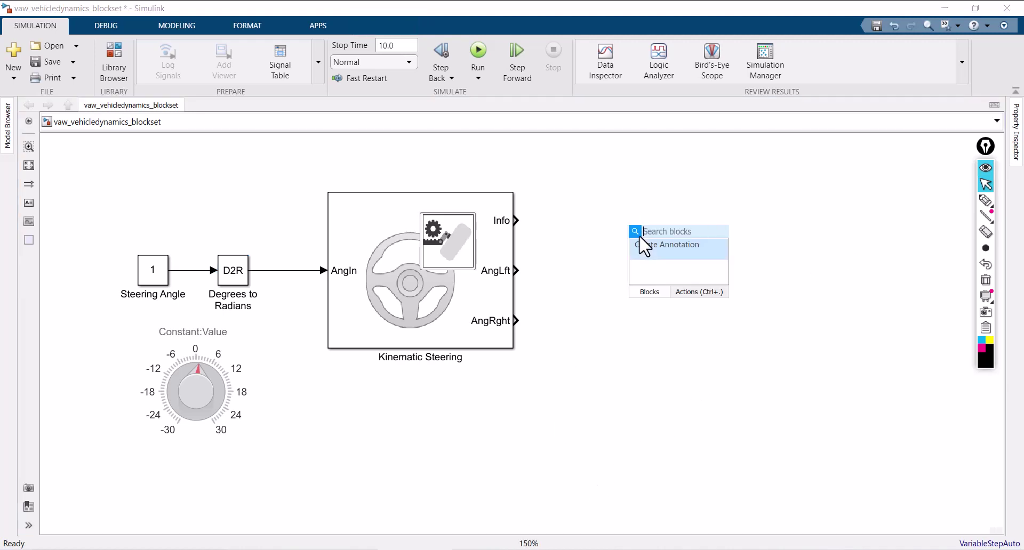
pyautogui.click(638, 216)
# Add a Vehicle Body 3DOF Dual Track block from the Vehicle Dynamics Blockset library and place it to the right of Kinematic Steering.
pyautogui.click(116, 64)
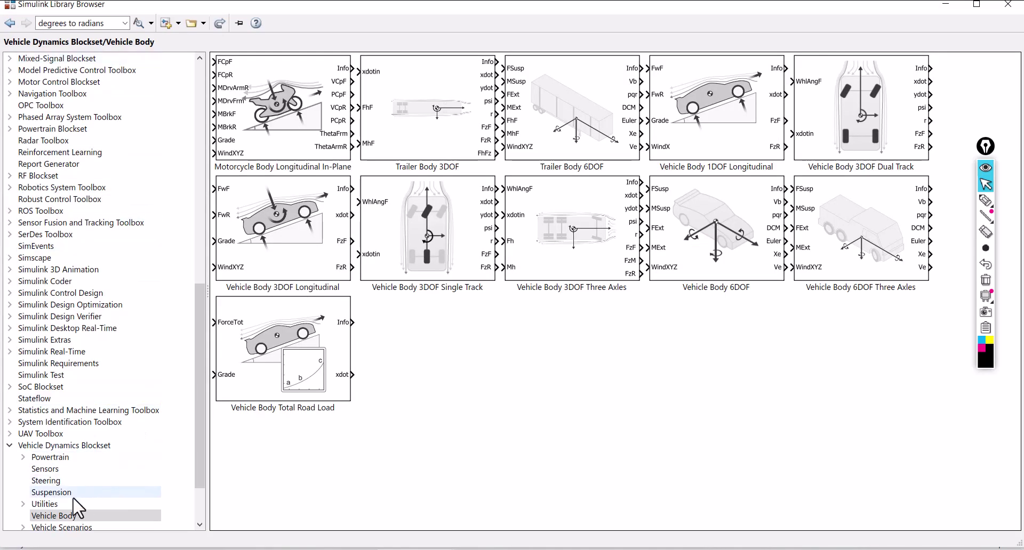
pyautogui.click(41, 447)
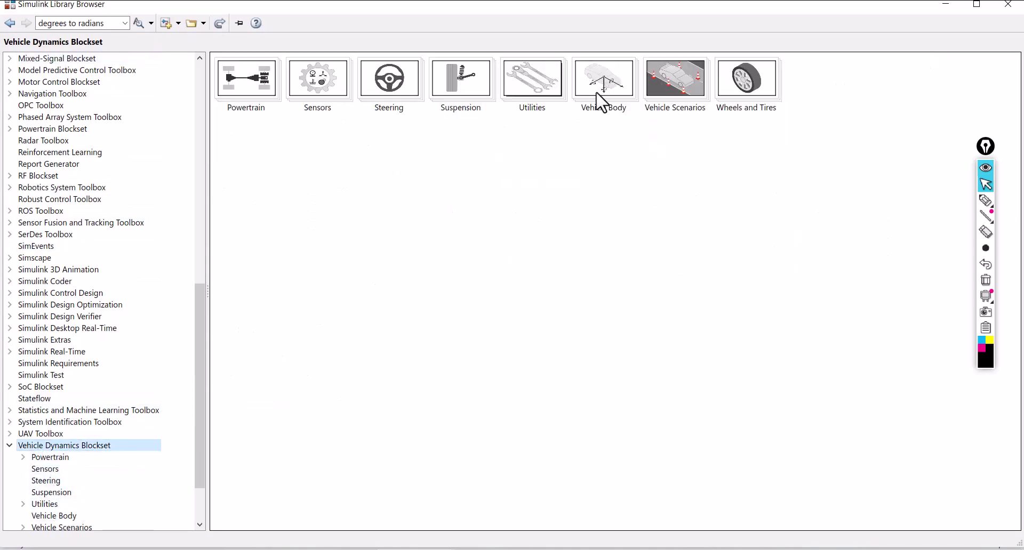
pyautogui.doubleClick(603, 101)
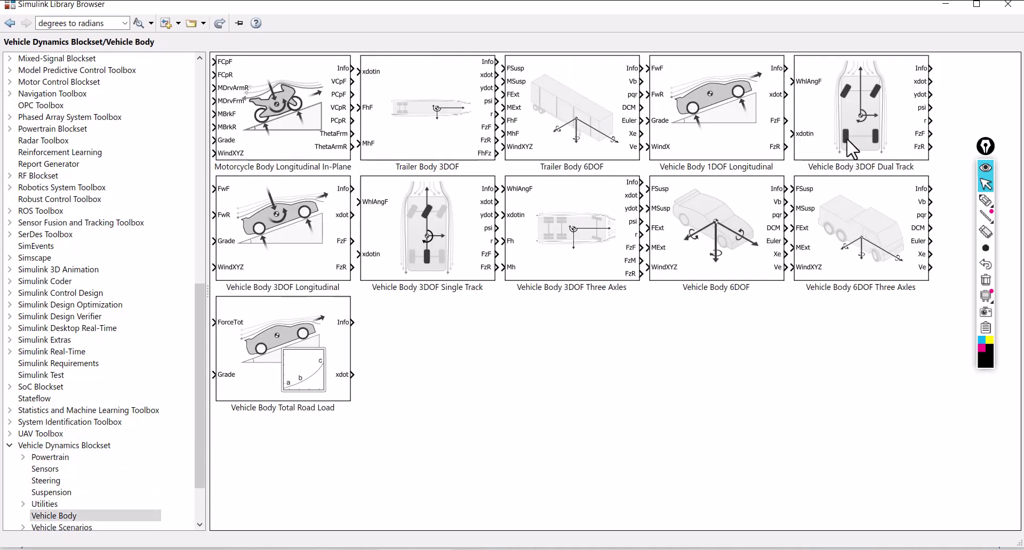
pyautogui.moveTo(856, 151)
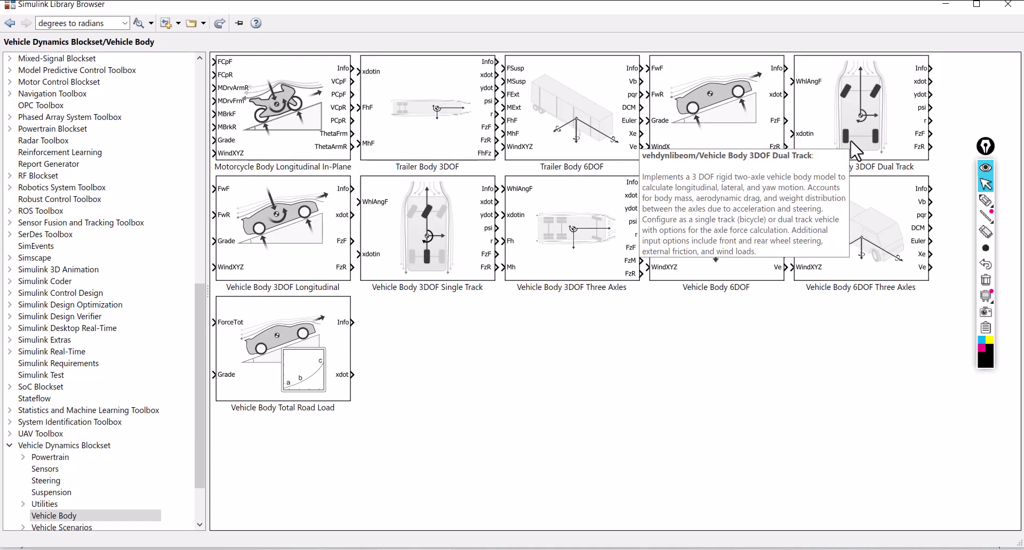
pyautogui.click(883, 120)
pyautogui.rightClick(879, 112)
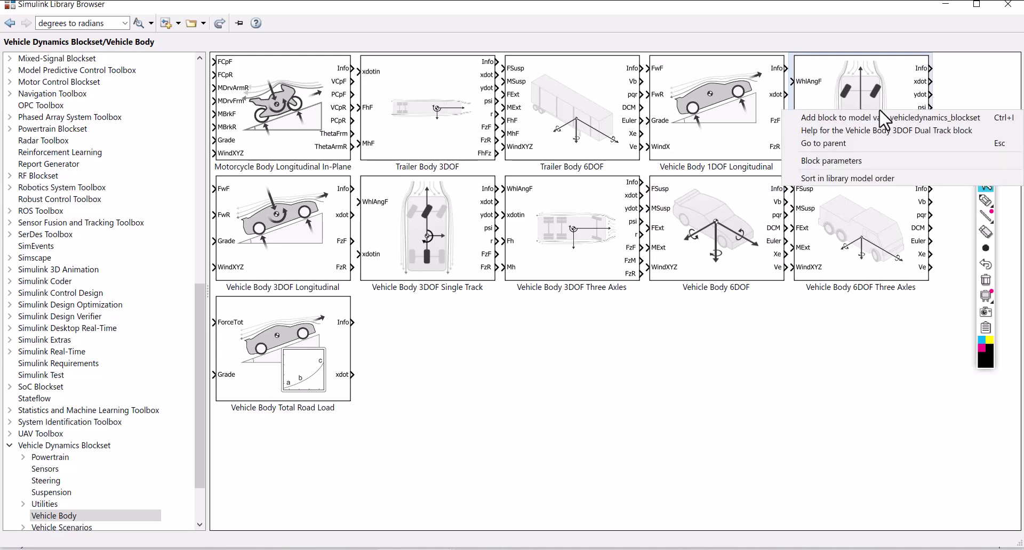
pyautogui.click(883, 117)
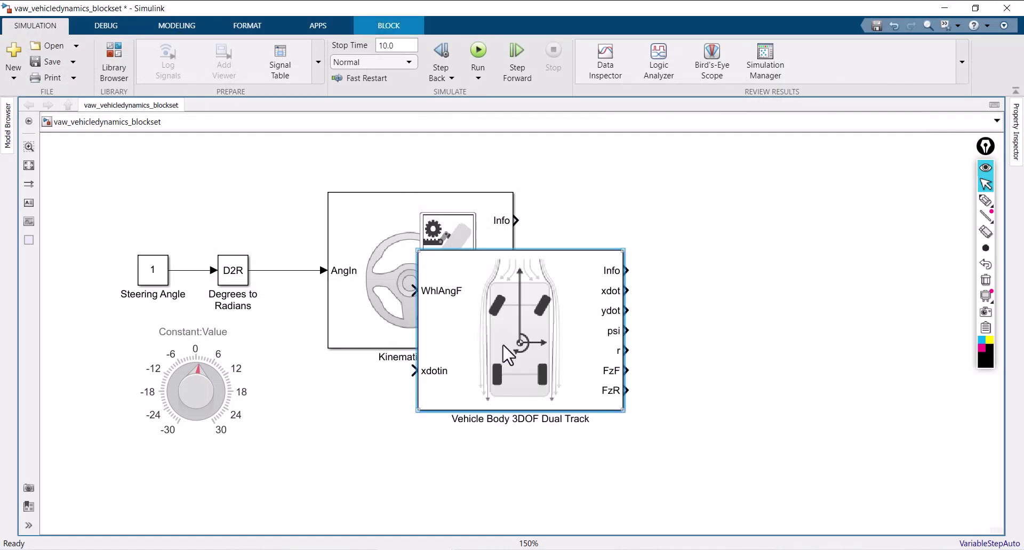
pyautogui.moveTo(516, 343)
pyautogui.mouseDown()
pyautogui.moveTo(593, 341)
pyautogui.moveTo(699, 304)
pyautogui.moveTo(716, 281)
pyautogui.moveTo(722, 331)
pyautogui.mouseUp()
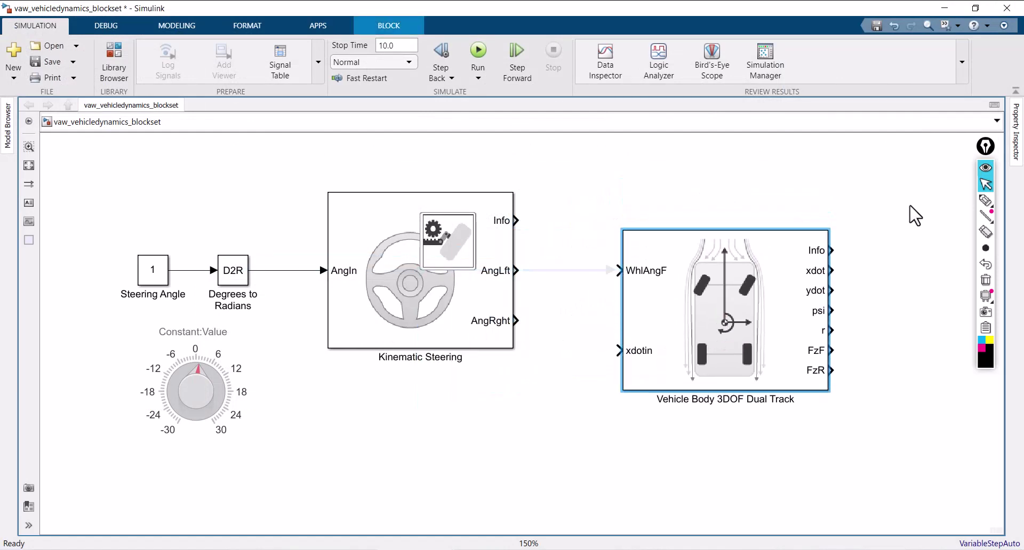
# Circle the WhlAngF and xdotin input ports of the vehicle body block with the pen, and clear the marks.
pyautogui.click(986, 202)
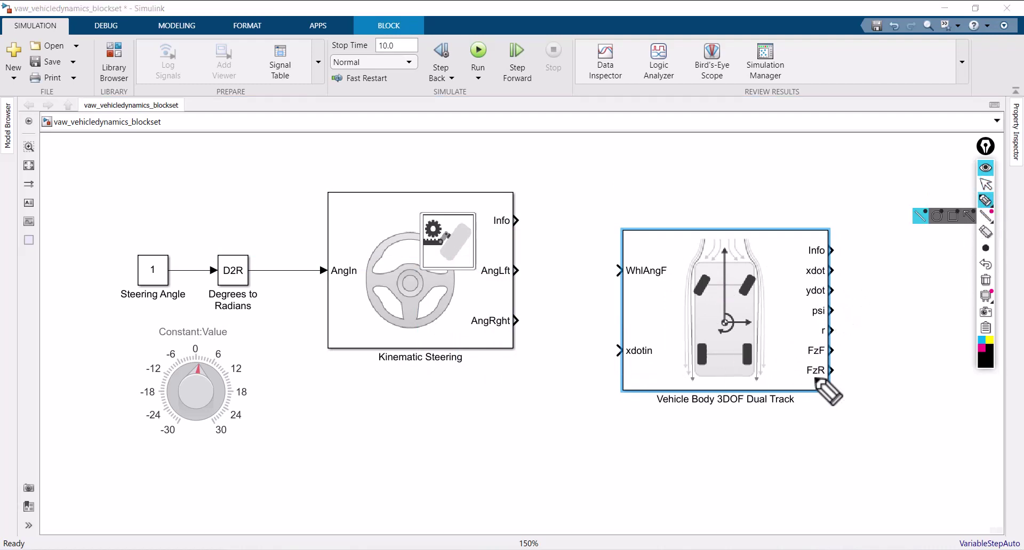
pyautogui.moveTo(599, 263)
pyautogui.mouseDown()
pyautogui.moveTo(658, 250)
pyautogui.moveTo(676, 285)
pyautogui.moveTo(658, 294)
pyautogui.moveTo(610, 289)
pyautogui.moveTo(598, 247)
pyautogui.mouseUp()
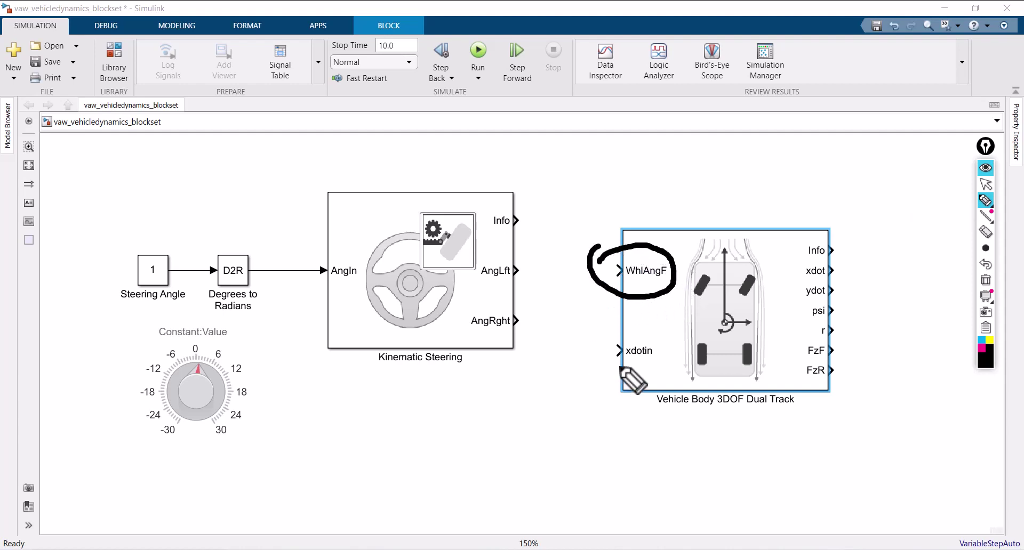
pyautogui.moveTo(603, 350)
pyautogui.mouseDown()
pyautogui.moveTo(635, 330)
pyautogui.moveTo(661, 342)
pyautogui.moveTo(661, 366)
pyautogui.moveTo(615, 370)
pyautogui.moveTo(601, 332)
pyautogui.mouseUp()
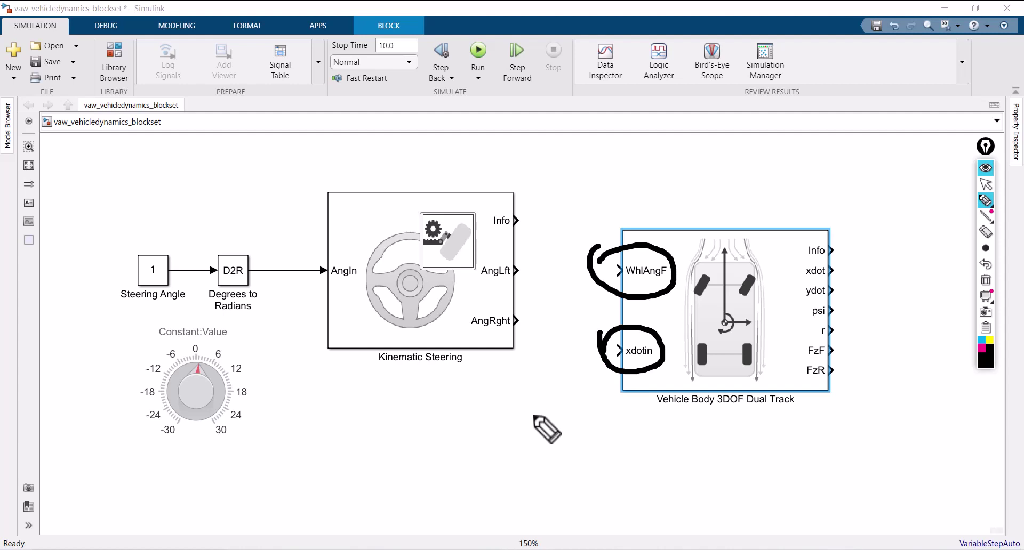
pyautogui.click(986, 280)
pyautogui.click(984, 186)
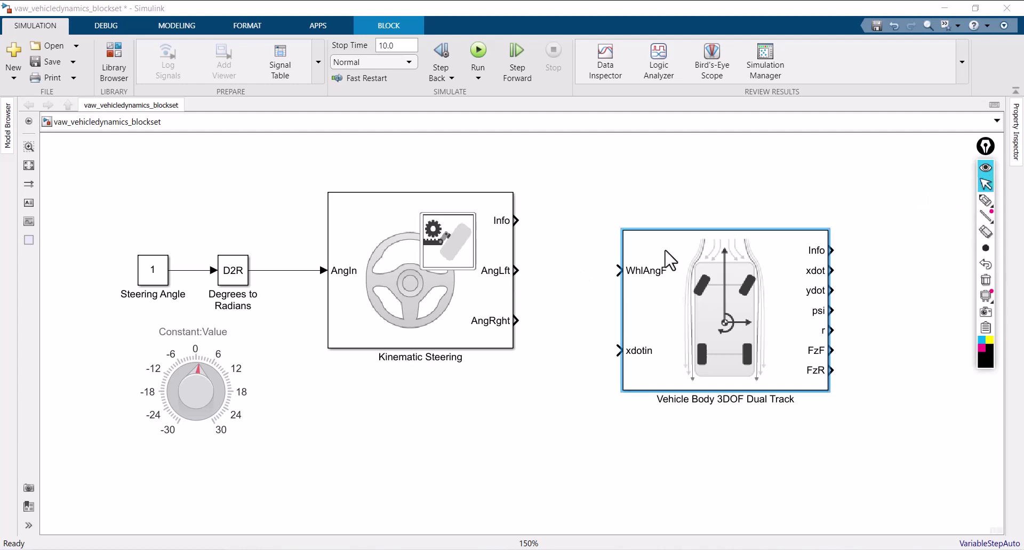
# Sketch pen lines out of the AngLft and AngRght ports, circle the WhlAngF port, and clear the marks.
pyautogui.click(985, 202)
pyautogui.moveTo(513, 270); pyautogui.dragTo(559, 272)
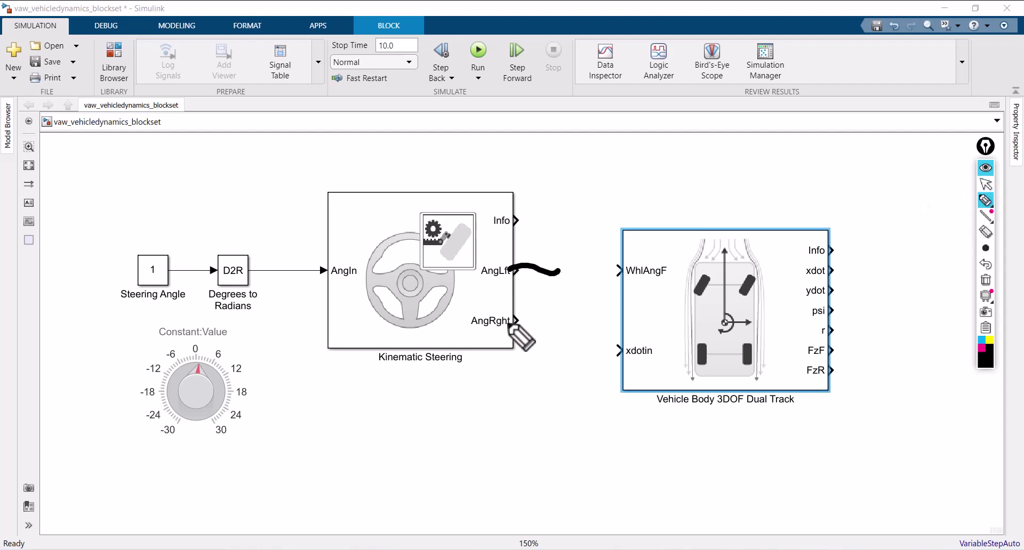
pyautogui.moveTo(507, 327); pyautogui.dragTo(556, 309)
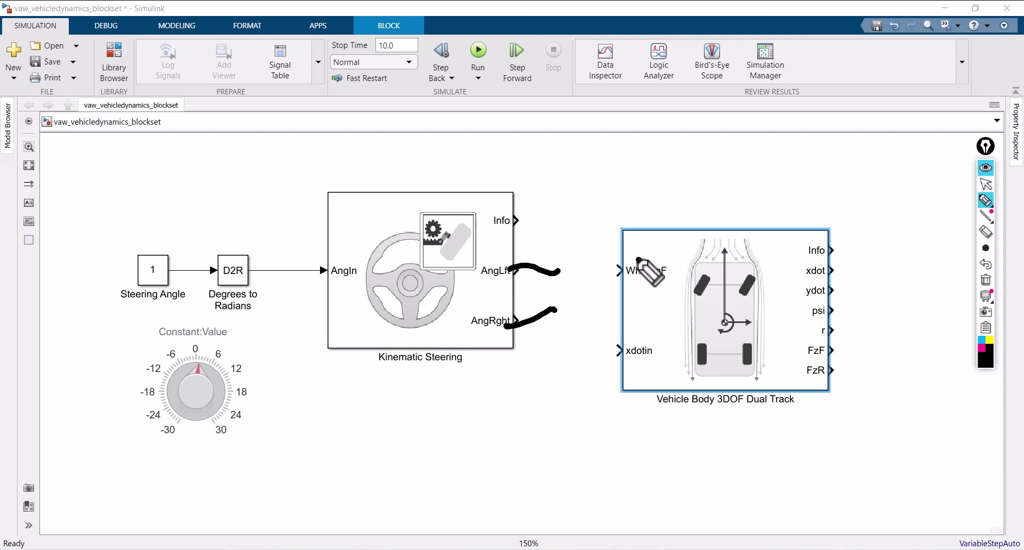
pyautogui.moveTo(638, 260)
pyautogui.mouseDown()
pyautogui.moveTo(612, 283)
pyautogui.moveTo(669, 283)
pyautogui.moveTo(629, 259)
pyautogui.mouseUp()
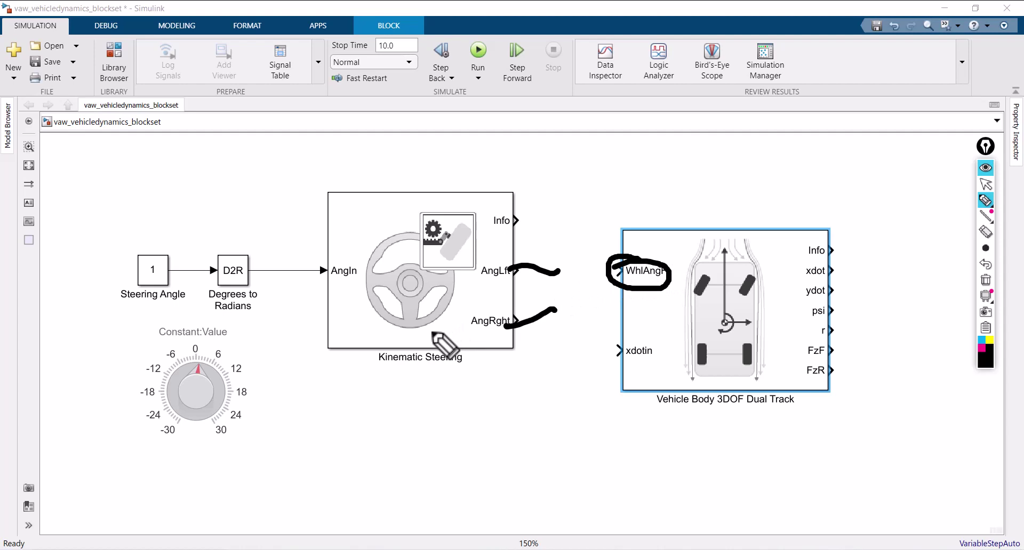
pyautogui.click(986, 279)
pyautogui.click(987, 184)
# Add a Matrix Concatenate block between Kinematic Steering and the vehicle body, and wire AngLft and AngRght into its two inputs.
pyautogui.moveTo(736, 307); pyautogui.dragTo(781, 307)
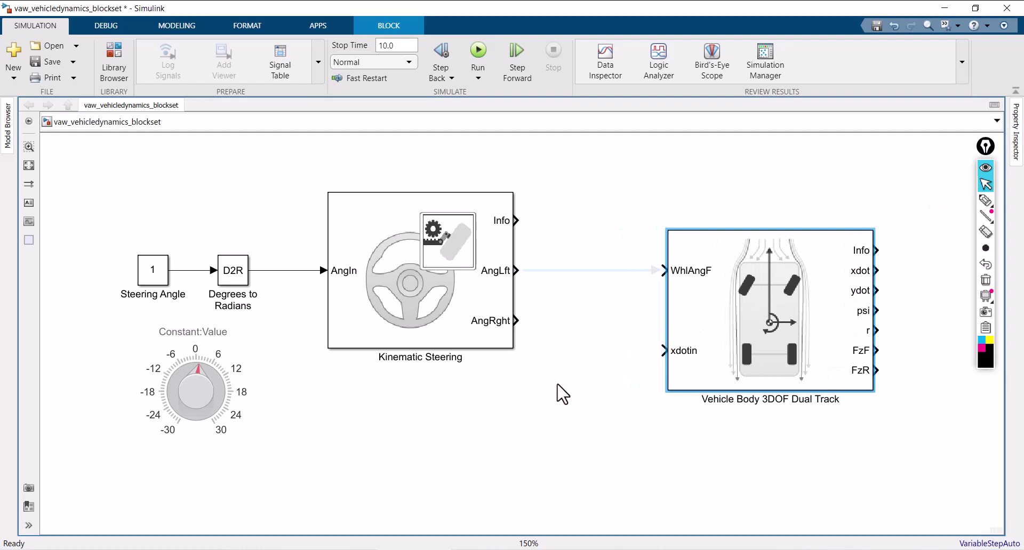
pyautogui.click(537, 398)
pyautogui.doubleClick(533, 389)
pyautogui.write('mat')
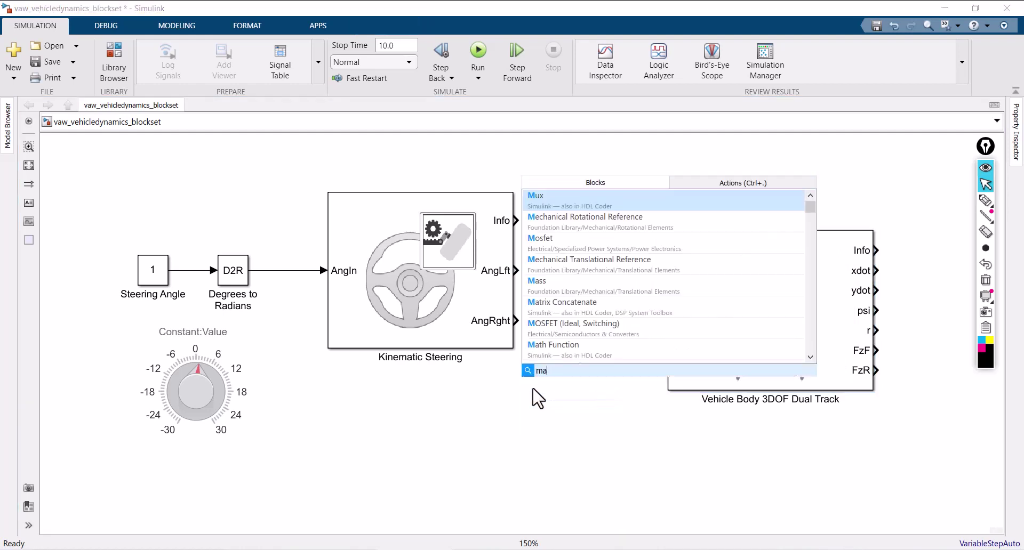
pyautogui.click(580, 205)
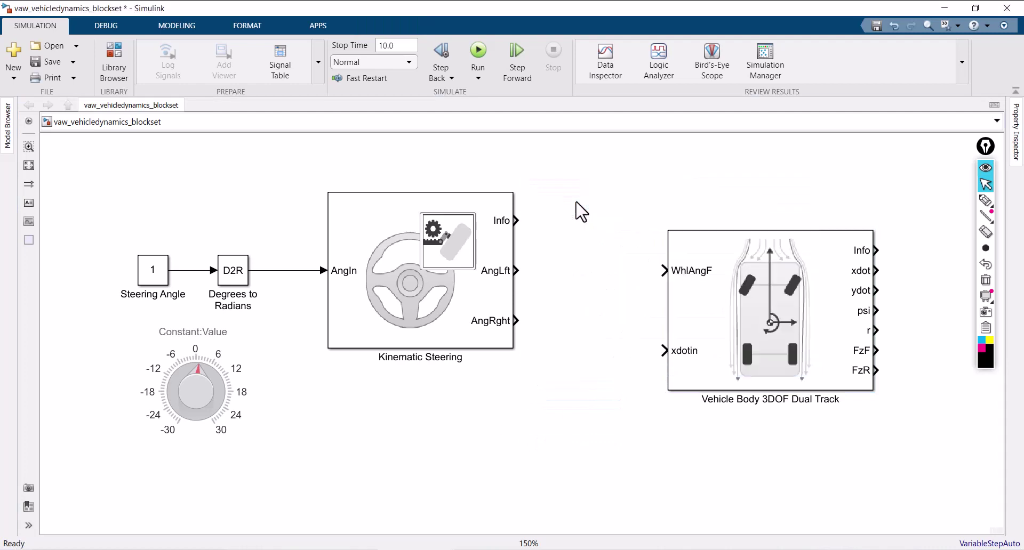
pyautogui.moveTo(707, 327); pyautogui.dragTo(739, 320)
pyautogui.moveTo(539, 388); pyautogui.dragTo(622, 300)
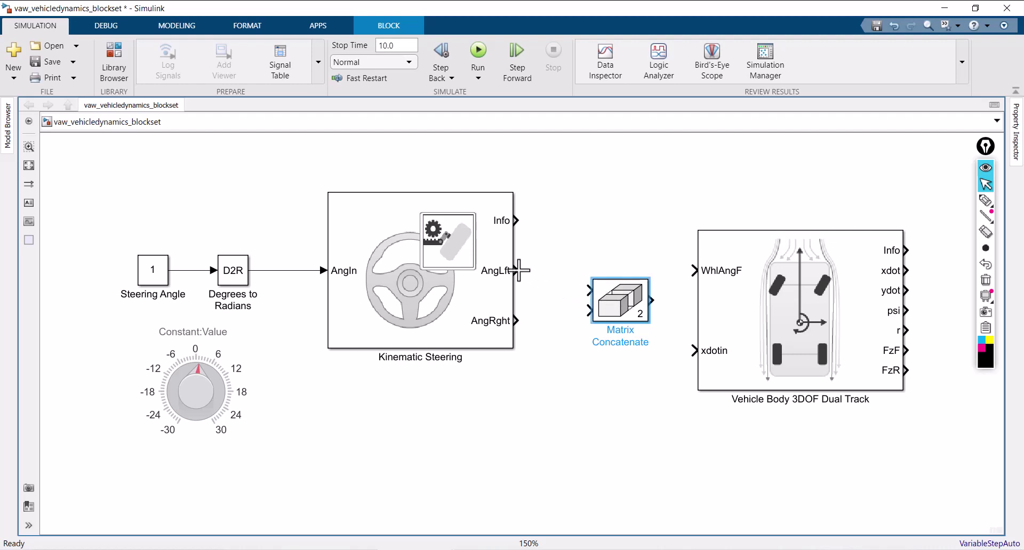
pyautogui.moveTo(520, 270); pyautogui.dragTo(589, 291)
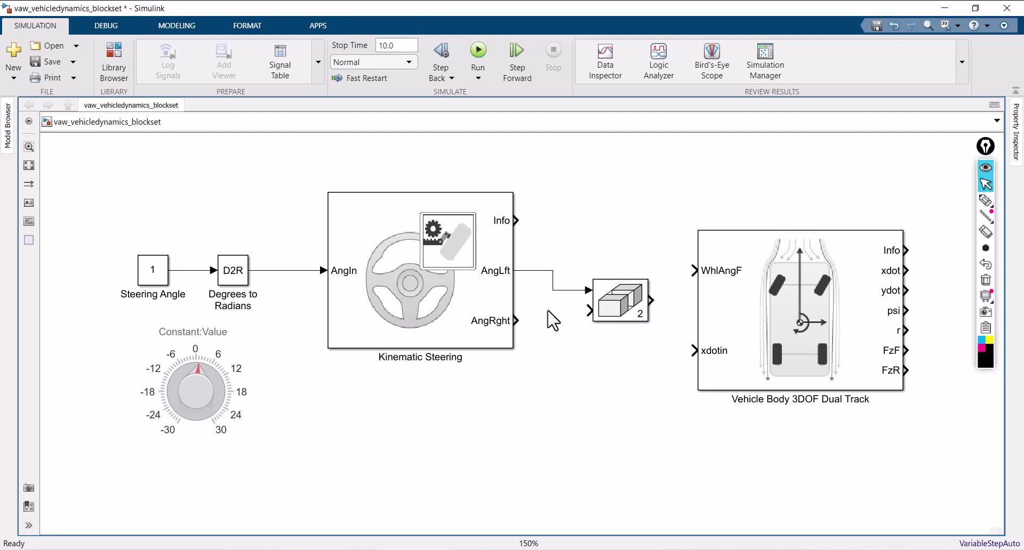
pyautogui.moveTo(514, 322)
pyautogui.mouseDown()
pyautogui.moveTo(593, 314)
pyautogui.moveTo(583, 302)
pyautogui.mouseUp()
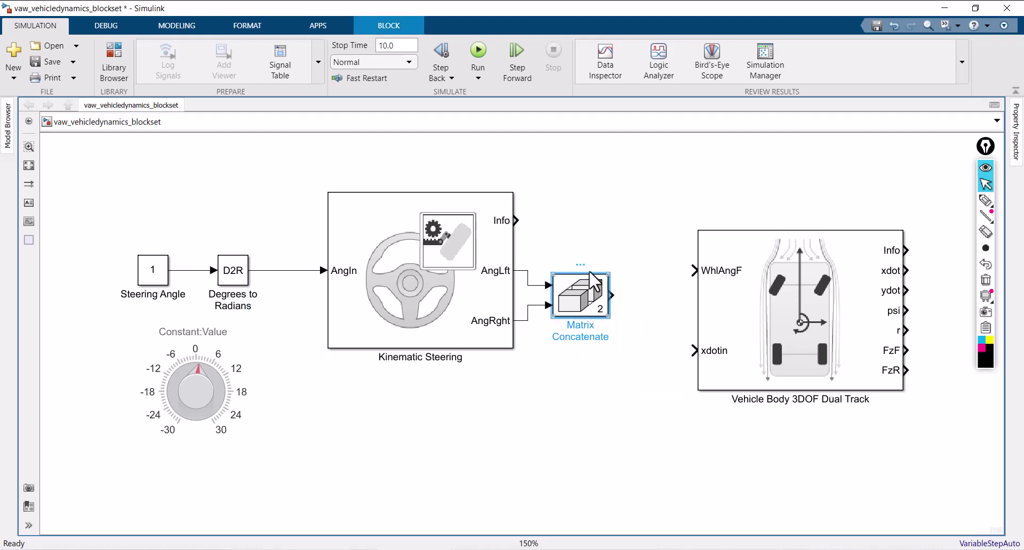
# Set the Matrix Concatenate block's mode to Vector.
pyautogui.doubleClick(594, 307)
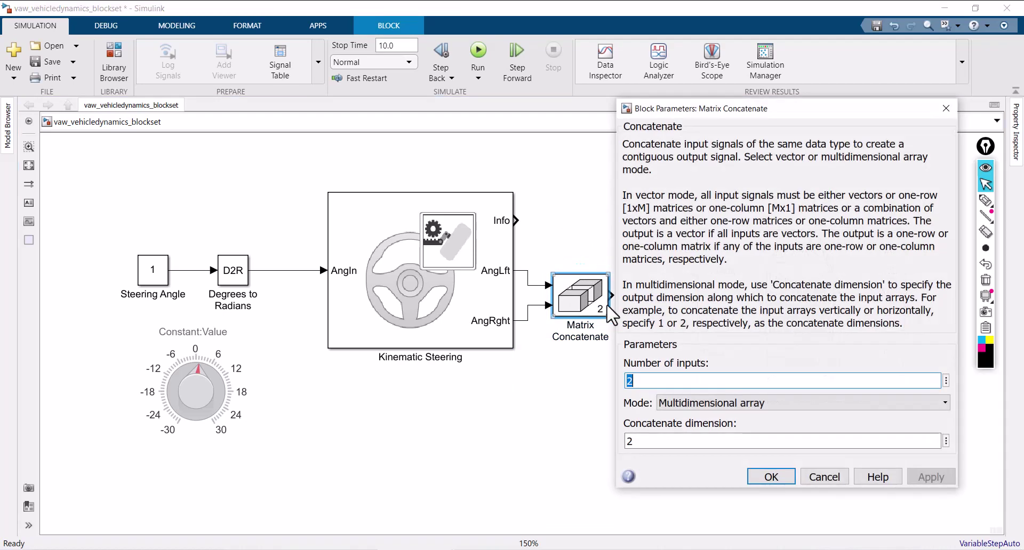
pyautogui.moveTo(728, 113); pyautogui.dragTo(640, 73)
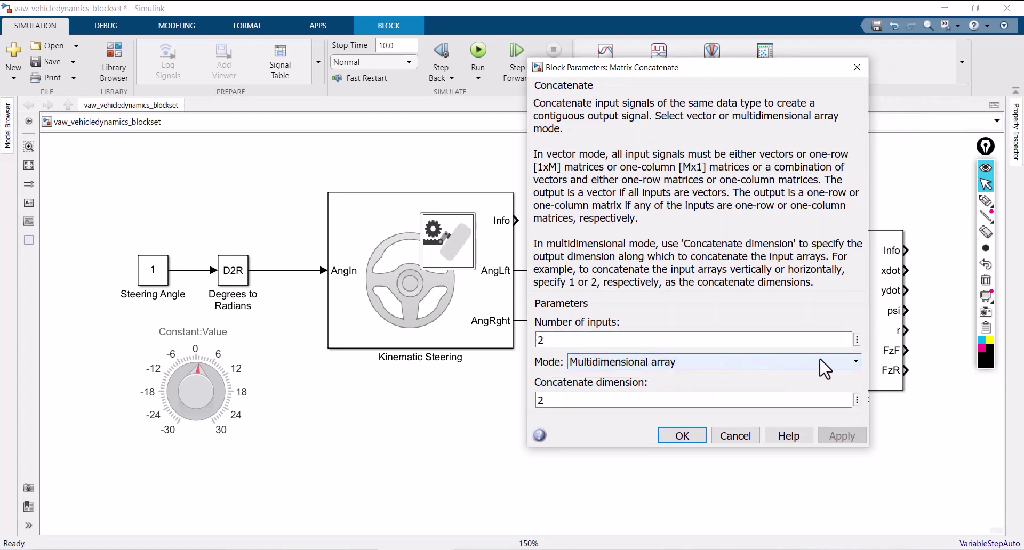
pyautogui.click(854, 363)
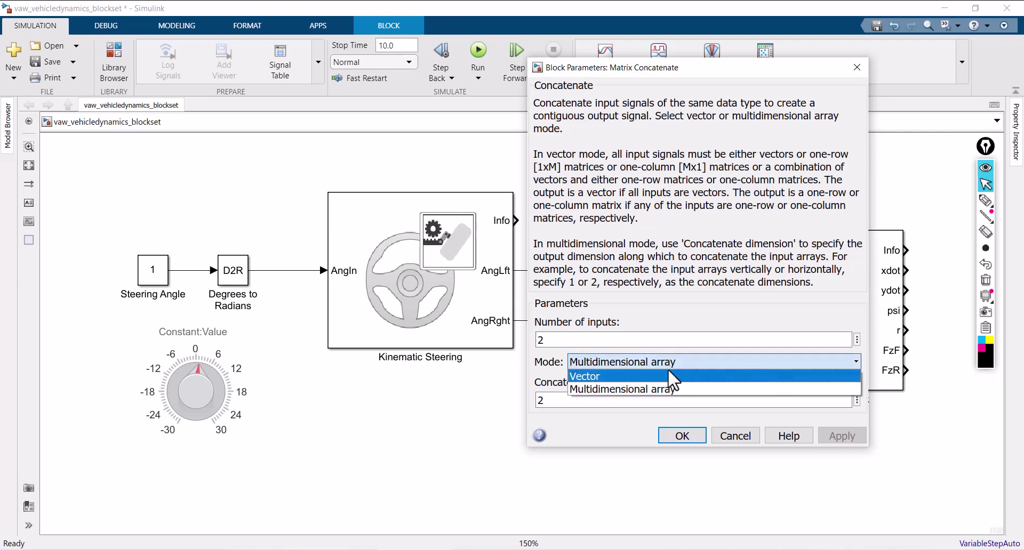
pyautogui.click(634, 375)
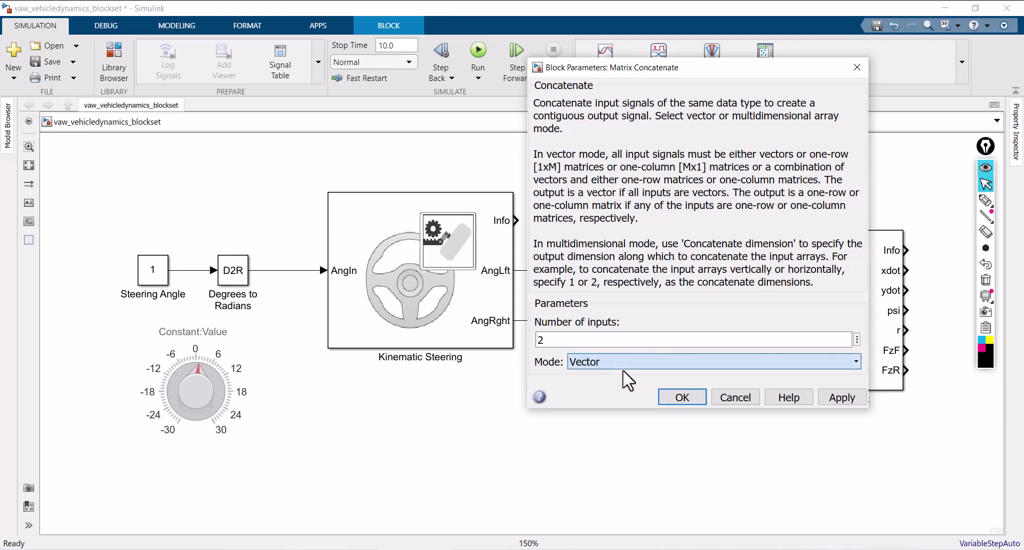
pyautogui.click(848, 401)
pyautogui.click(683, 398)
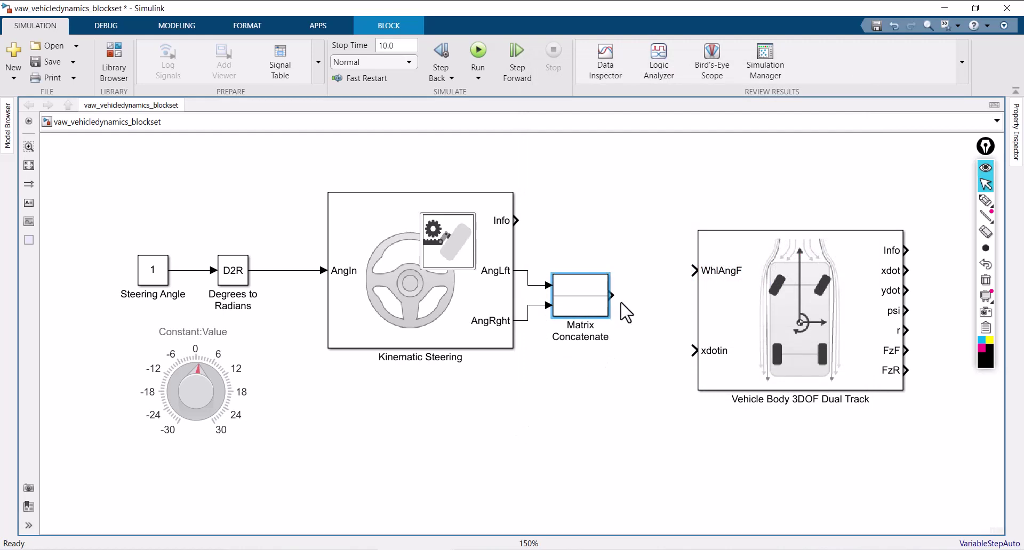
# Connect the Matrix Concatenate output to WhlAngF, straightening that line and shifting the blocks to even out their spacing.
pyautogui.moveTo(613, 295); pyautogui.dragTo(690, 271)
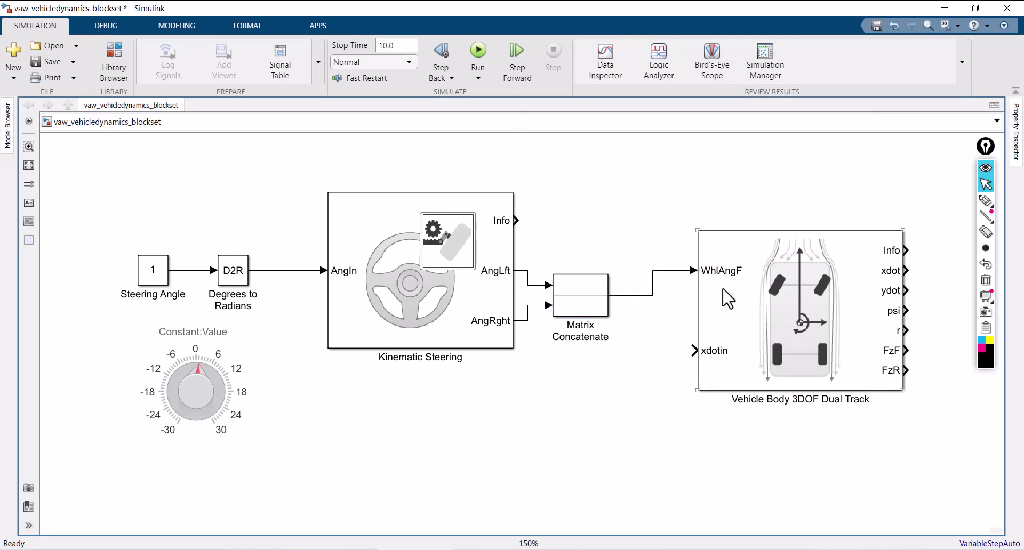
pyautogui.moveTo(761, 319); pyautogui.dragTo(712, 343)
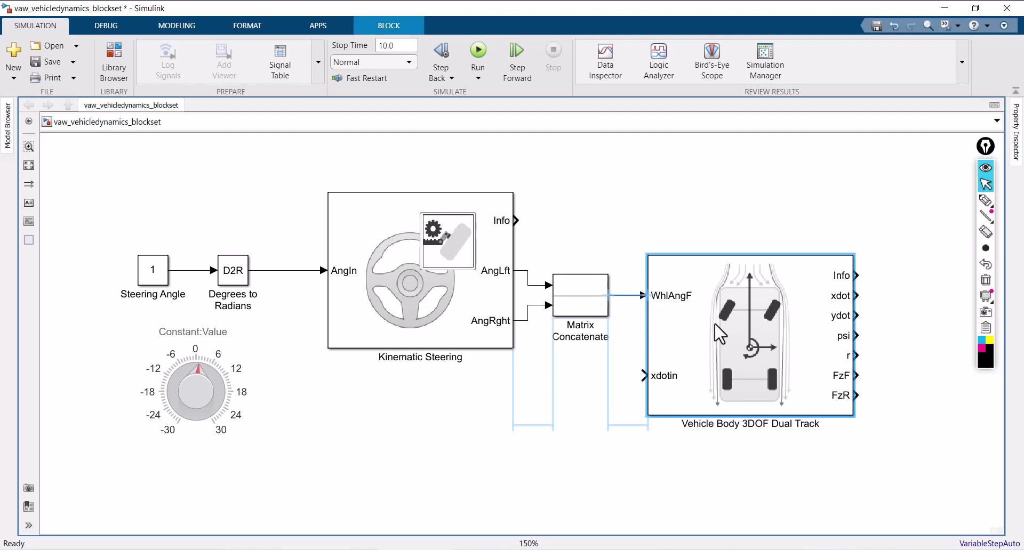
pyautogui.moveTo(461, 300); pyautogui.dragTo(421, 300)
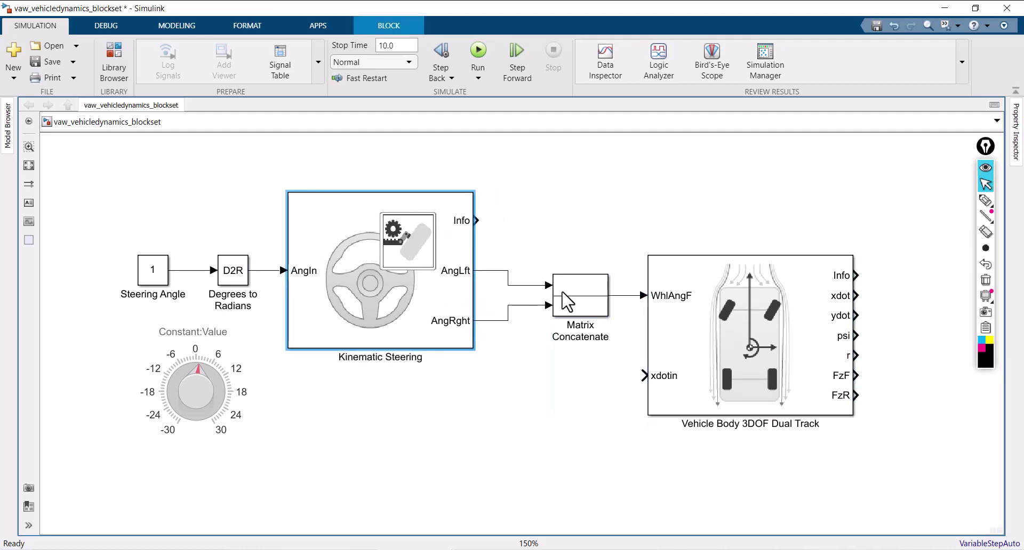
pyautogui.moveTo(576, 299); pyautogui.dragTo(550, 293)
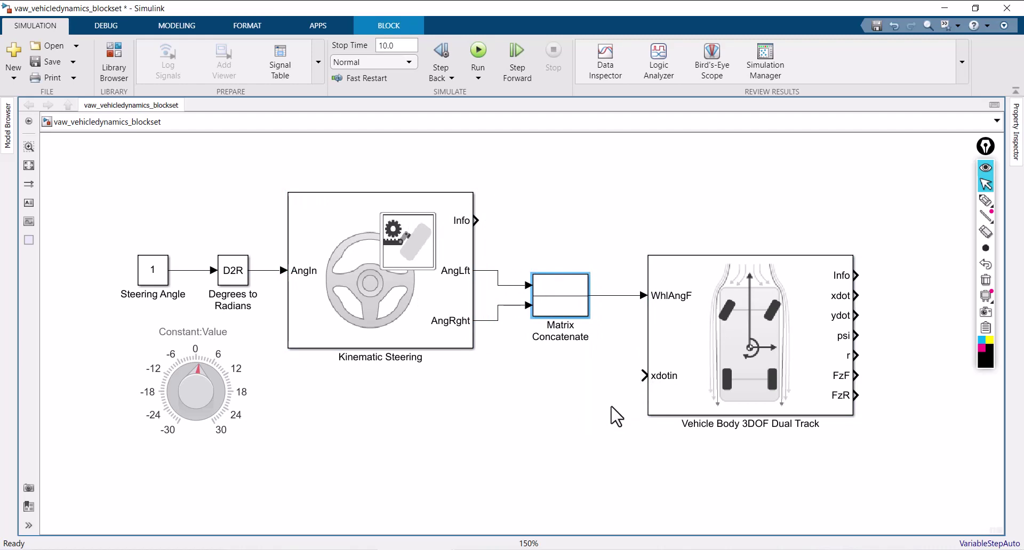
# Add a Constant block below Matrix Concatenate and set its value to 8.
pyautogui.click(519, 443)
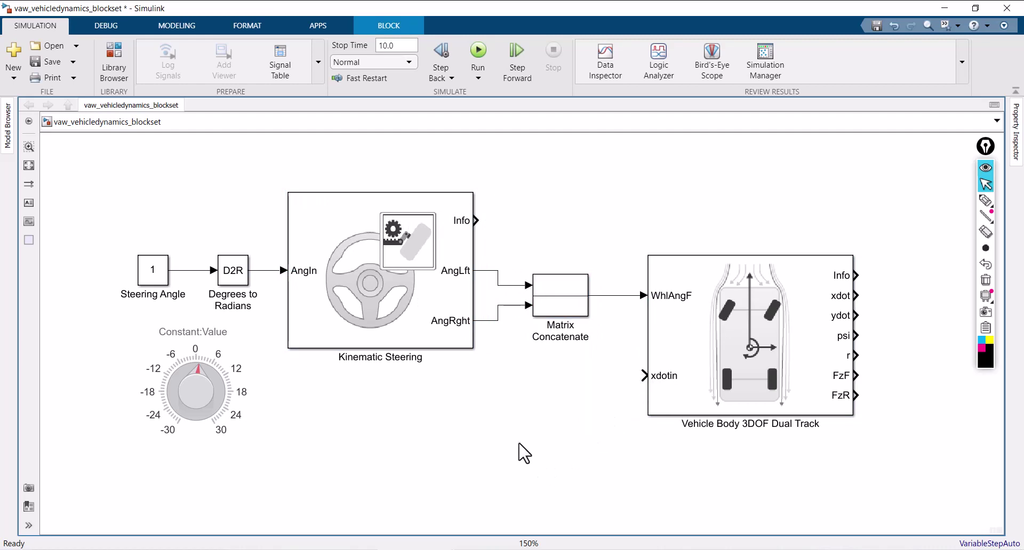
pyautogui.doubleClick(519, 444)
pyautogui.write('con')
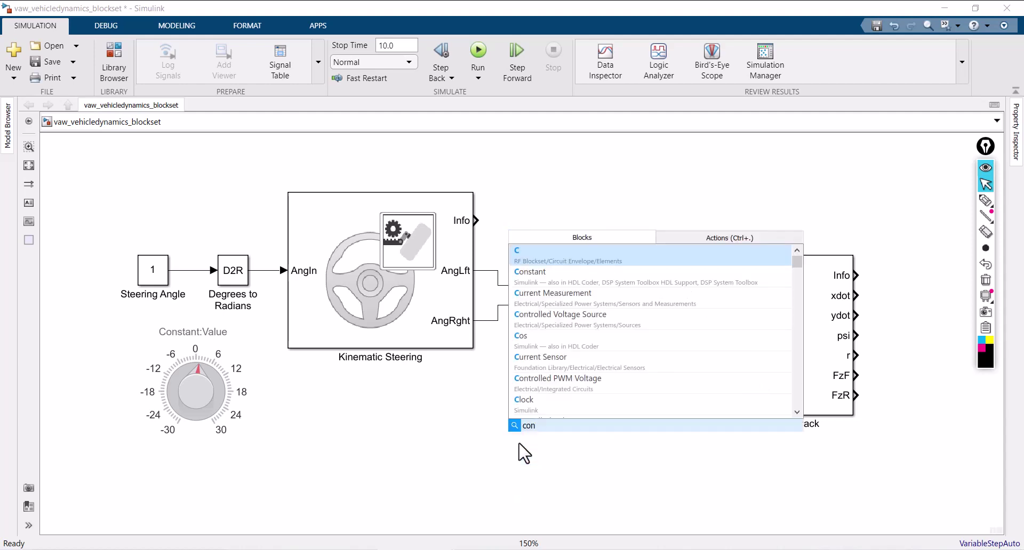
pyautogui.click(523, 255)
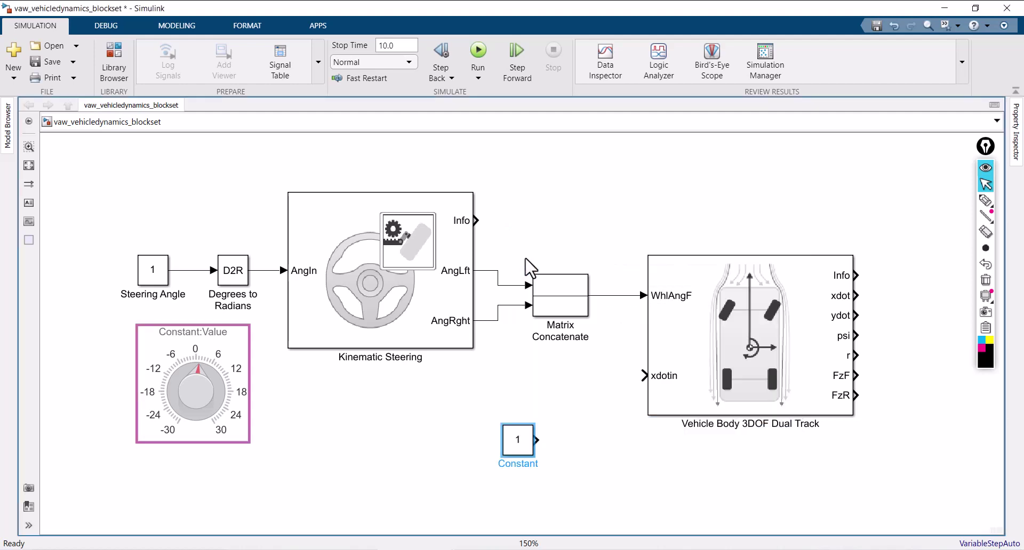
pyautogui.doubleClick(518, 440)
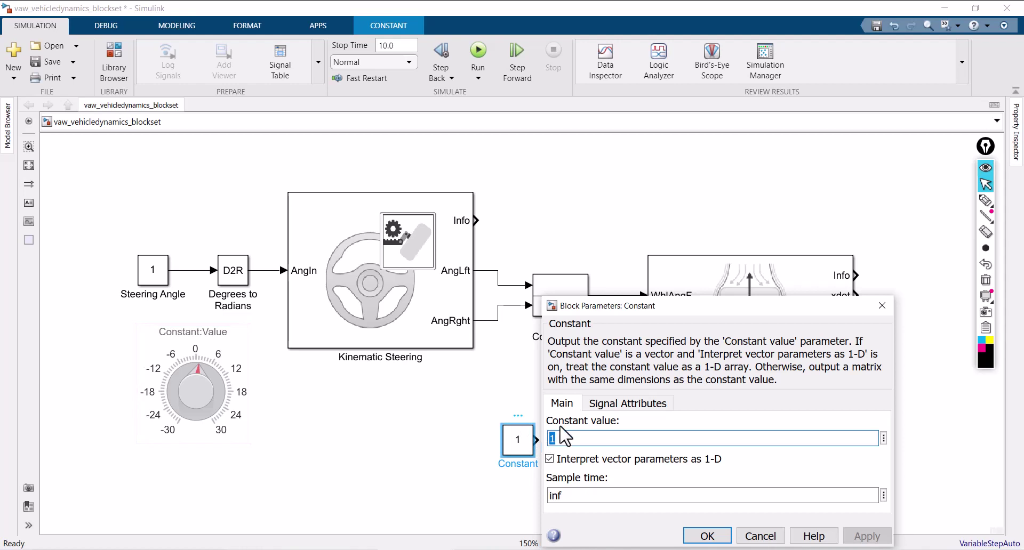
pyautogui.write('8')
pyautogui.click(708, 537)
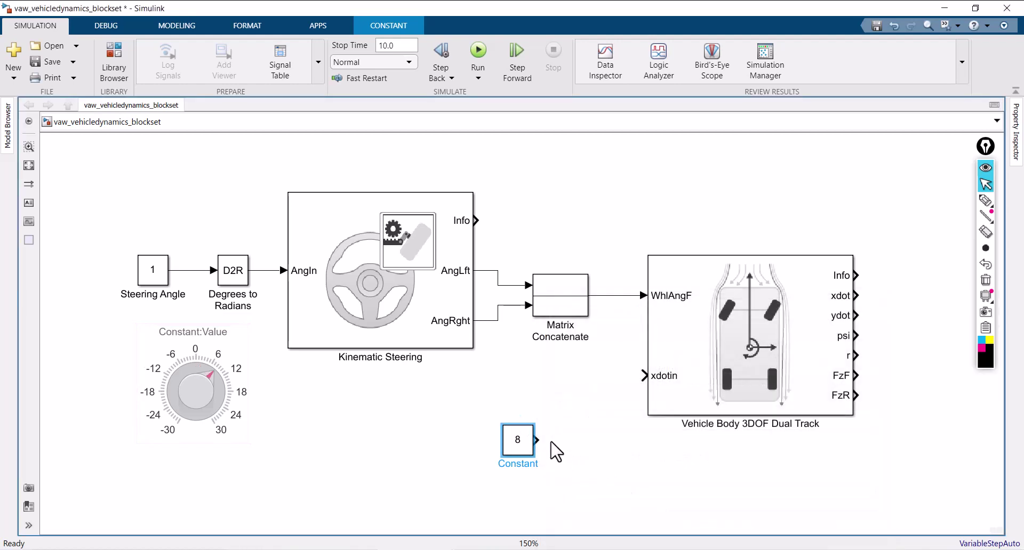
# Connect the Constant 8 block to the xdotin port, and nudge the Constant and vehicle body blocks slightly left.
pyautogui.moveTo(536, 440); pyautogui.dragTo(644, 376)
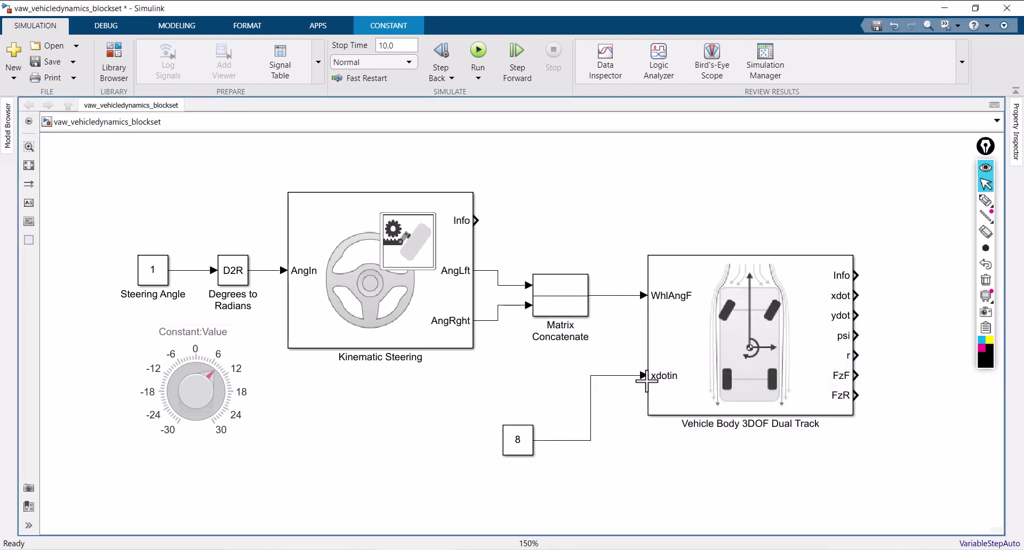
pyautogui.moveTo(520, 435); pyautogui.dragTo(495, 426)
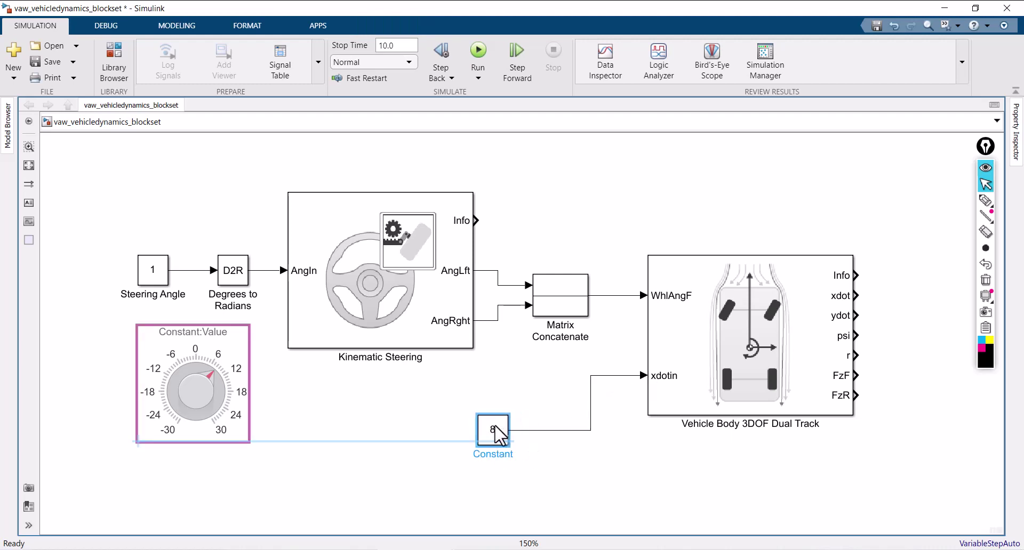
pyautogui.moveTo(688, 347); pyautogui.dragTo(672, 347)
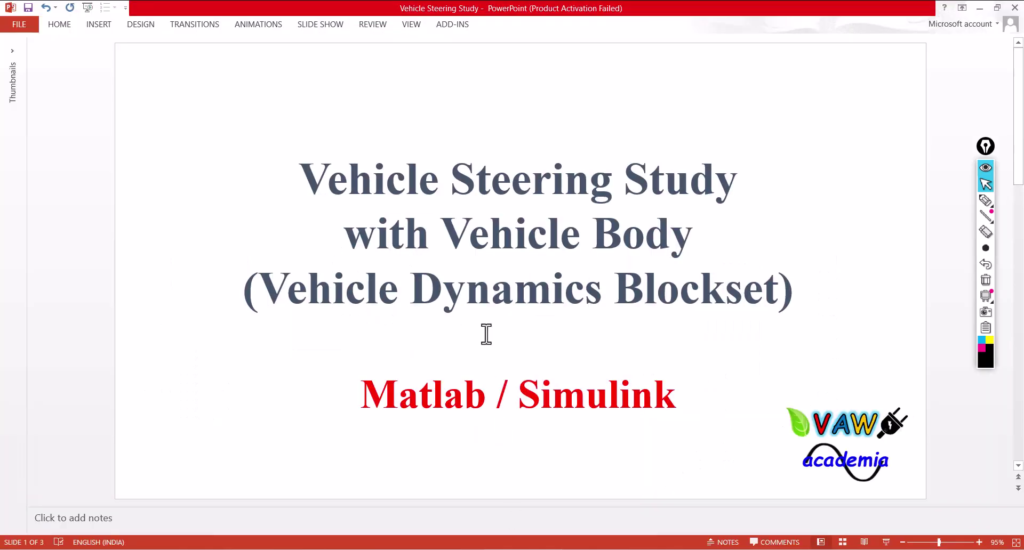
# Review the Output Parameters slide in the Vehicle Steering Study PowerPoint presentation, and return to the Simulink model.
pyautogui.scroll(-1, 486, 334)
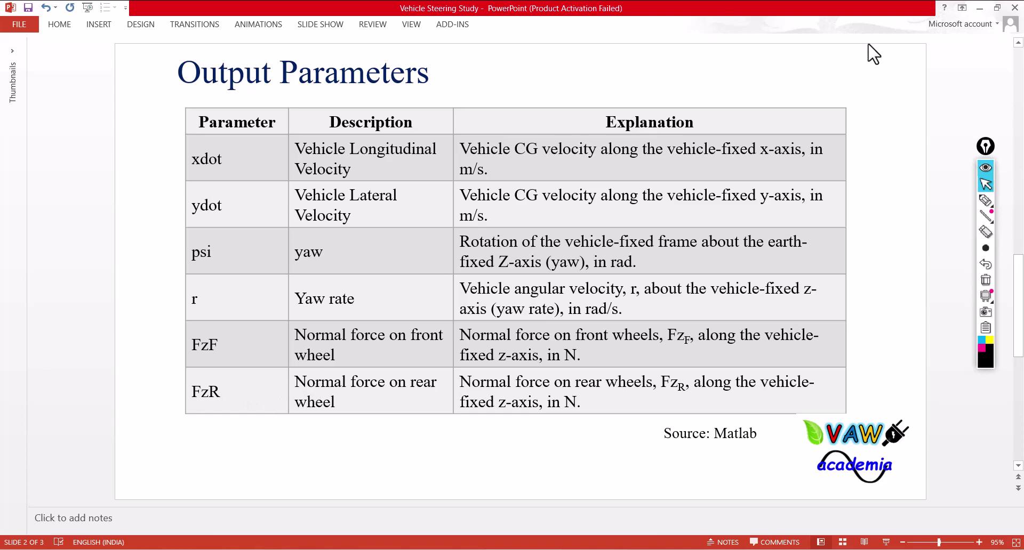
pyautogui.scroll(-1, 820, 113)
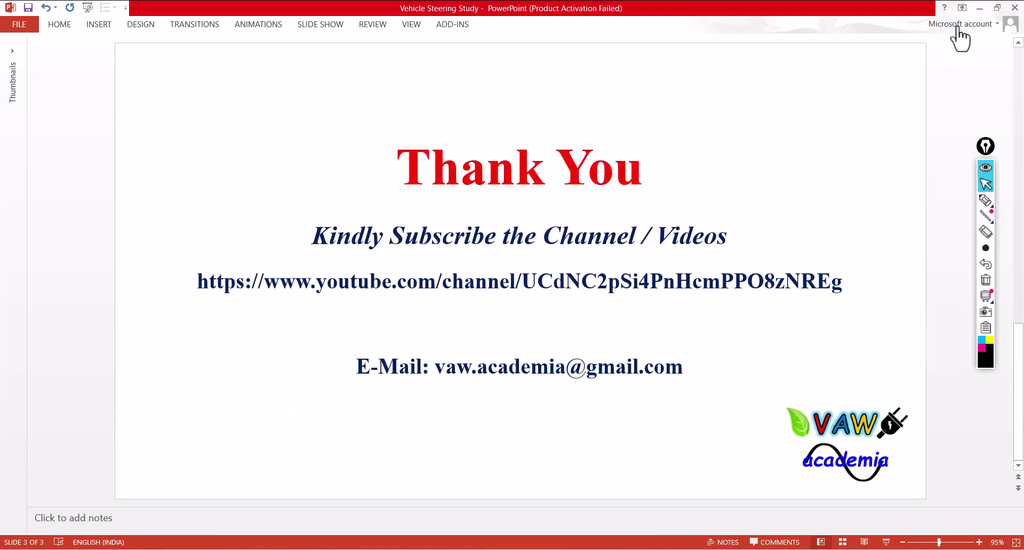
pyautogui.click(980, 7)
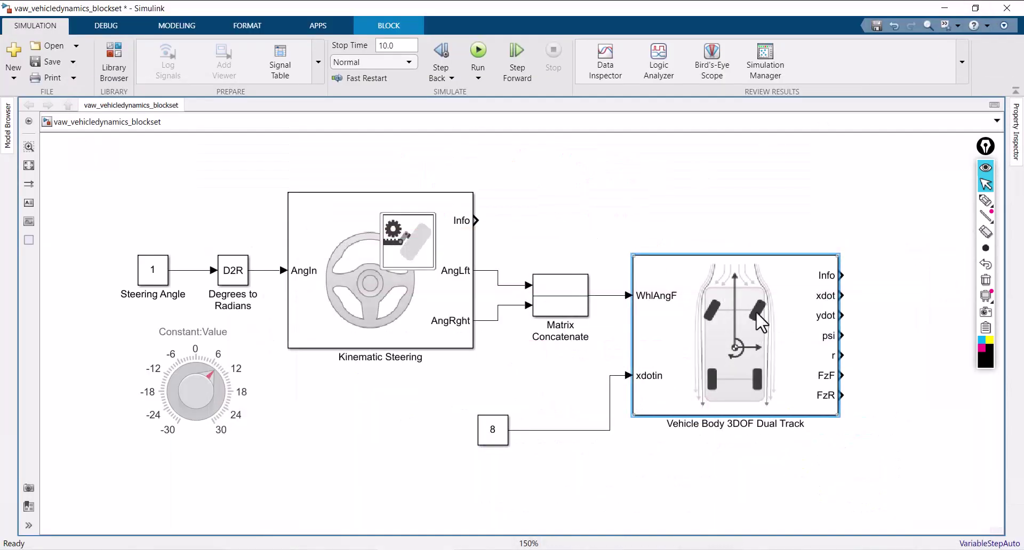
# Circle the front and rear wheel pairs on the vehicle body block with the pen, and sketch an arrow out from each.
pyautogui.click(986, 200)
pyautogui.moveTo(693, 292)
pyautogui.mouseDown()
pyautogui.moveTo(797, 302)
pyautogui.moveTo(762, 301)
pyautogui.mouseUp()
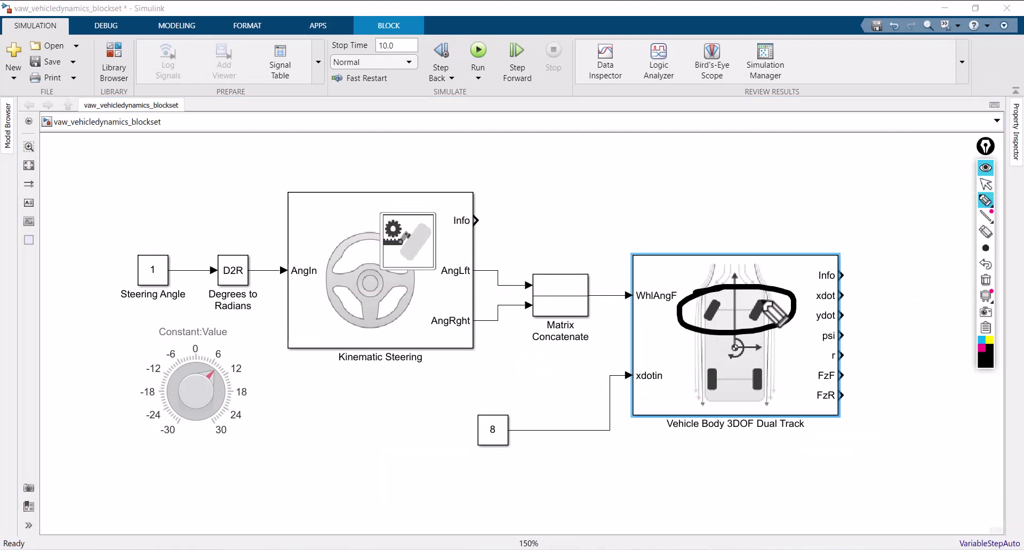
pyautogui.moveTo(709, 370)
pyautogui.mouseDown()
pyautogui.moveTo(795, 394)
pyautogui.moveTo(700, 374)
pyautogui.mouseUp()
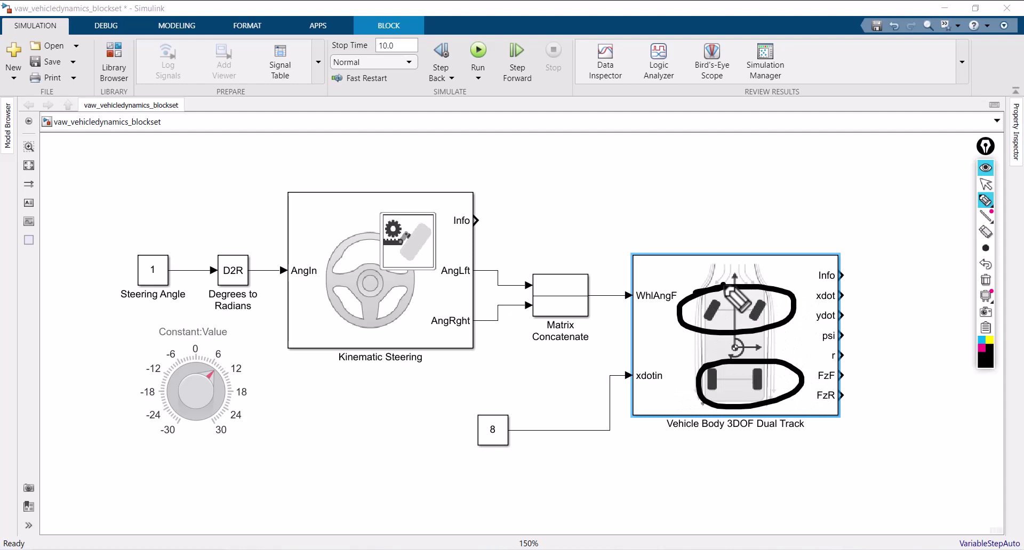
pyautogui.moveTo(724, 286)
pyautogui.mouseDown()
pyautogui.moveTo(701, 224)
pyautogui.moveTo(713, 158)
pyautogui.moveTo(695, 181)
pyautogui.moveTo(755, 173)
pyautogui.mouseUp()
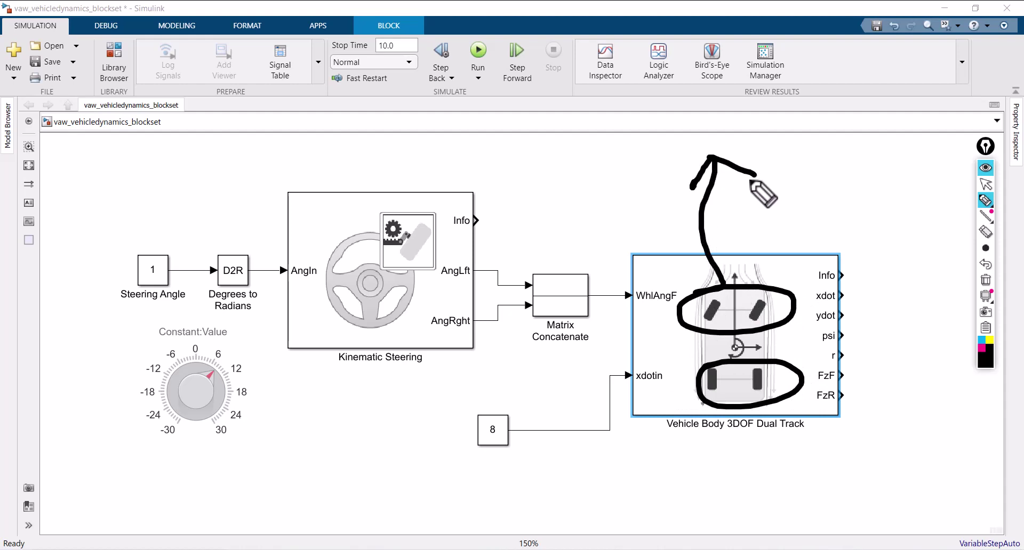
pyautogui.moveTo(732, 418)
pyautogui.mouseDown()
pyautogui.moveTo(759, 432)
pyautogui.moveTo(767, 464)
pyautogui.moveTo(751, 452)
pyautogui.moveTo(784, 444)
pyautogui.mouseUp()
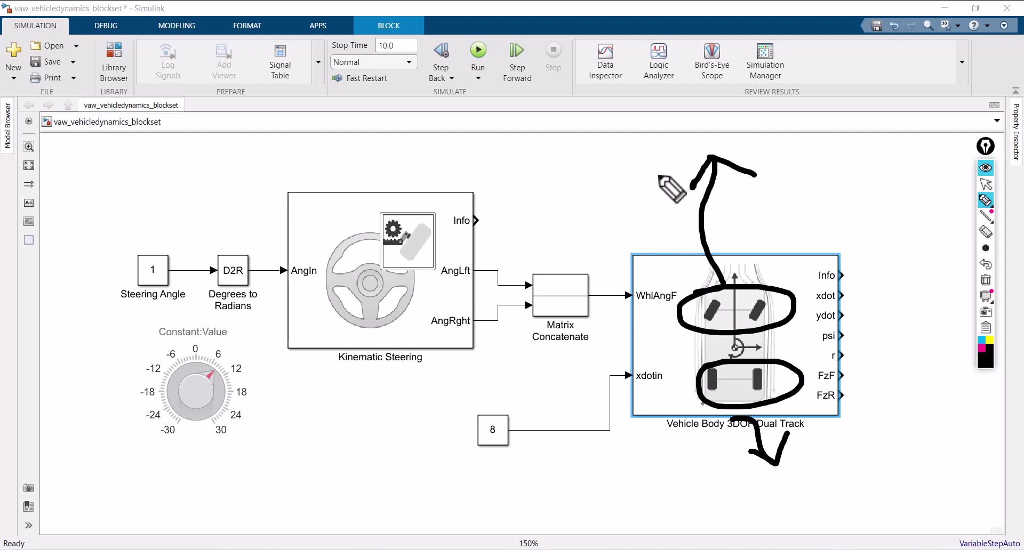
# Write L and R with the pen on either side of both the front and rear wheel arrows.
pyautogui.moveTo(650, 173)
pyautogui.mouseDown()
pyautogui.moveTo(648, 208)
pyautogui.moveTo(679, 205)
pyautogui.mouseUp()
pyautogui.moveTo(796, 185); pyautogui.dragTo(800, 224)
pyautogui.moveTo(797, 187)
pyautogui.mouseDown()
pyautogui.moveTo(802, 227)
pyautogui.moveTo(809, 185)
pyautogui.moveTo(837, 208)
pyautogui.mouseUp()
pyautogui.moveTo(647, 387)
pyautogui.mouseDown()
pyautogui.moveTo(645, 417)
pyautogui.moveTo(667, 411)
pyautogui.mouseUp()
pyautogui.moveTo(815, 364); pyautogui.dragTo(814, 394)
pyautogui.moveTo(815, 364); pyautogui.dragTo(853, 387)
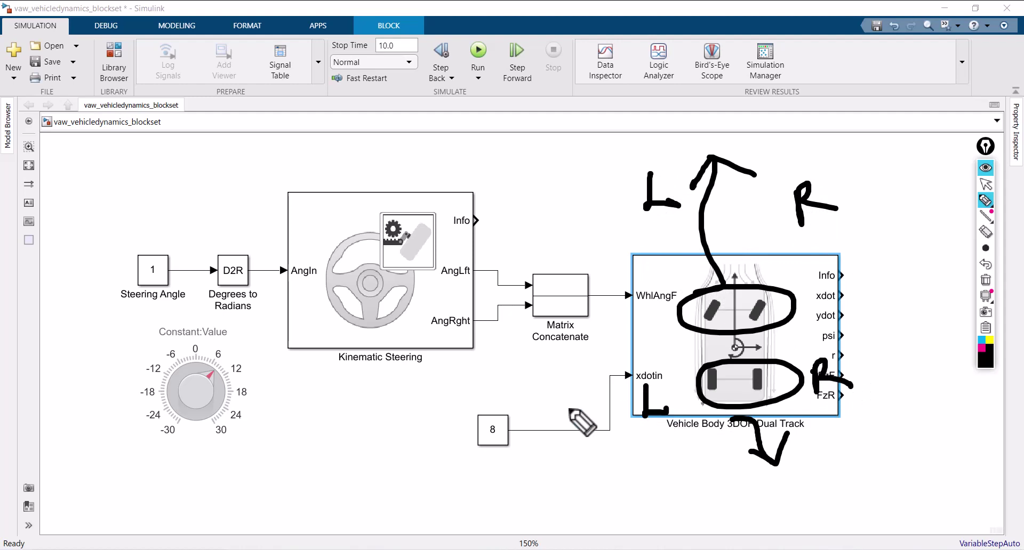
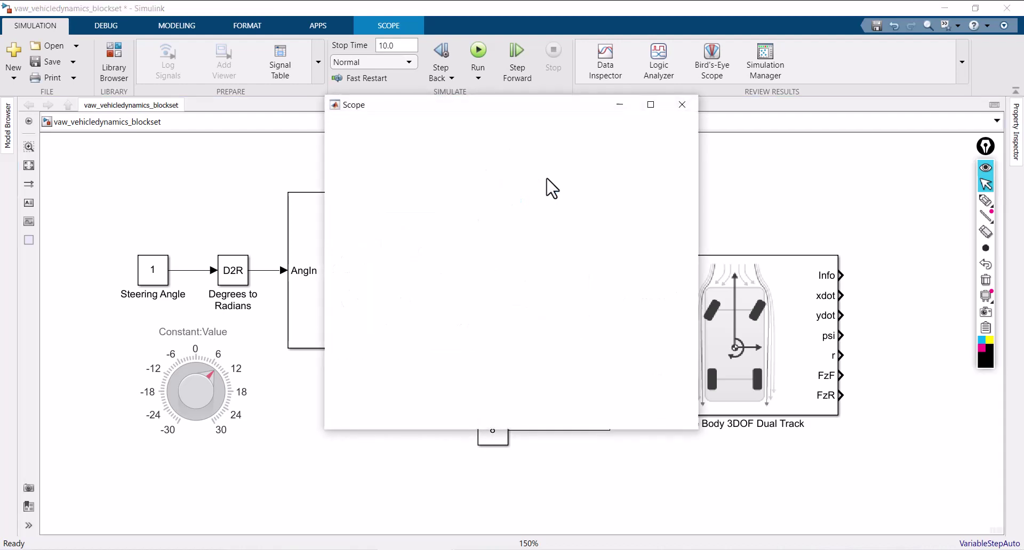
# Set the Scope's number of input ports to 6 in its configuration properties, and close the Scope window.
pyautogui.click(387, 123)
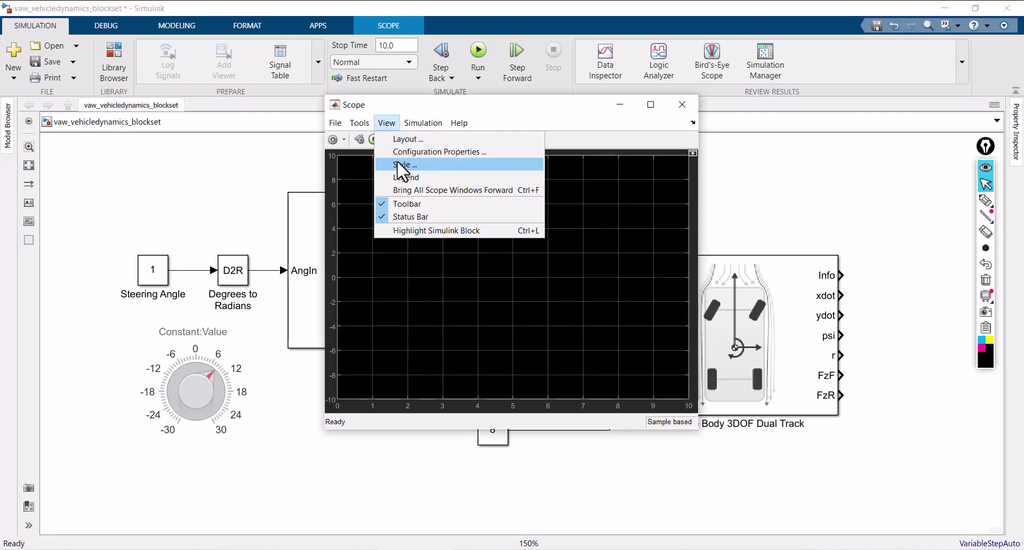
pyautogui.click(401, 149)
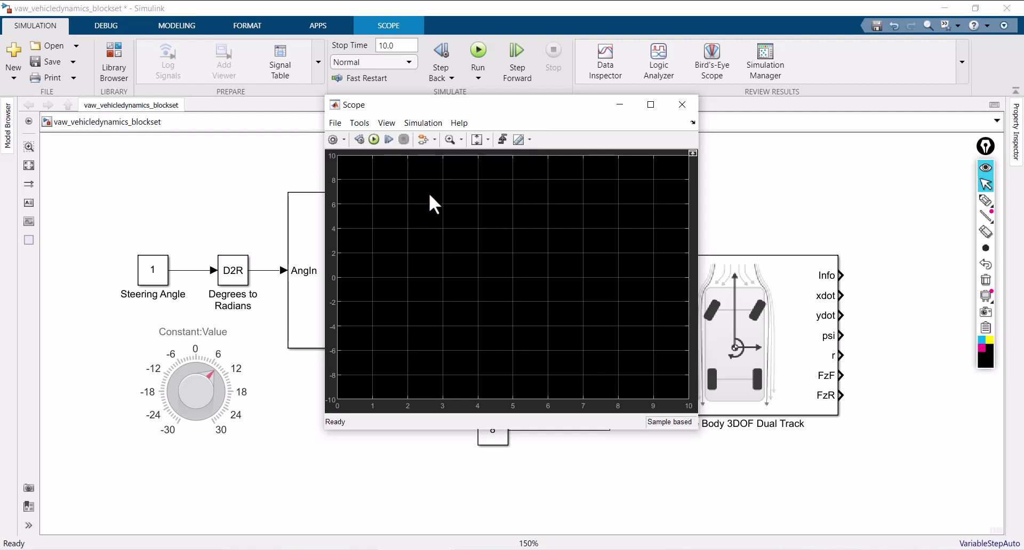
pyautogui.doubleClick(482, 251)
pyautogui.write('6')
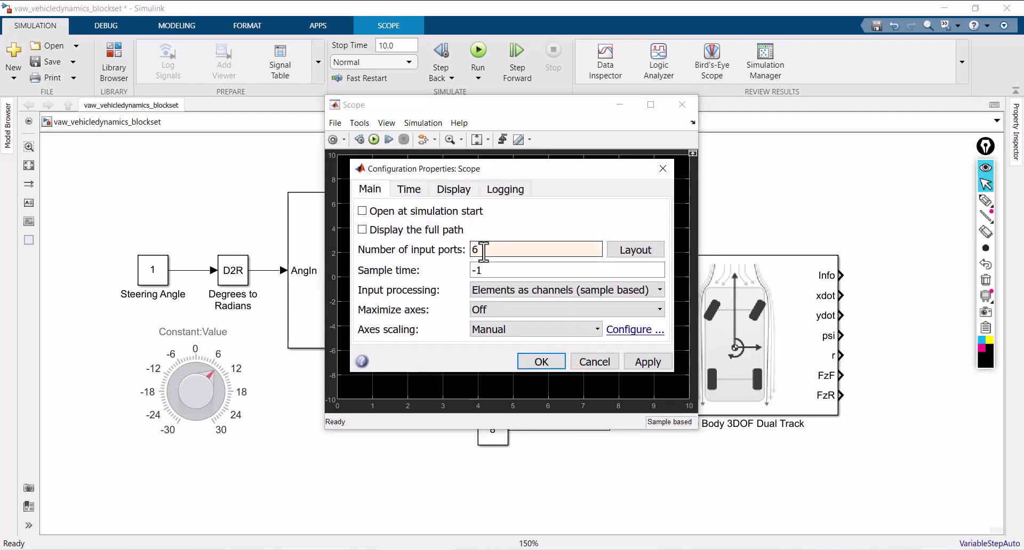
pyautogui.click(643, 362)
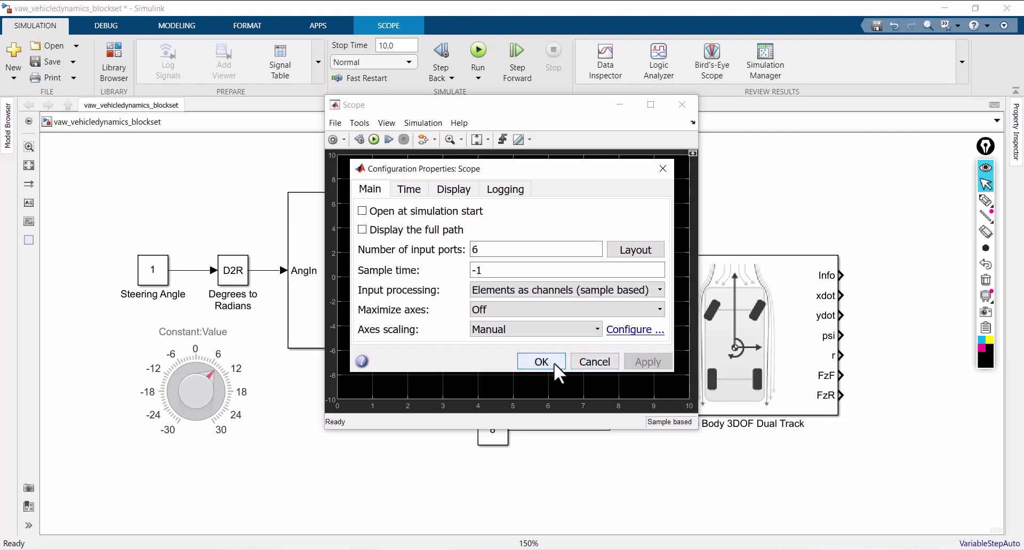
pyautogui.click(554, 363)
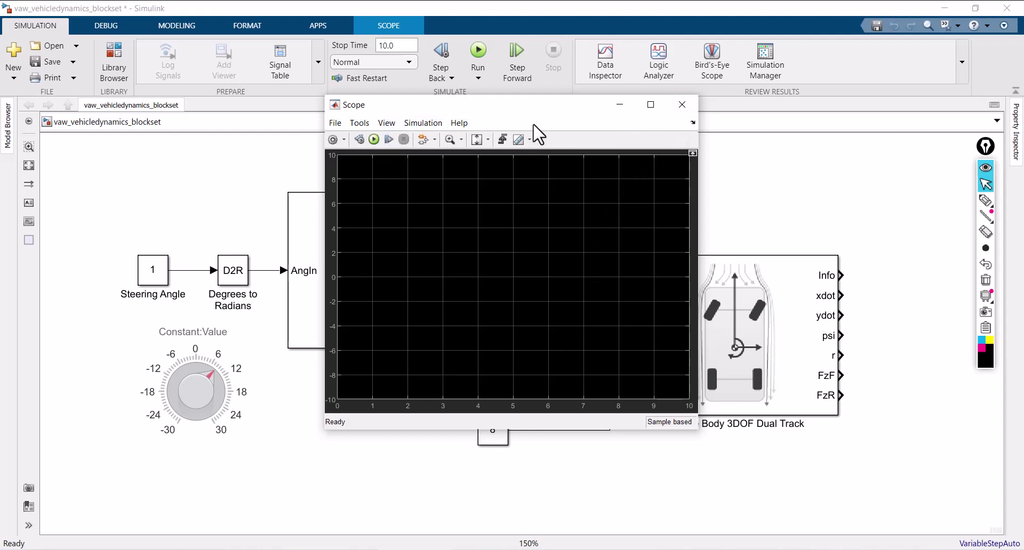
pyautogui.click(682, 105)
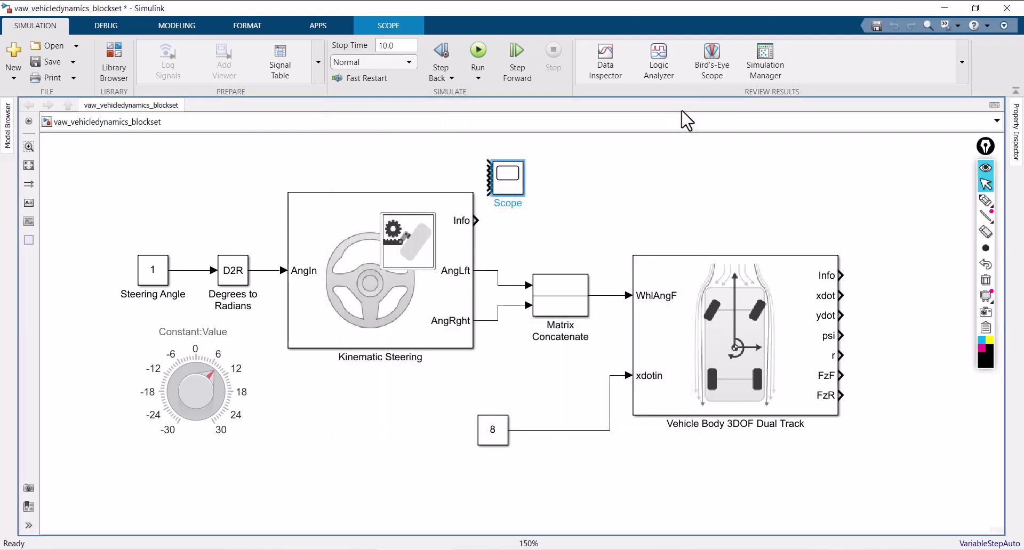
# Move and enlarge the Scope beside the vehicle body block, and connect its inputs to xdot, ydot, psi, r, FzF and FzR.
pyautogui.moveTo(524, 195); pyautogui.dragTo(928, 396)
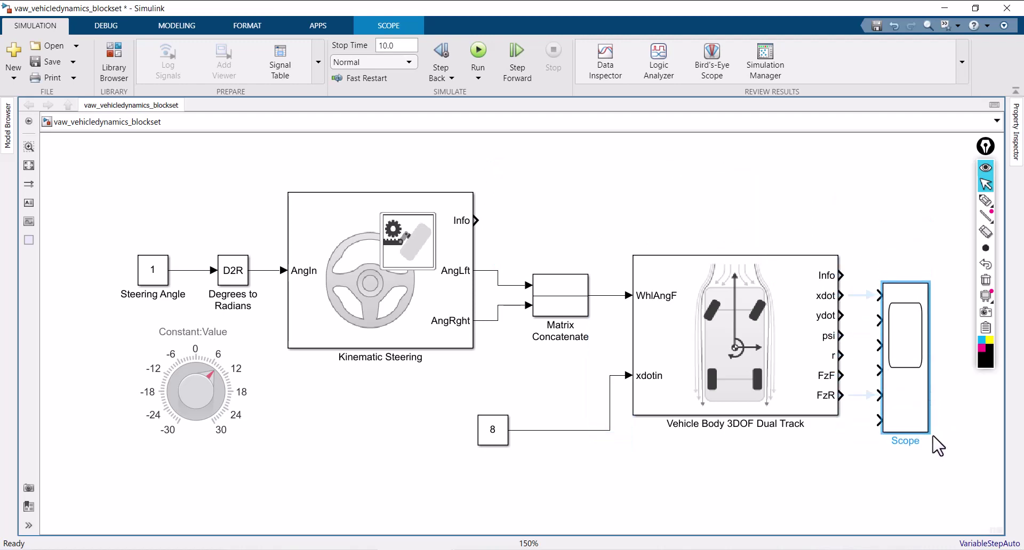
pyautogui.moveTo(929, 433); pyautogui.dragTo(922, 396)
pyautogui.click(860, 299)
pyautogui.click(861, 317)
pyautogui.click(861, 337)
pyautogui.click(860, 356)
pyautogui.click(860, 376)
pyautogui.click(860, 395)
# In the Scope's style settings, choose a white figure color, white axes background and black axes foreground.
pyautogui.doubleClick(923, 370)
pyautogui.click(386, 123)
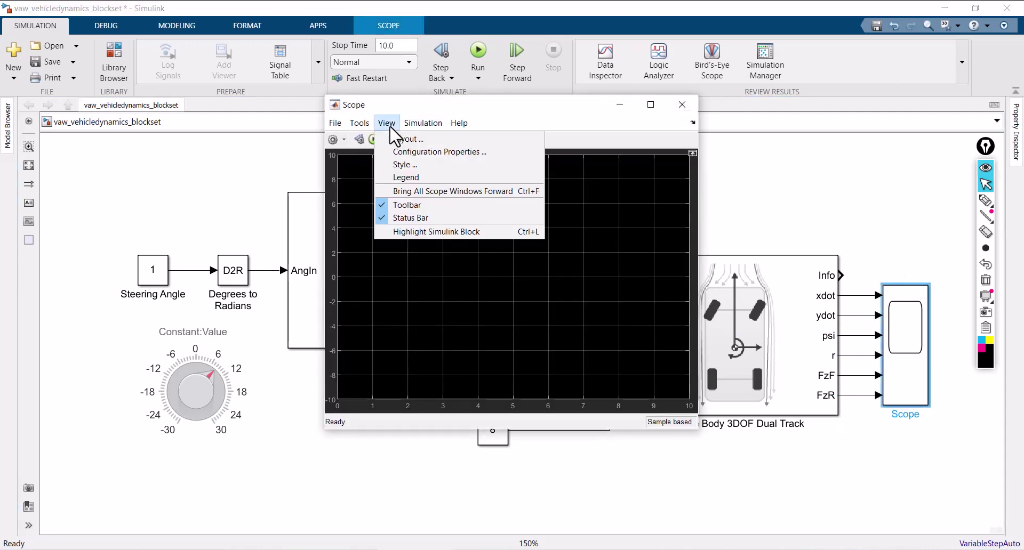
pyautogui.click(410, 165)
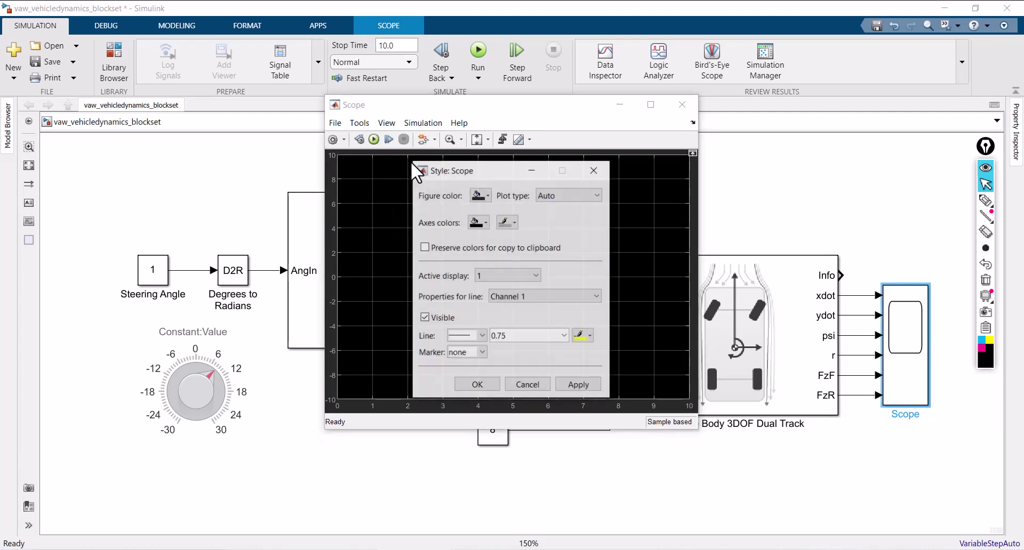
pyautogui.click(486, 195)
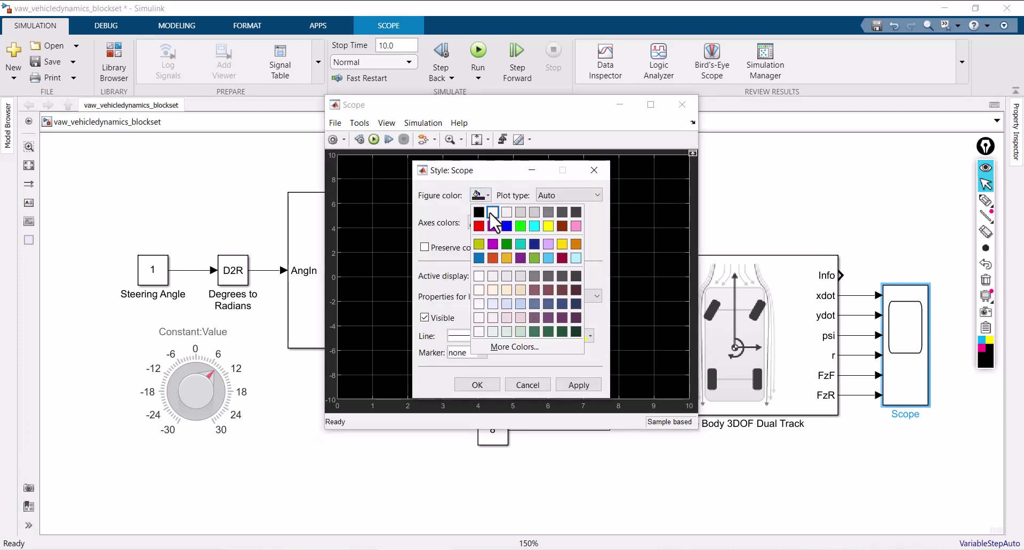
pyautogui.click(489, 213)
pyautogui.click(488, 224)
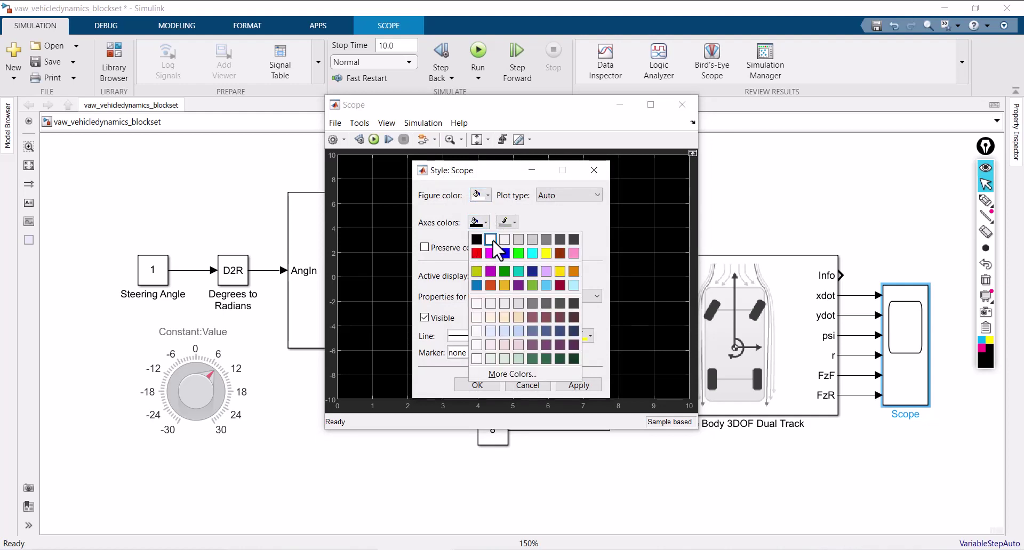
pyautogui.click(491, 239)
pyautogui.click(516, 223)
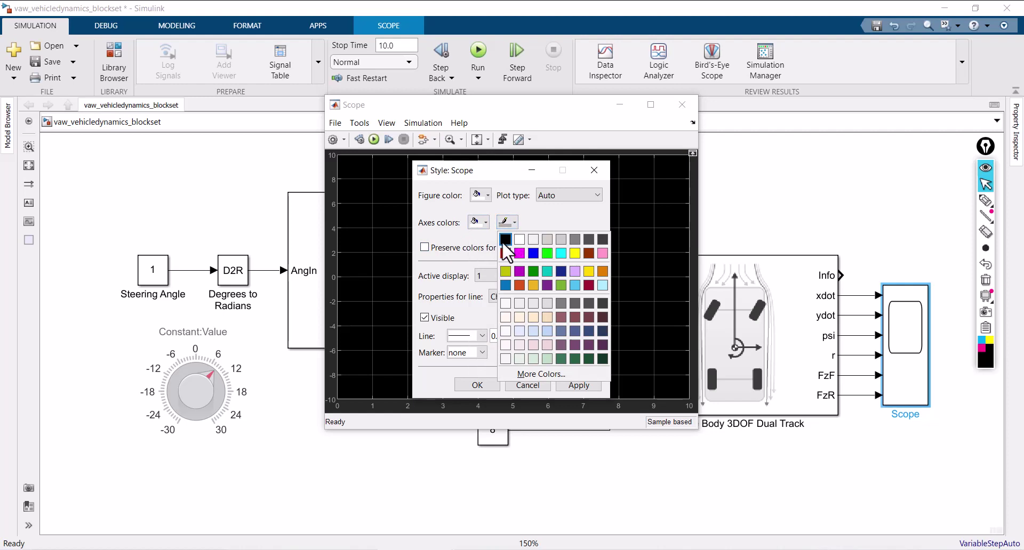
pyautogui.click(505, 240)
# Style the Scope's Channel 1 line with width 2.0 and black color, and apply it.
pyautogui.click(584, 296)
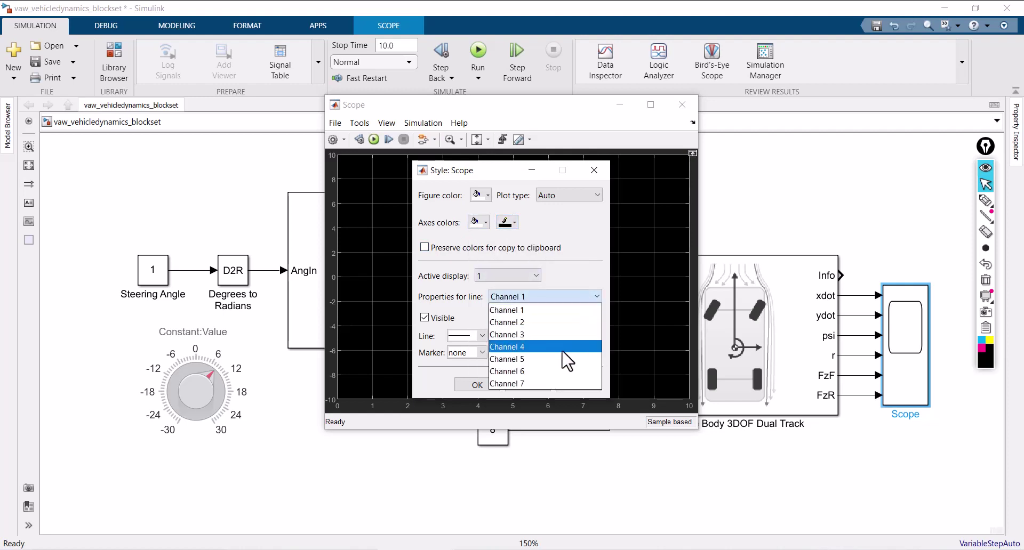
pyautogui.click(541, 310)
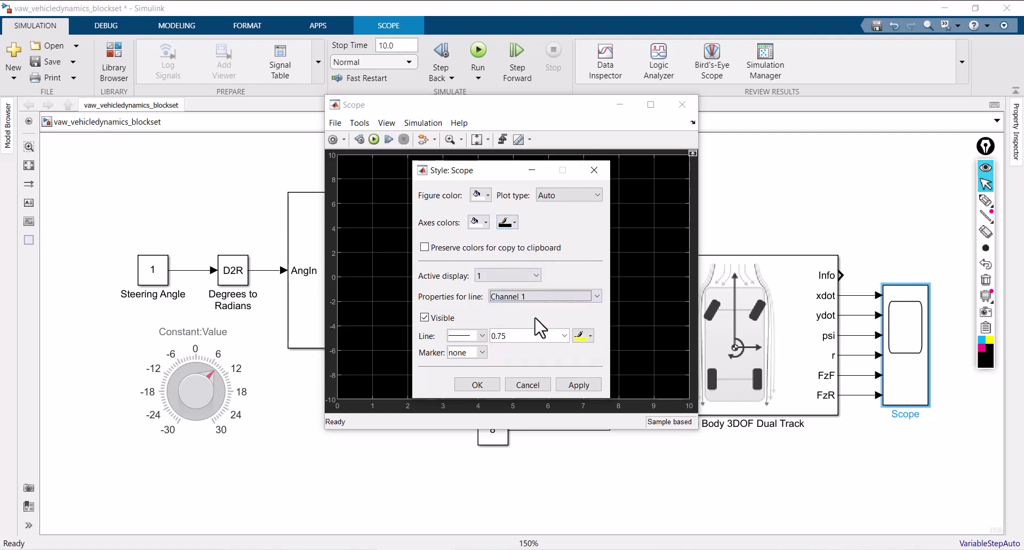
pyautogui.click(564, 336)
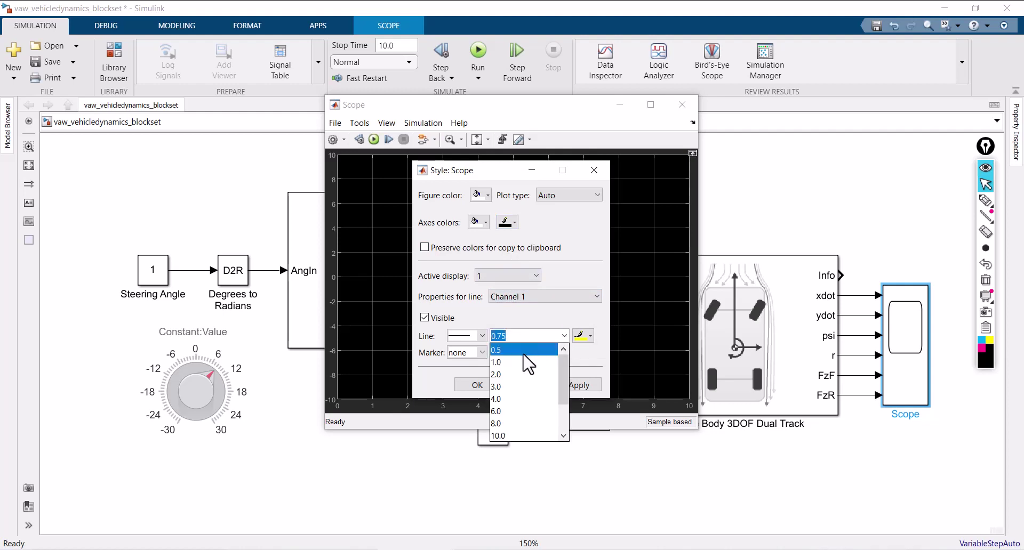
pyautogui.click(525, 320)
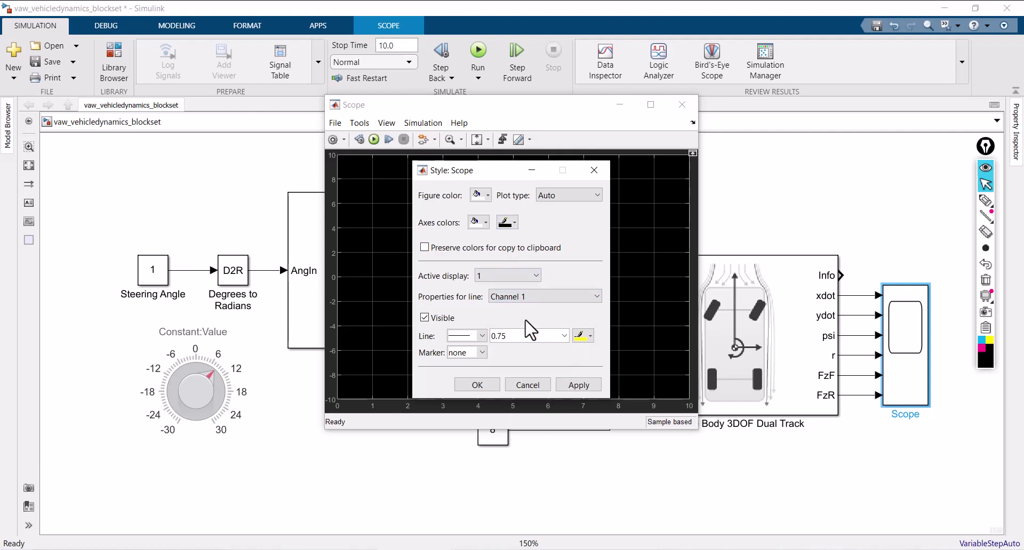
pyautogui.click(564, 336)
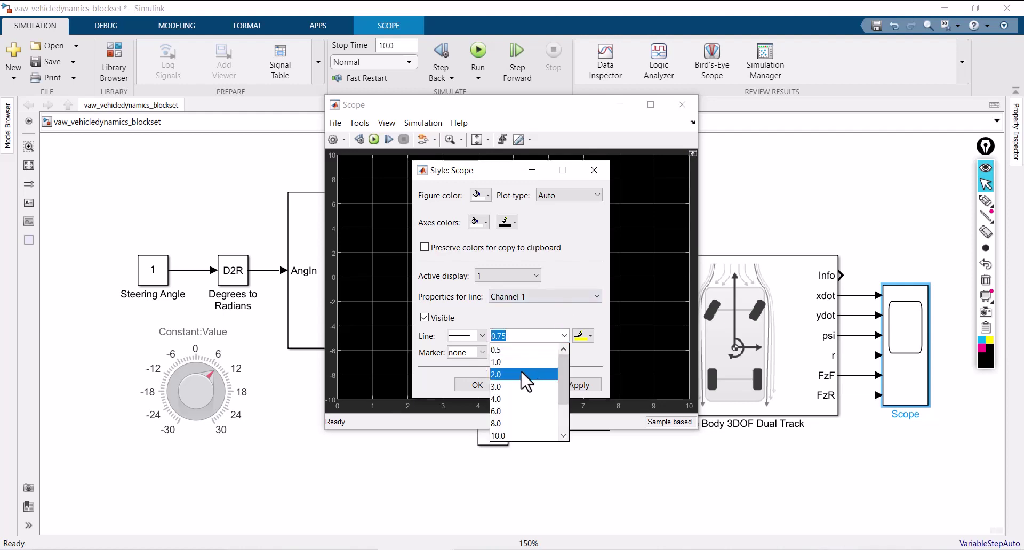
pyautogui.click(523, 375)
pyautogui.click(587, 338)
pyautogui.click(591, 358)
pyautogui.click(580, 385)
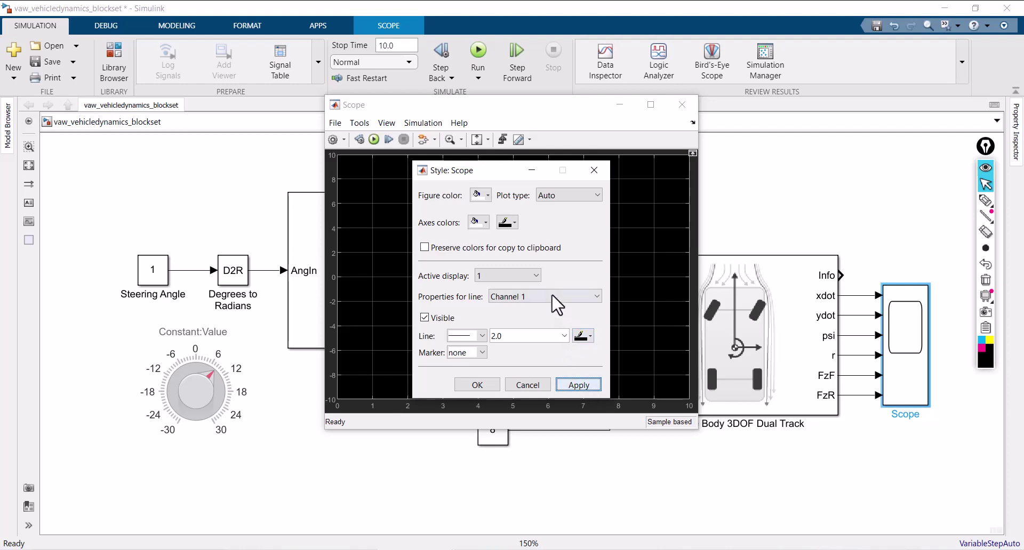
# Style the Scope's Channel 2 line with width 2.0 and blue color, and apply it.
pyautogui.click(552, 296)
pyautogui.click(544, 322)
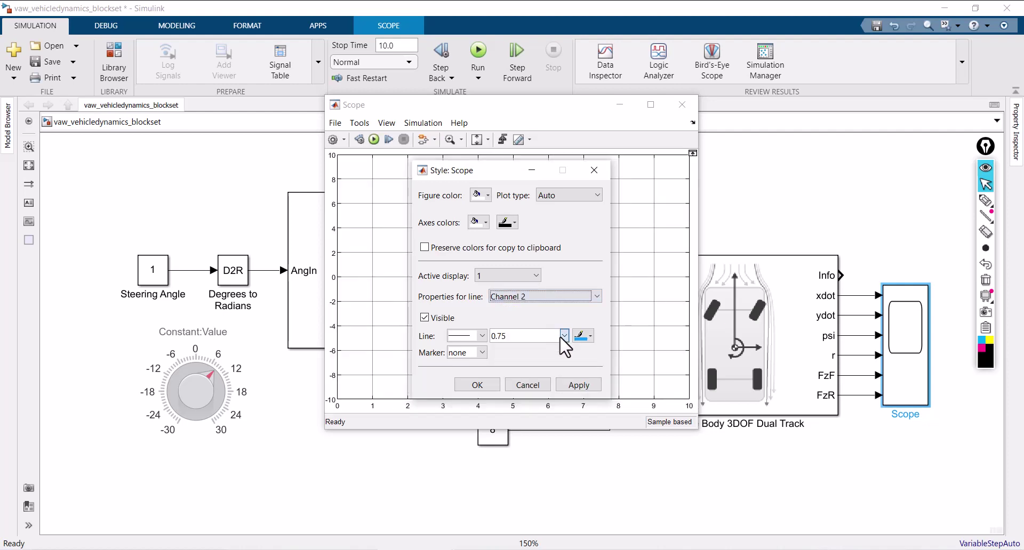
pyautogui.click(564, 336)
pyautogui.click(522, 374)
pyautogui.click(584, 336)
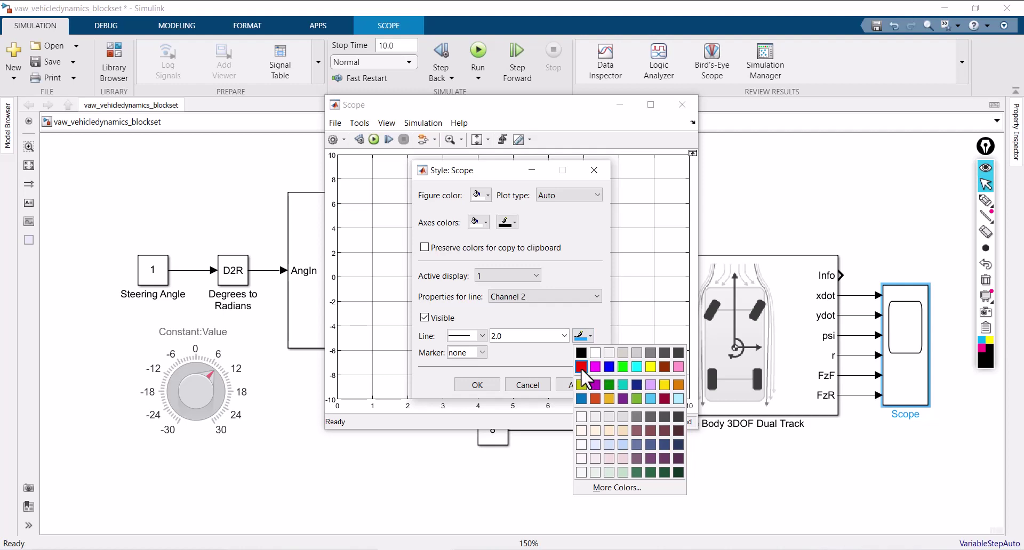
pyautogui.click(581, 368)
pyautogui.click(579, 385)
pyautogui.click(584, 337)
pyautogui.click(600, 353)
pyautogui.click(579, 386)
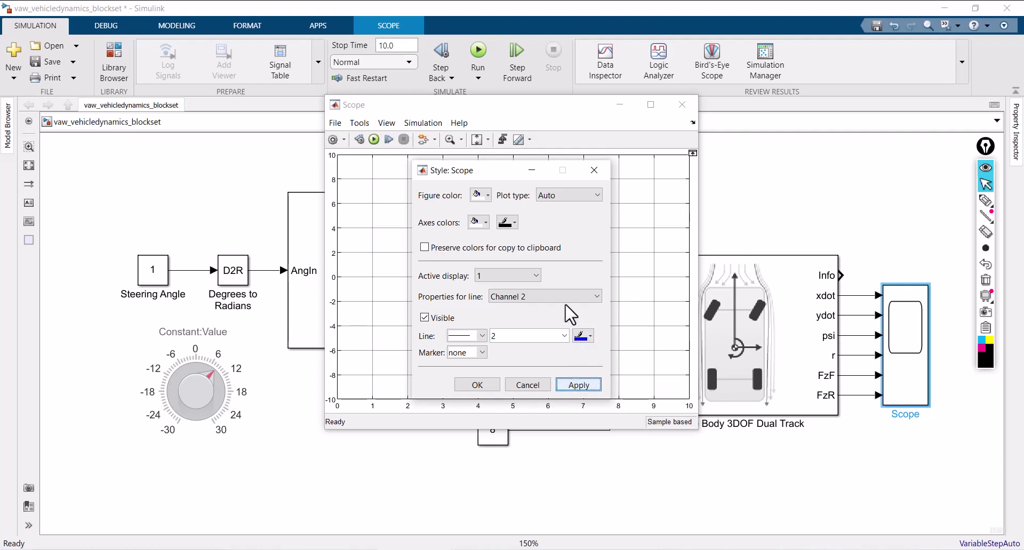
# Style the Scope's Channel 3 line with width 2.0 and red color, and apply it.
pyautogui.click(565, 297)
pyautogui.click(539, 331)
pyautogui.click(564, 336)
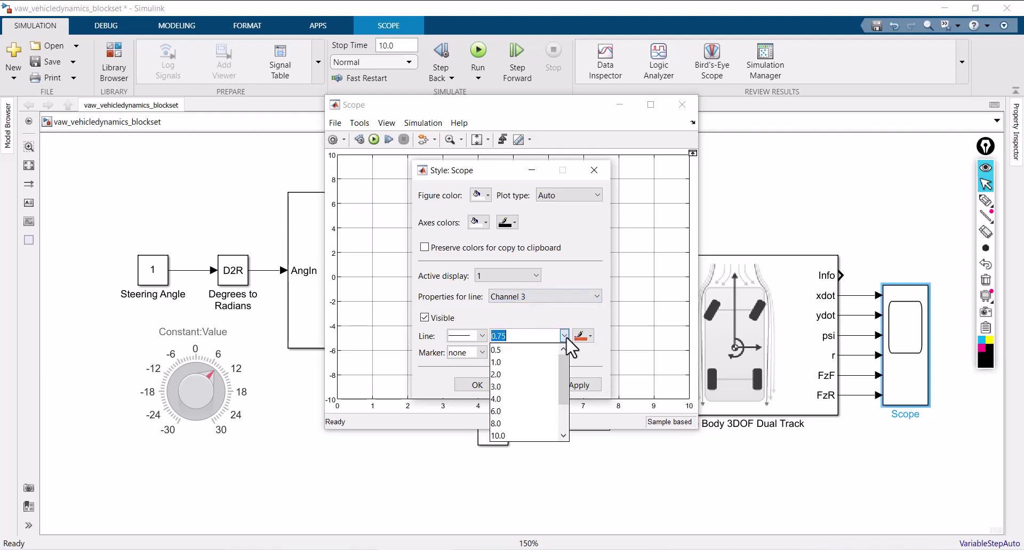
pyautogui.click(531, 384)
pyautogui.click(584, 336)
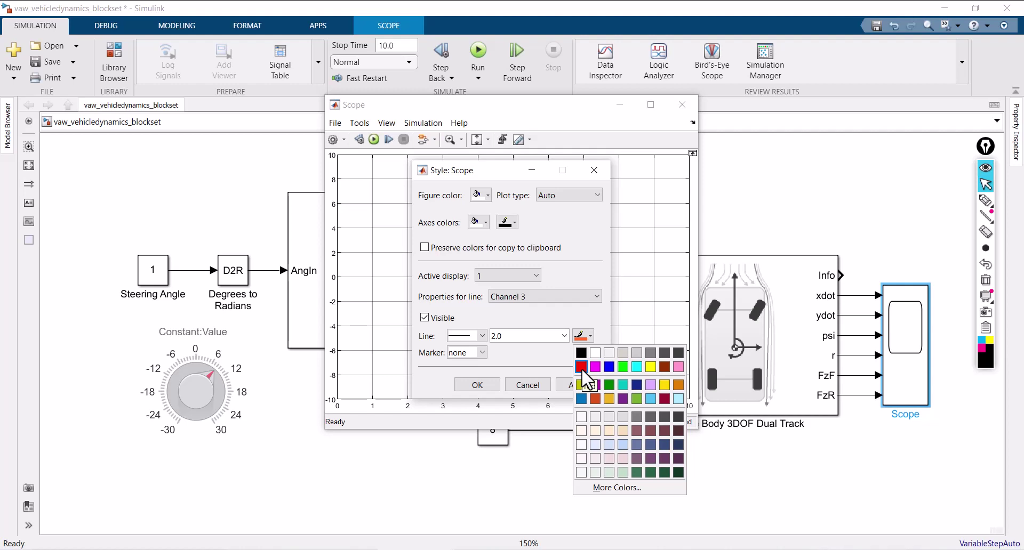
pyautogui.click(582, 367)
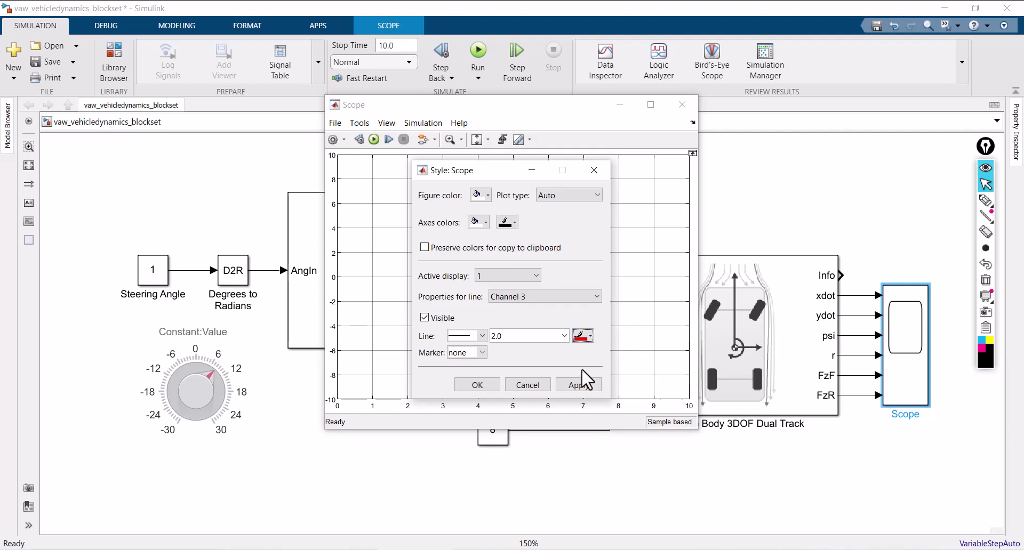
pyautogui.click(582, 385)
# Style the Scope's Channel 4 line with width 2.0 and blue color, and apply it.
pyautogui.click(581, 298)
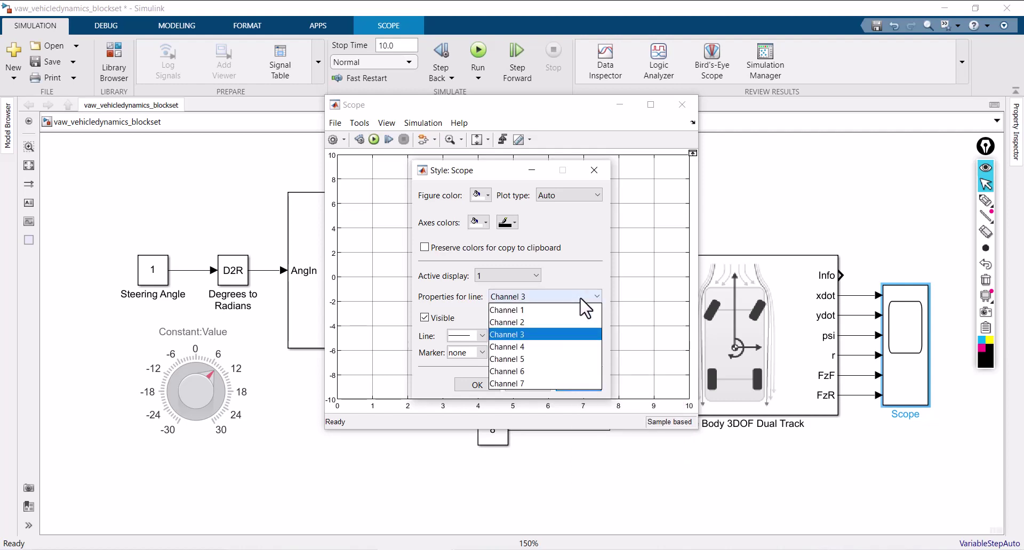
pyautogui.click(563, 345)
pyautogui.click(565, 336)
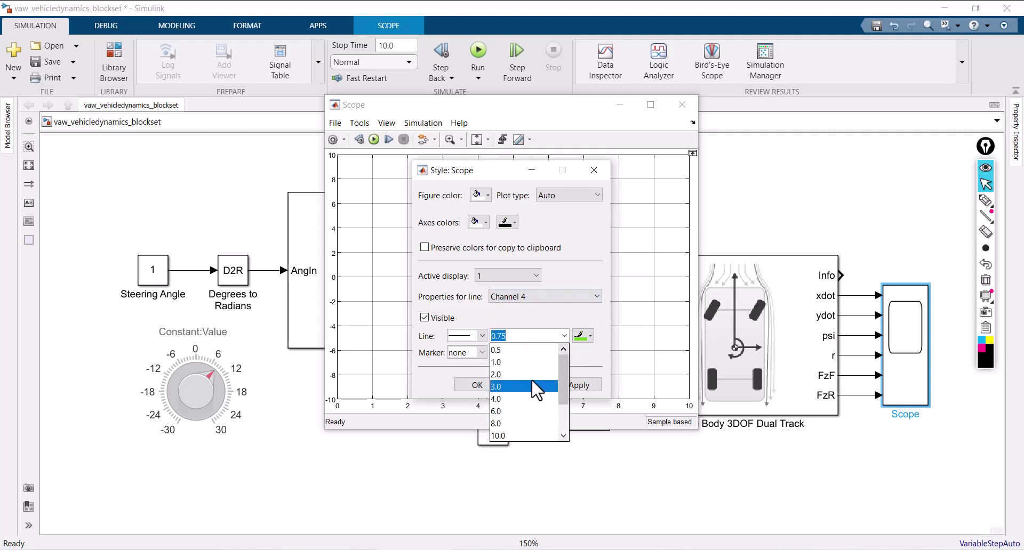
pyautogui.click(531, 376)
pyautogui.click(584, 336)
pyautogui.click(608, 367)
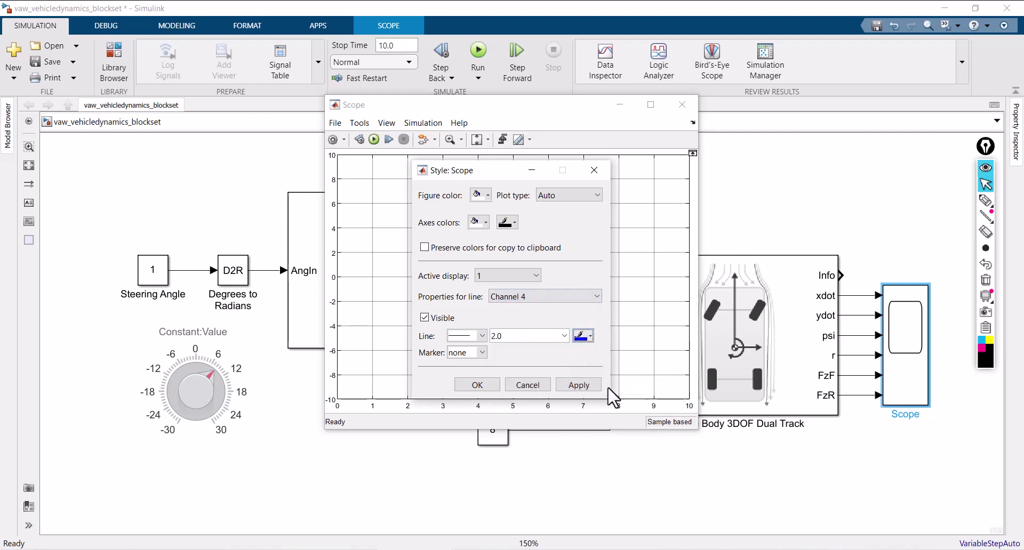
pyautogui.click(580, 384)
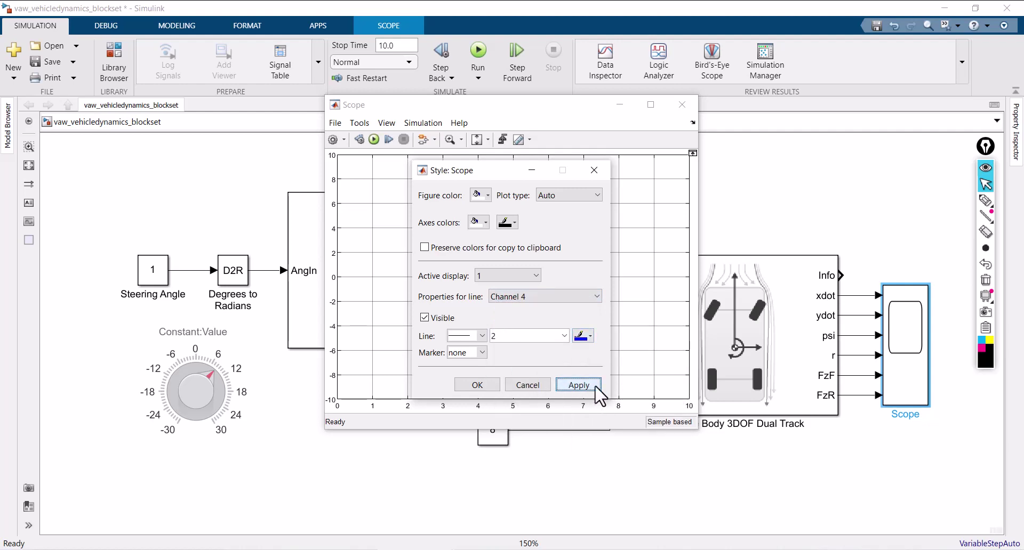
# Style the Scope's Channel 5 line with width 2.0 and black color, and apply it.
pyautogui.click(545, 297)
pyautogui.click(531, 358)
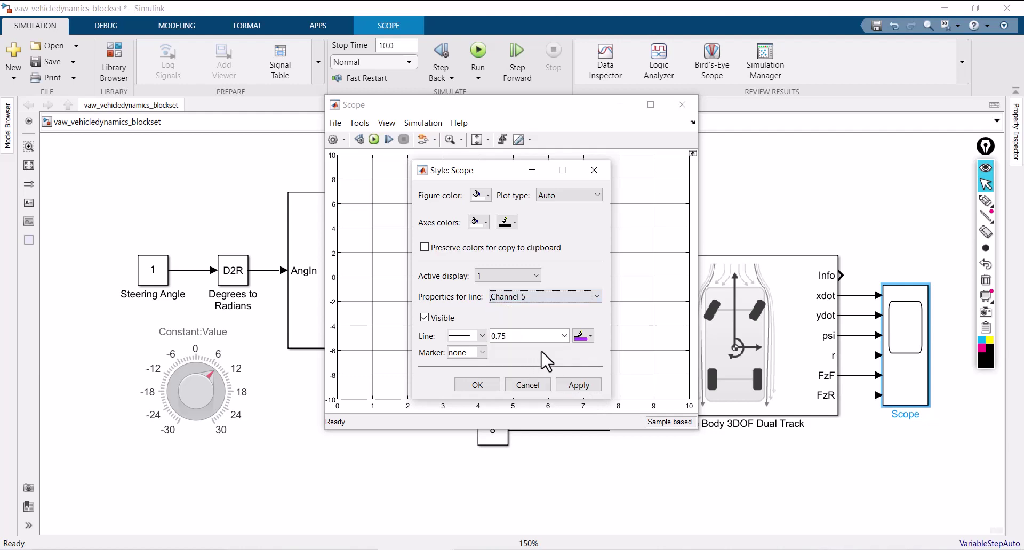
pyautogui.click(564, 336)
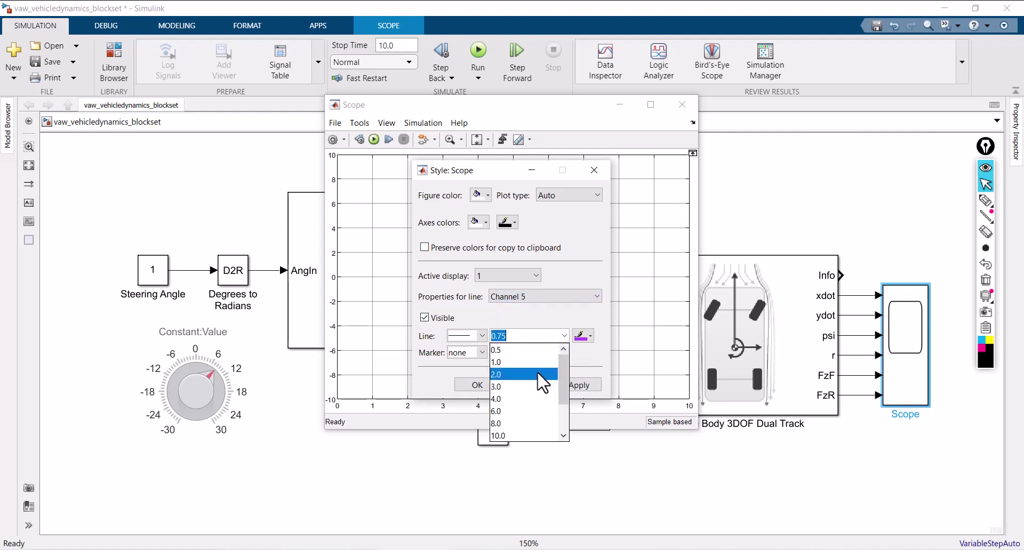
pyautogui.click(543, 375)
pyautogui.click(583, 337)
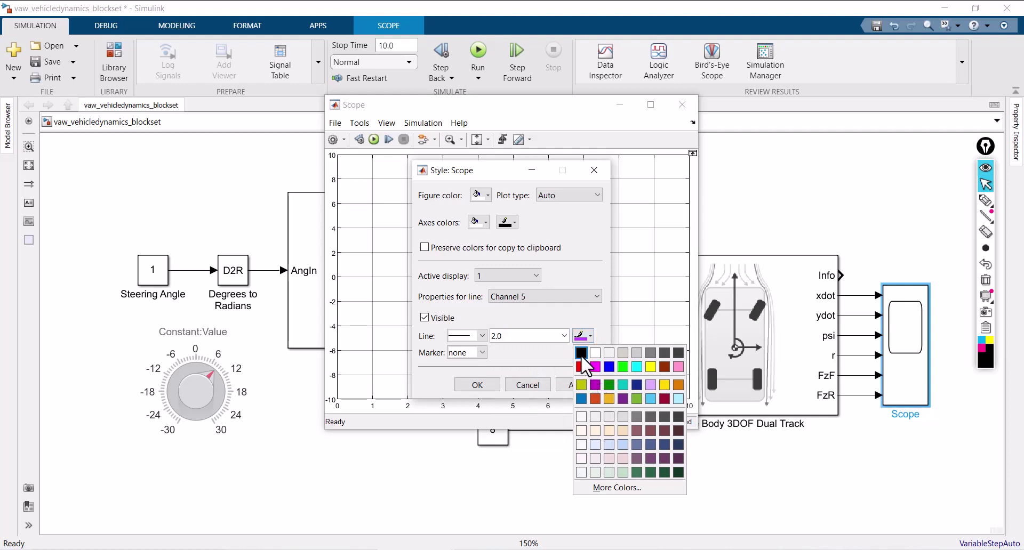
pyautogui.click(581, 353)
pyautogui.click(580, 385)
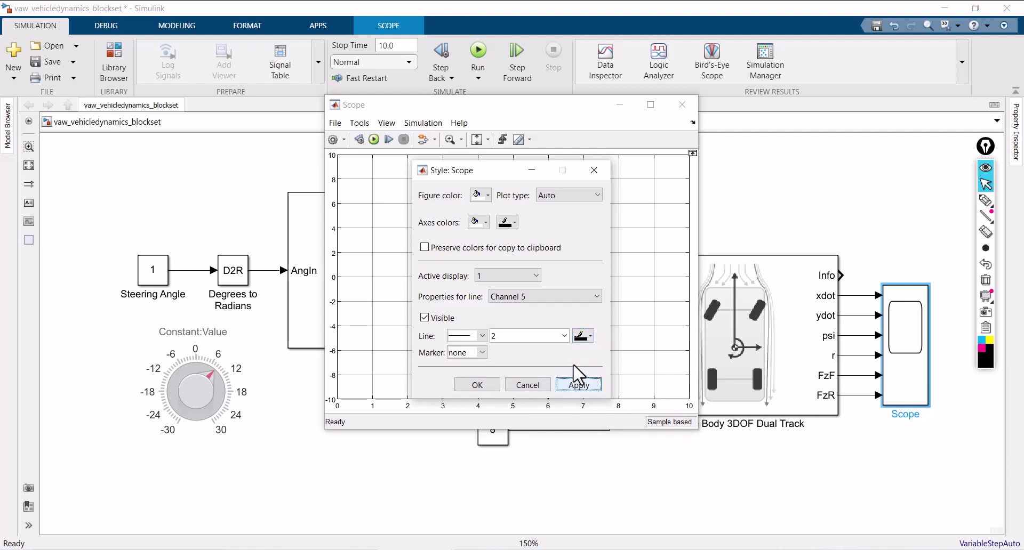
# Style the Scope's Channel 6 line with width 2.0 and black color, and apply it.
pyautogui.click(563, 299)
pyautogui.click(540, 365)
pyautogui.click(564, 336)
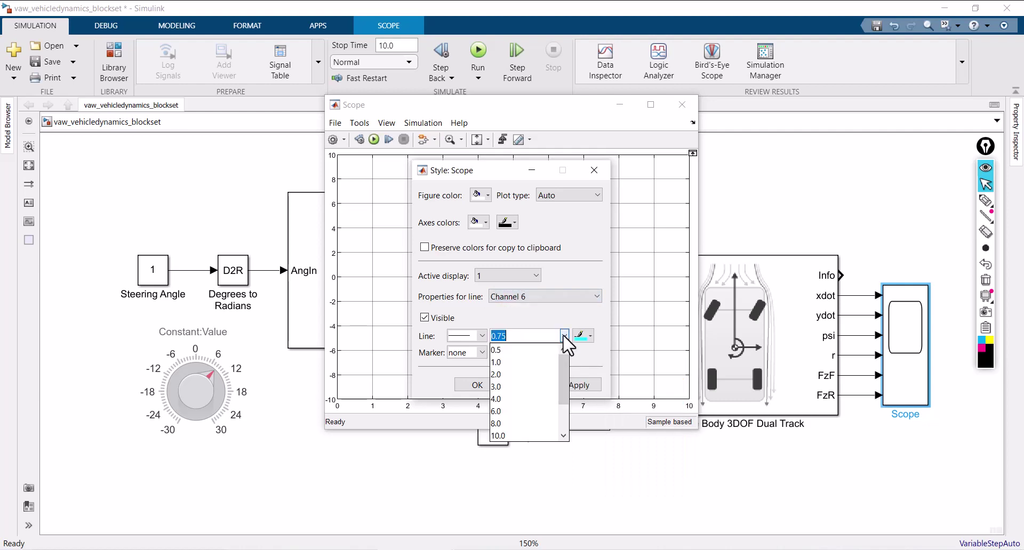
pyautogui.click(523, 375)
pyautogui.click(584, 337)
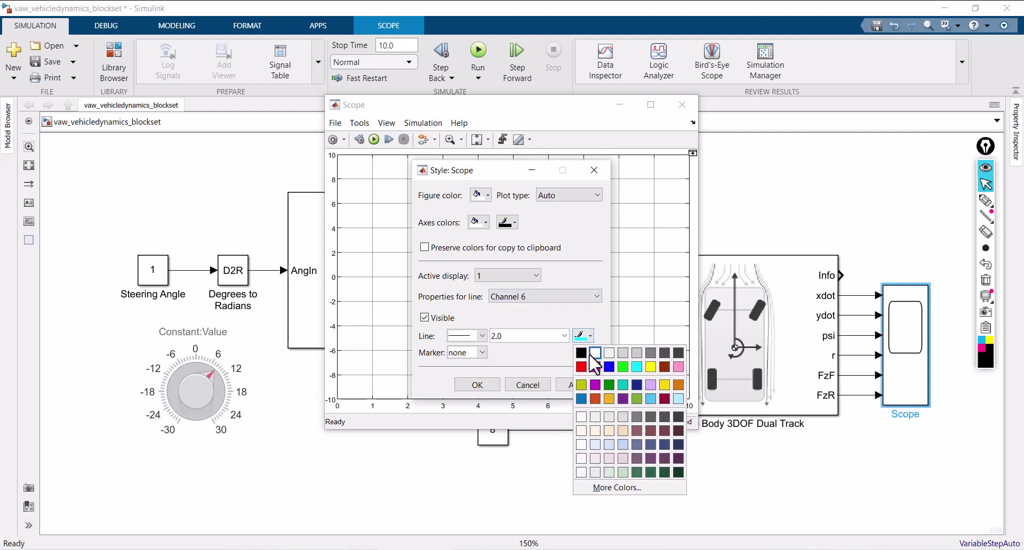
pyautogui.click(581, 353)
pyautogui.click(578, 385)
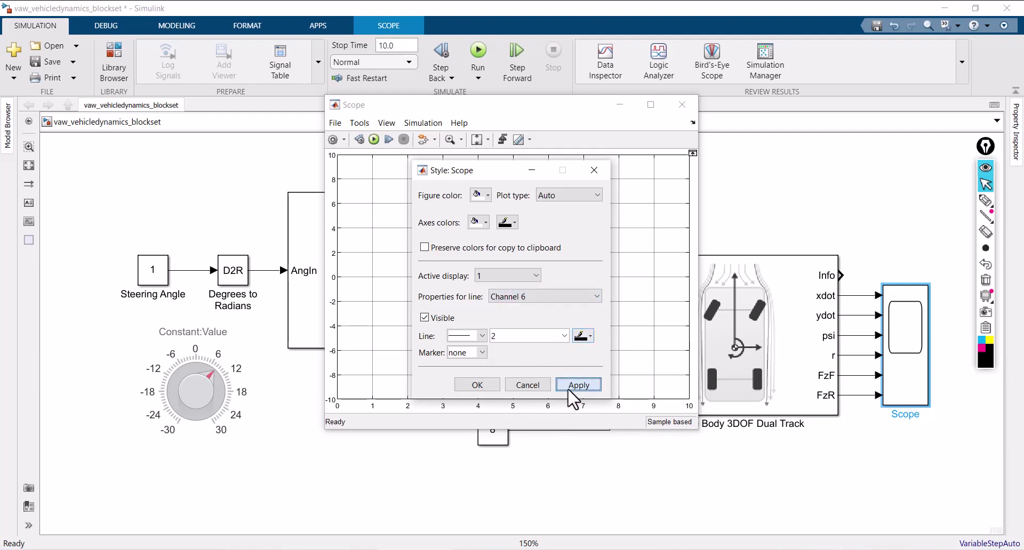
# Confirm the Scope's line style settings and close the Scope window to return to the model.
pyautogui.click(487, 383)
pyautogui.click(682, 105)
pyautogui.click(985, 201)
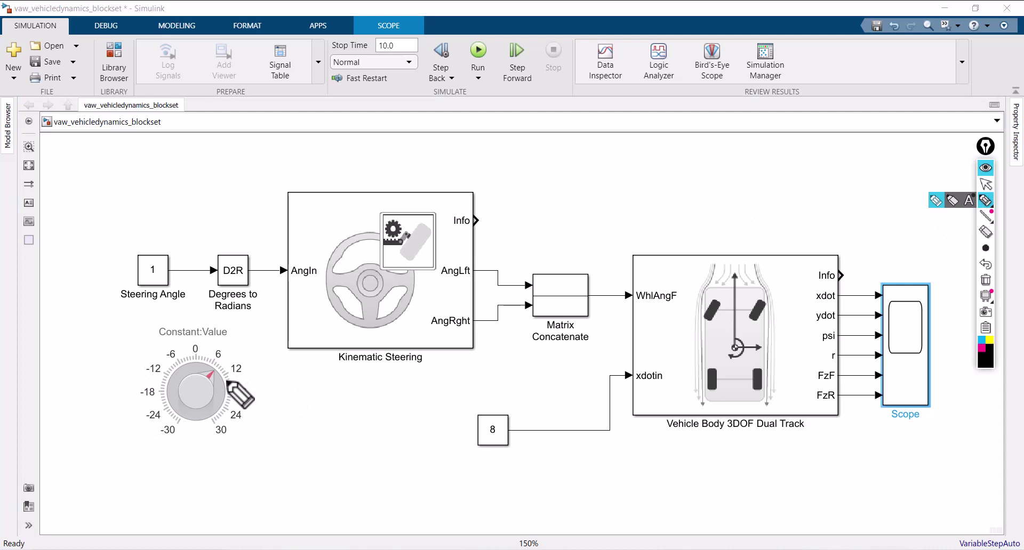
pyautogui.click(986, 184)
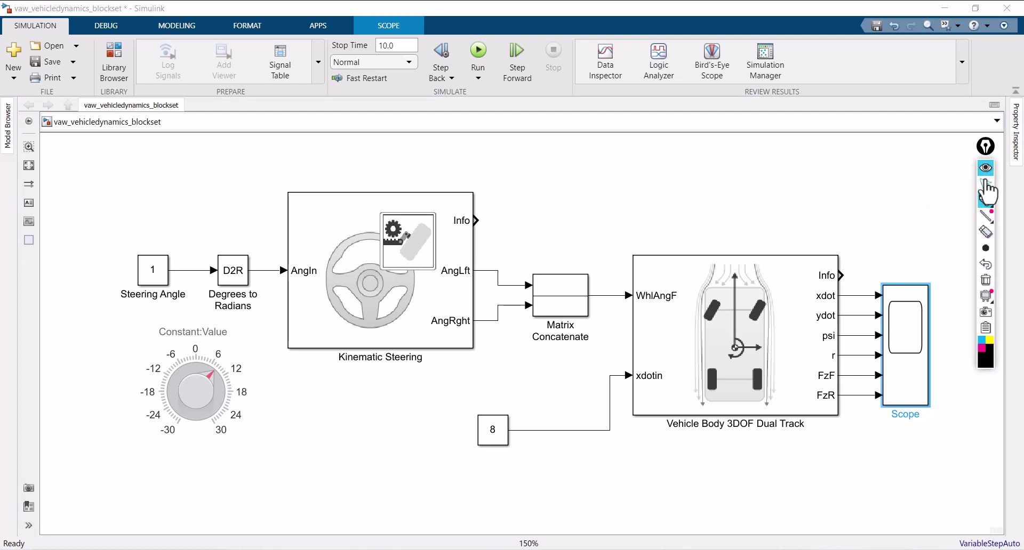
# Set the simulation's stop time to inf and run the model.
pyautogui.click(410, 45)
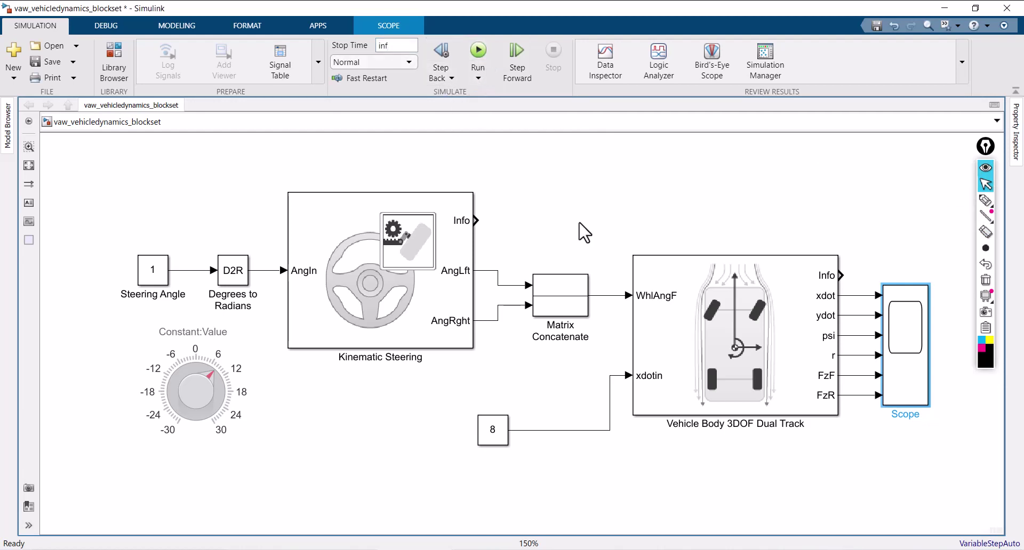
pyautogui.hotkey('ctrl', 't')
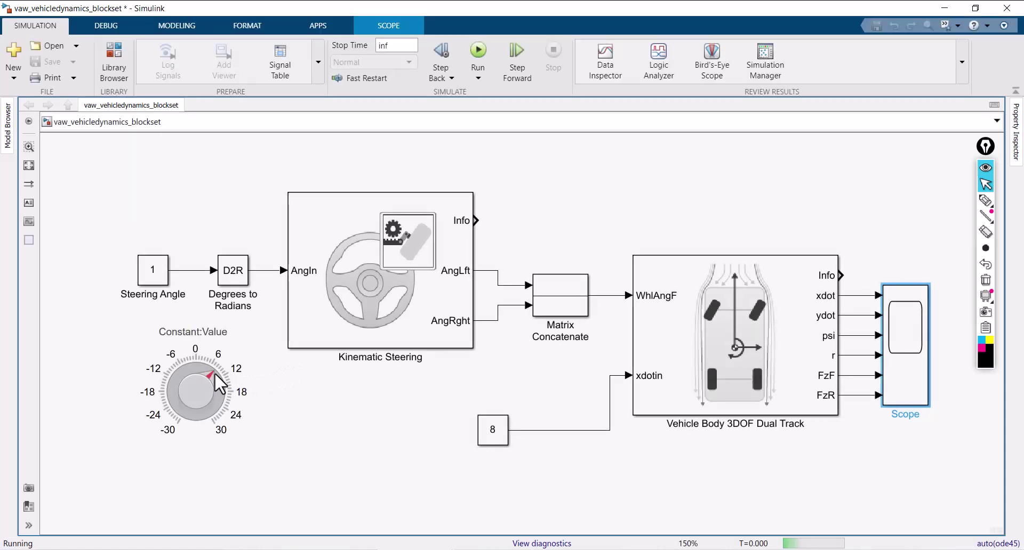
# Sweep the Constant:Value knob between negative and positive values during the run, leave it at about 25, and stop the simulation.
pyautogui.moveTo(209, 373); pyautogui.dragTo(176, 422)
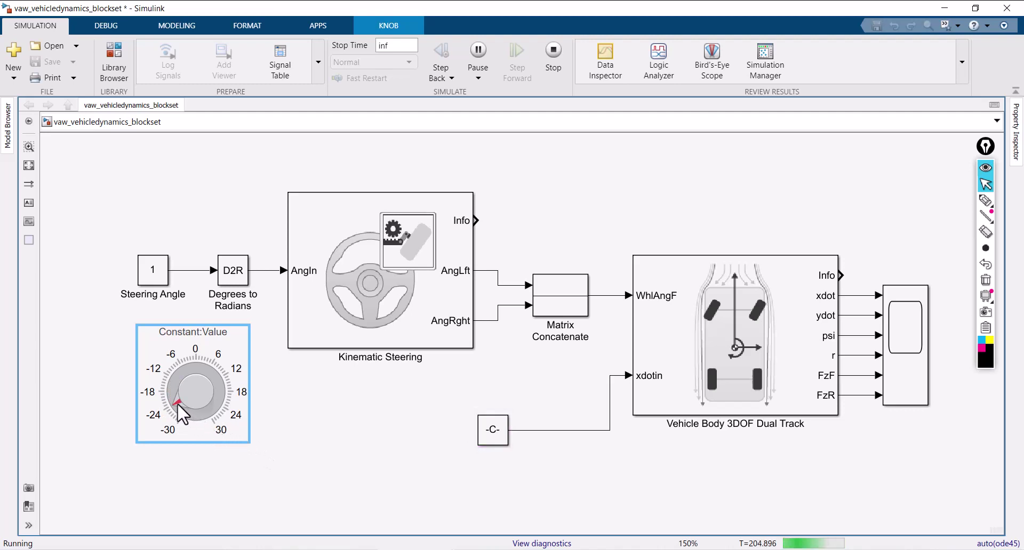
pyautogui.moveTo(182, 410); pyautogui.dragTo(216, 407)
pyautogui.moveTo(173, 367); pyautogui.dragTo(223, 385)
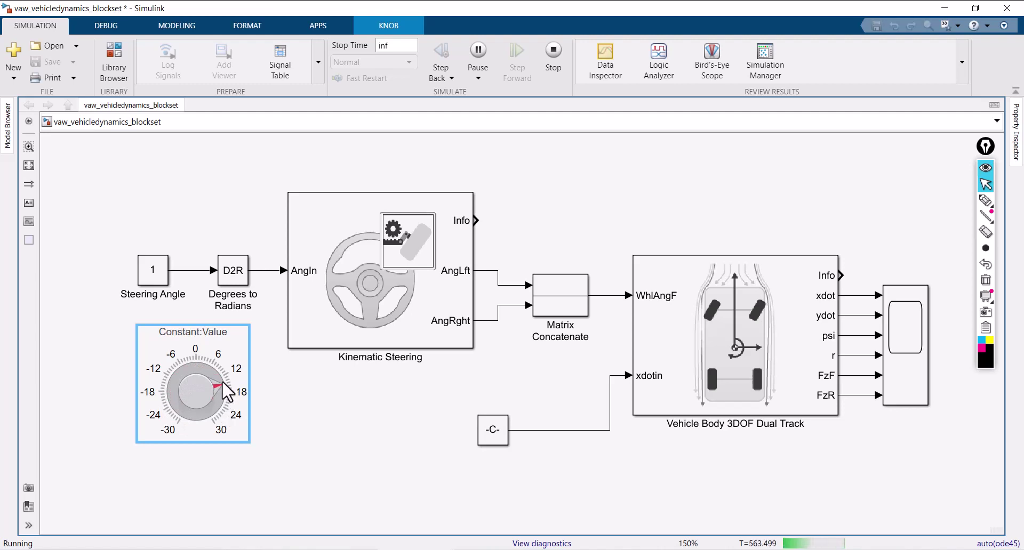
pyautogui.moveTo(169, 412); pyautogui.dragTo(174, 415)
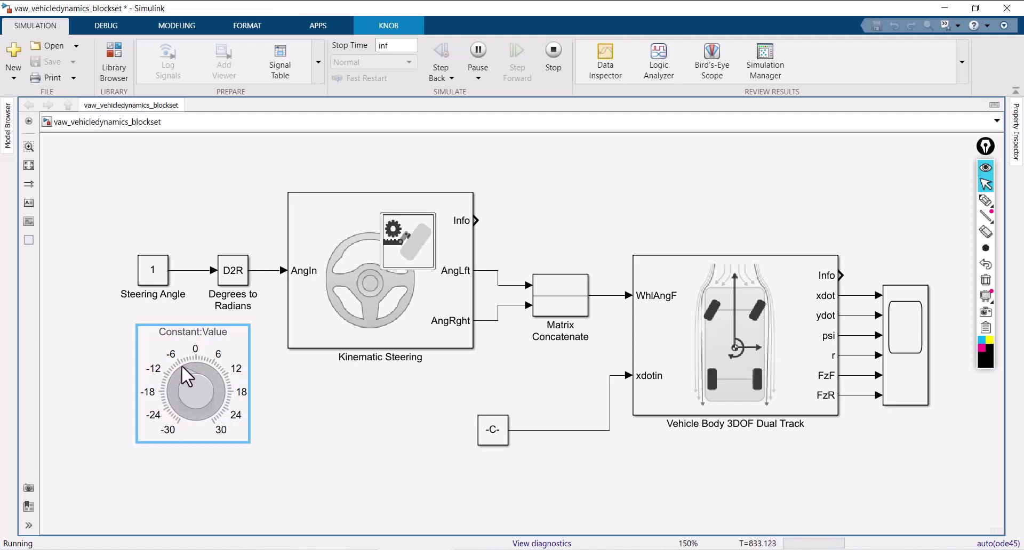
pyautogui.moveTo(220, 380); pyautogui.dragTo(221, 408)
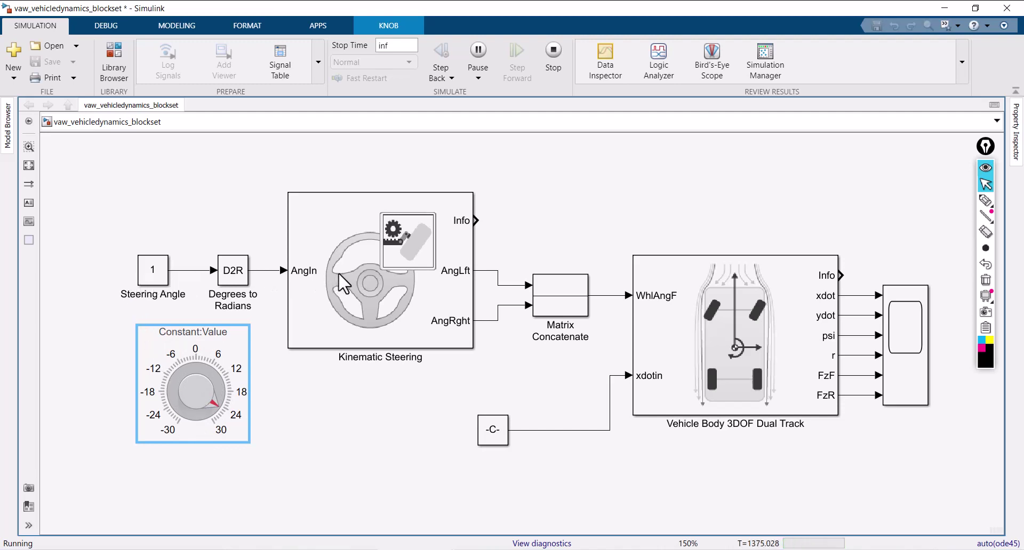
pyautogui.click(553, 53)
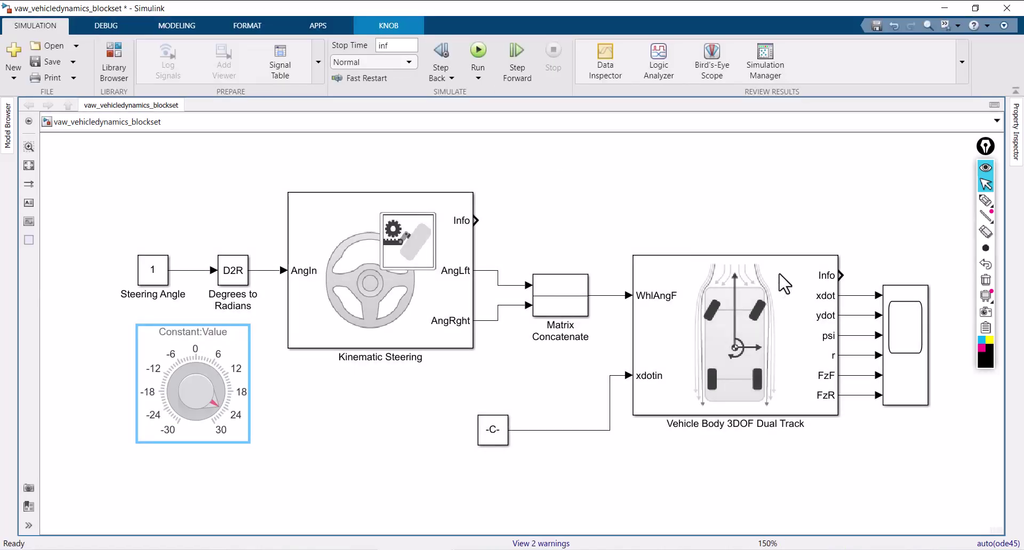
# Open the Scope and maximize its window.
pyautogui.click(905, 333)
pyautogui.doubleClick(910, 342)
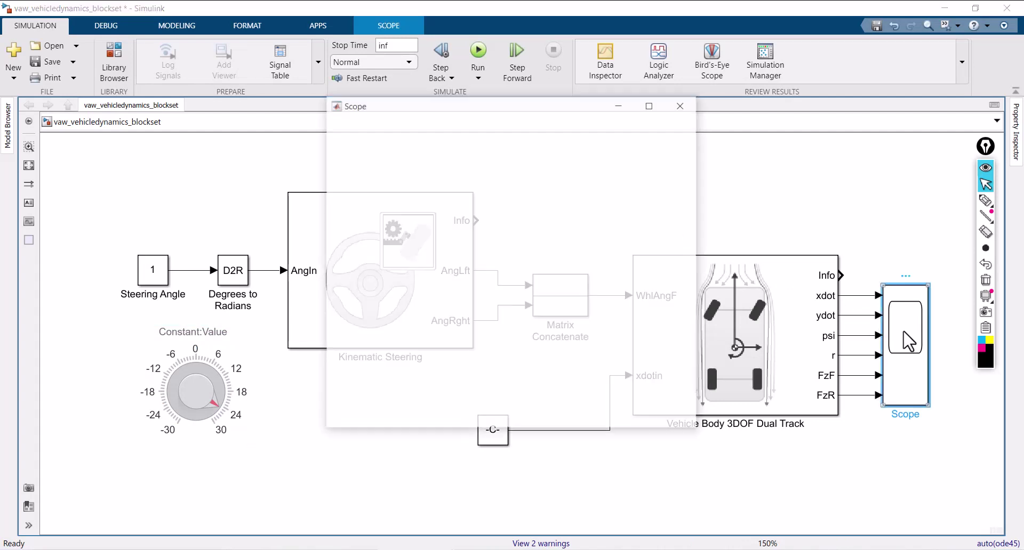
pyautogui.click(651, 106)
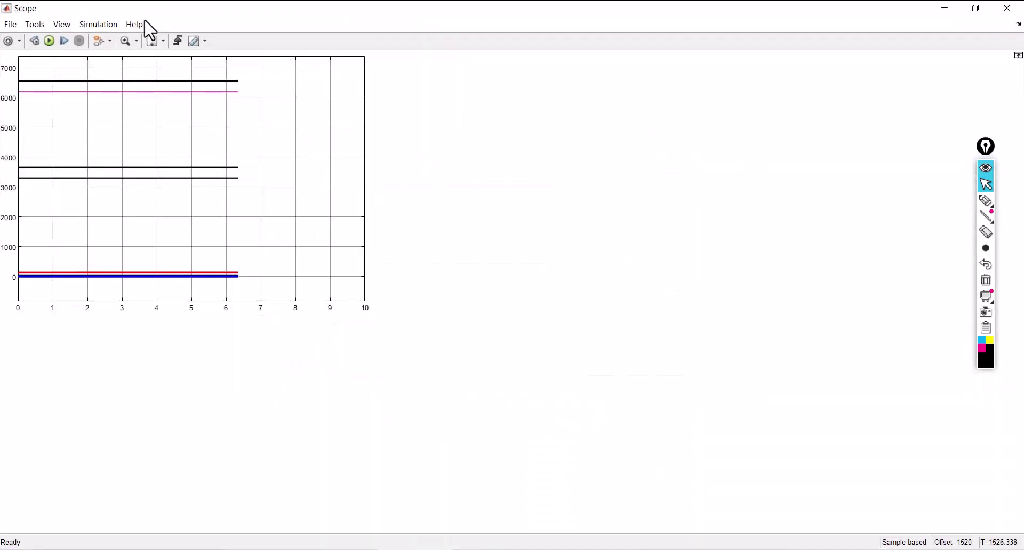
# Arrange the Scope's displays in a layout of four rows by two columns and scale the X and Y axes limits to the data.
pyautogui.click(63, 25)
pyautogui.click(74, 40)
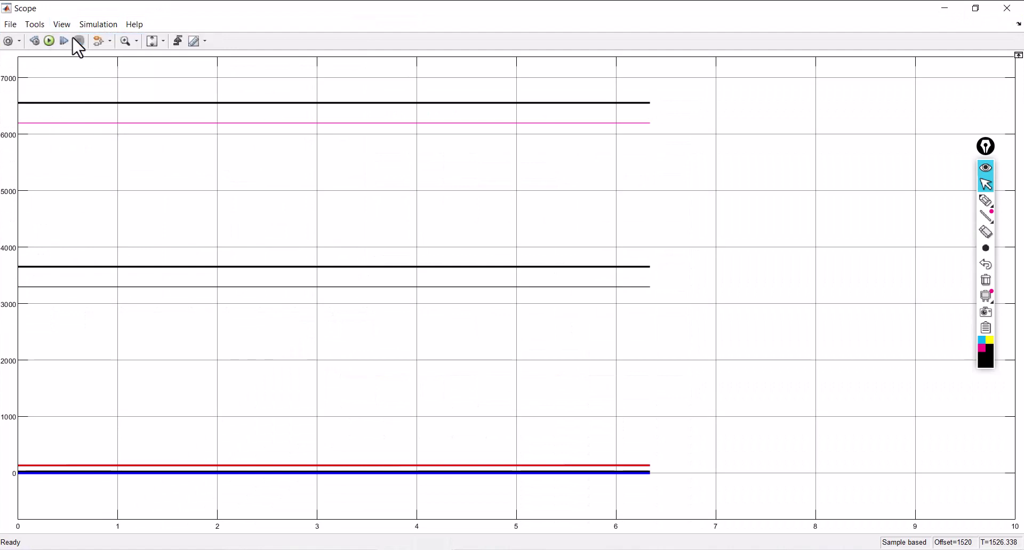
pyautogui.click(101, 109)
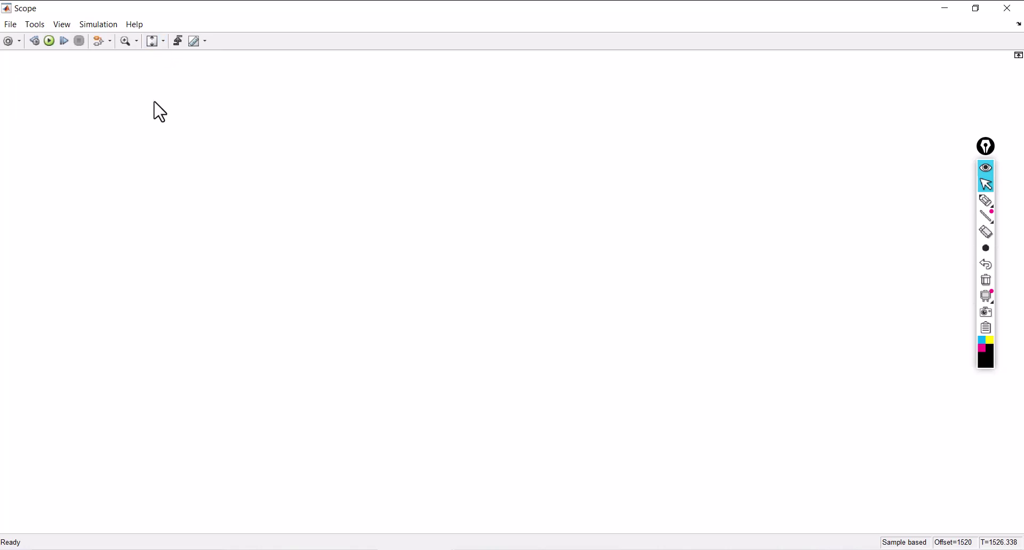
pyautogui.click(164, 41)
pyautogui.click(154, 74)
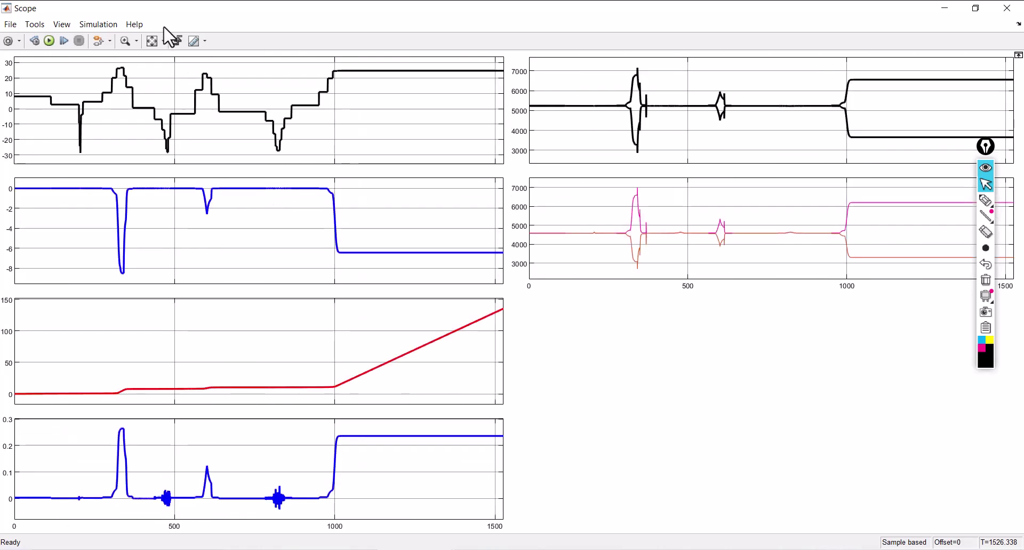
# Open the Scope's Style settings and make display 6 the active display.
pyautogui.click(61, 24)
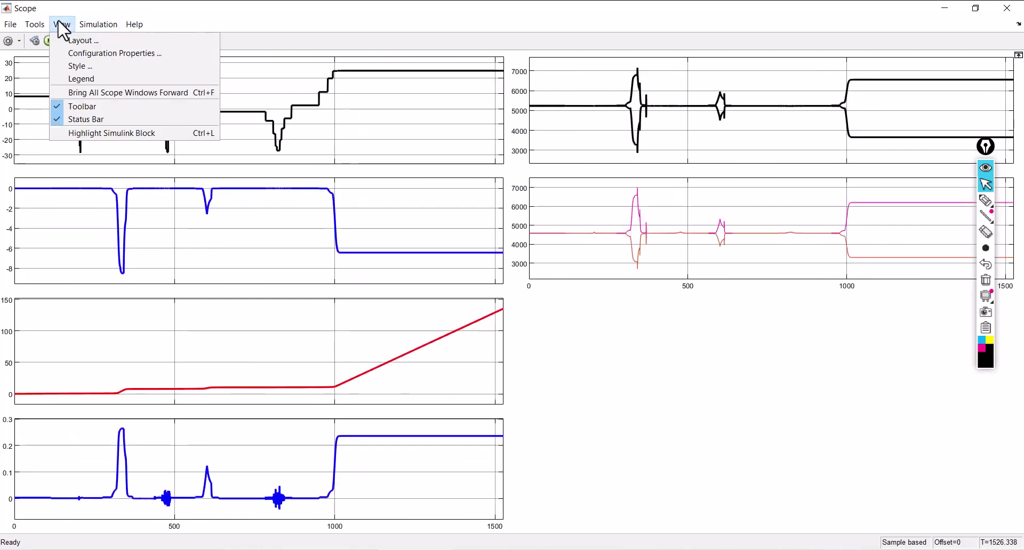
pyautogui.click(83, 68)
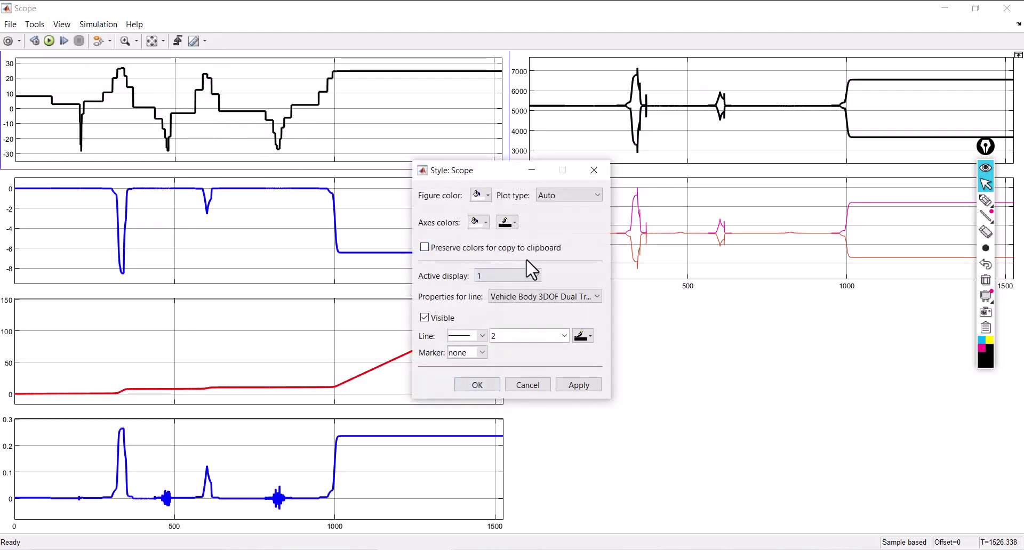
pyautogui.click(531, 297)
pyautogui.click(530, 297)
pyautogui.click(528, 273)
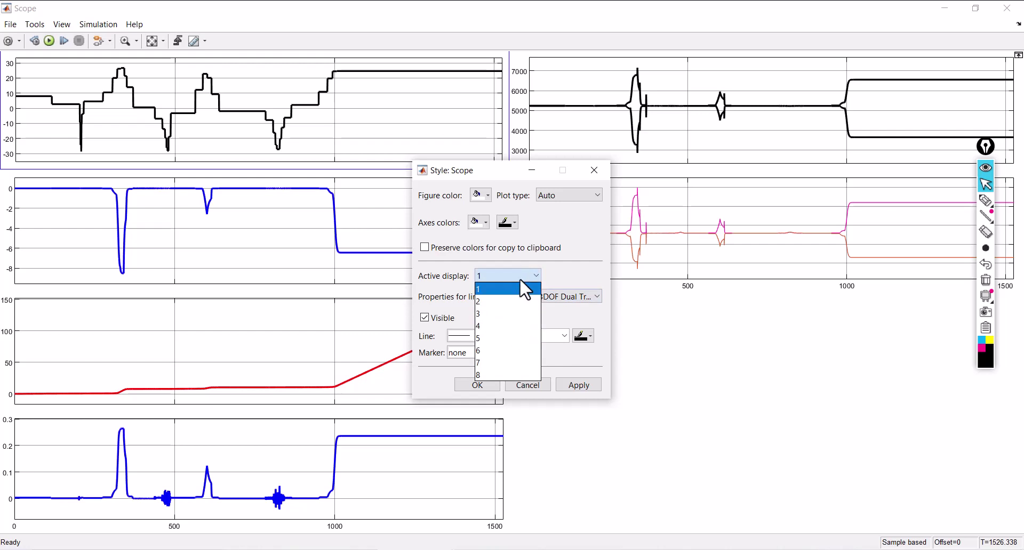
pyautogui.click(522, 283)
pyautogui.click(584, 297)
pyautogui.click(600, 307)
pyautogui.click(597, 297)
pyautogui.click(597, 297)
pyautogui.click(536, 276)
pyautogui.click(504, 350)
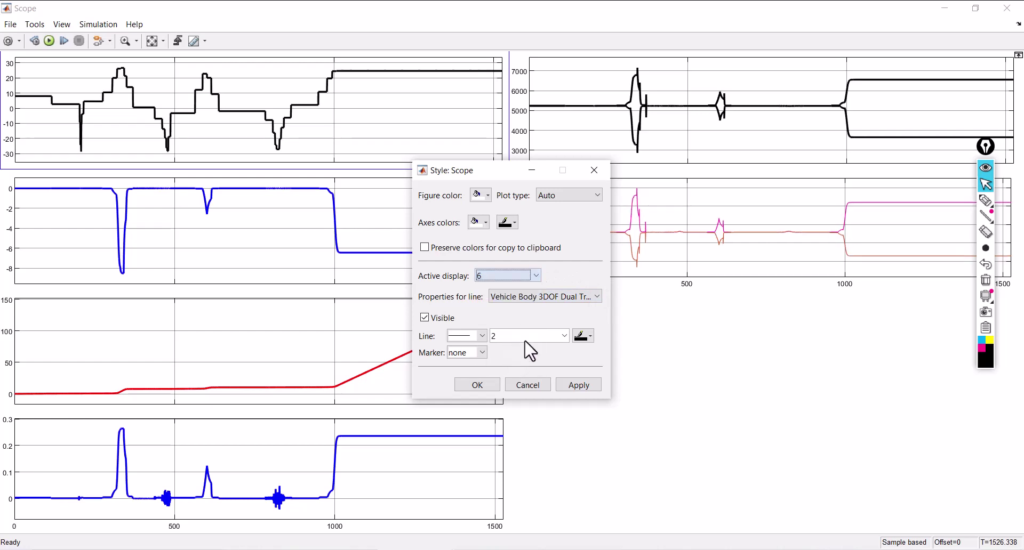
# Style display 6's first line with blue color and width 2.0, and apply it.
pyautogui.click(591, 337)
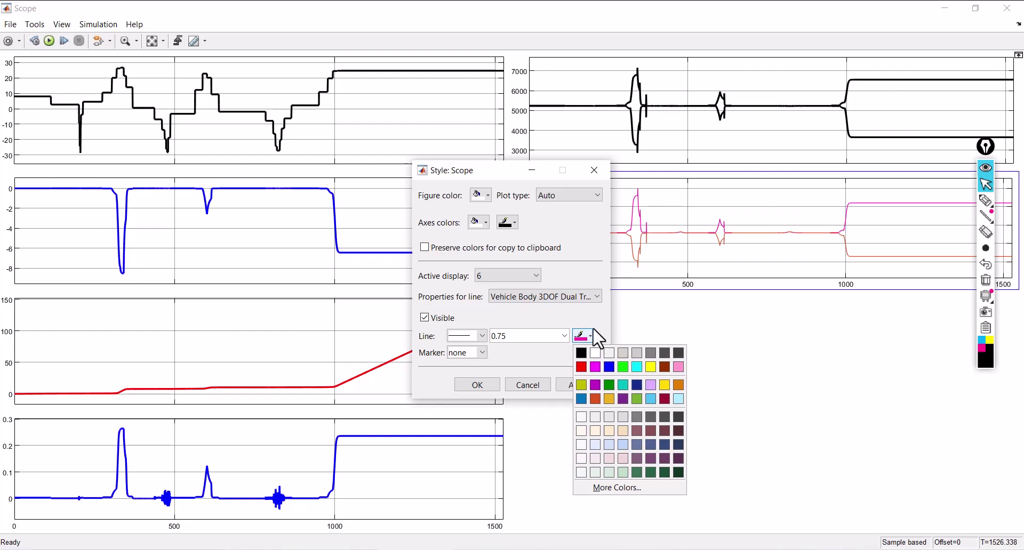
pyautogui.click(608, 367)
pyautogui.click(587, 386)
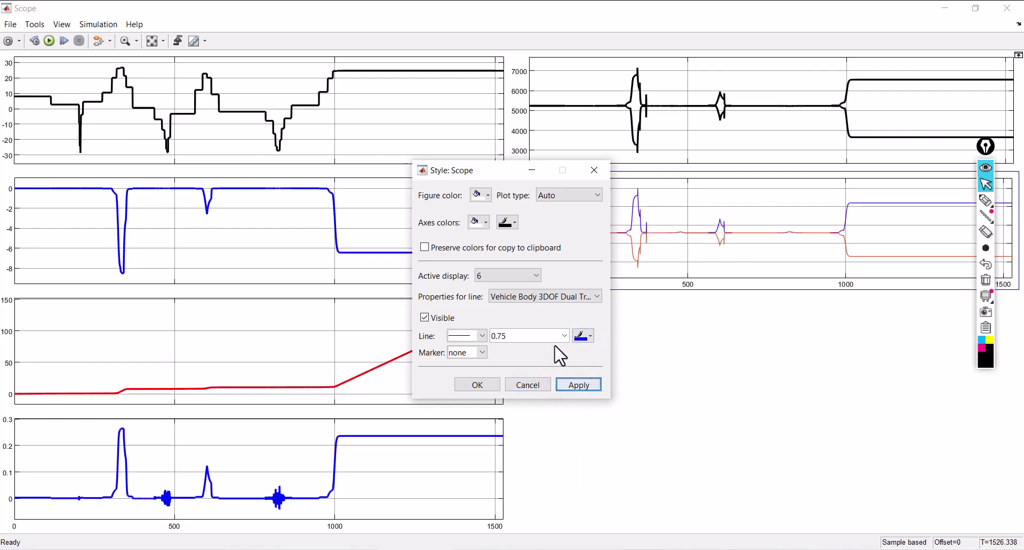
pyautogui.click(563, 336)
pyautogui.click(520, 375)
pyautogui.click(569, 387)
# Set the width of display 6's second line to 2.0 and apply it.
pyautogui.click(568, 297)
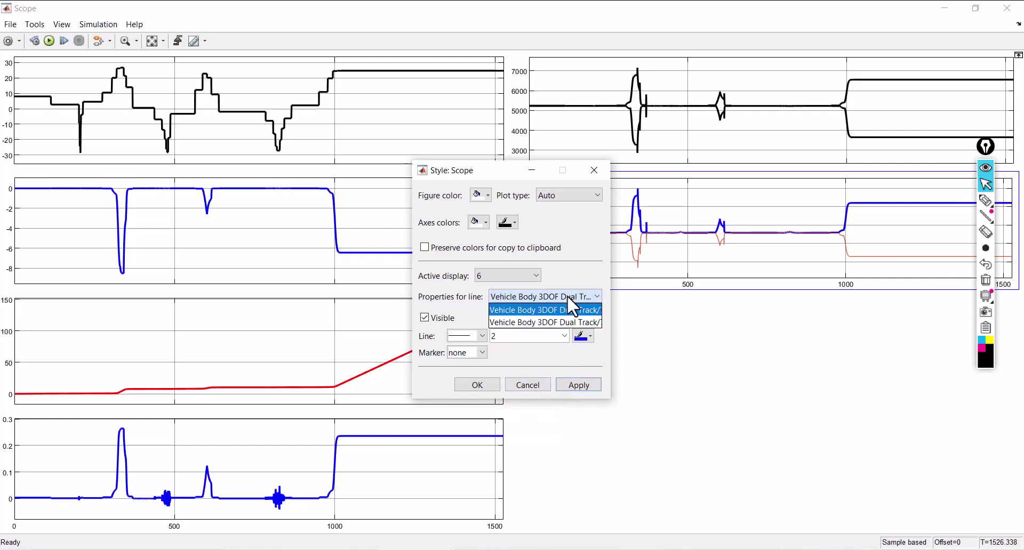
pyautogui.click(561, 322)
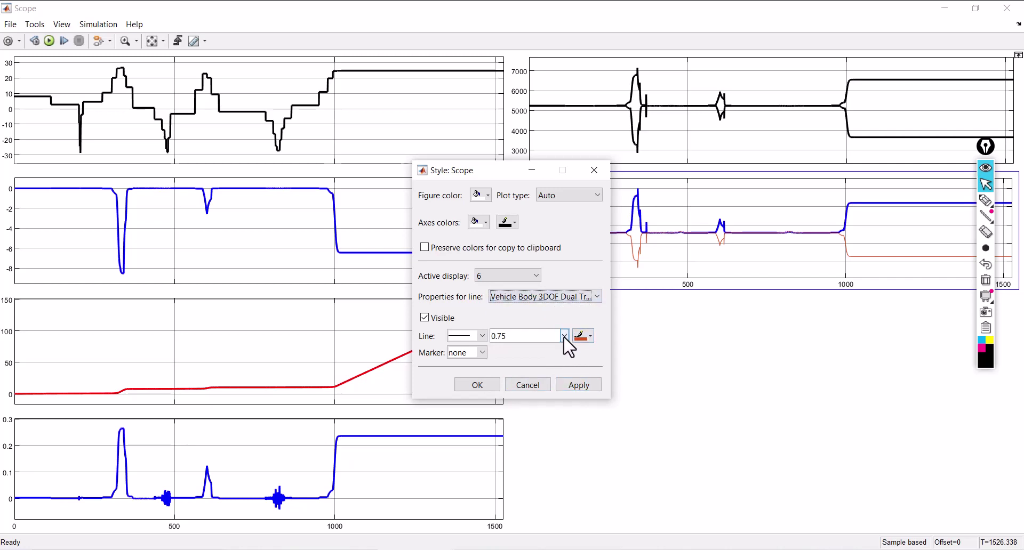
pyautogui.click(564, 337)
pyautogui.click(528, 376)
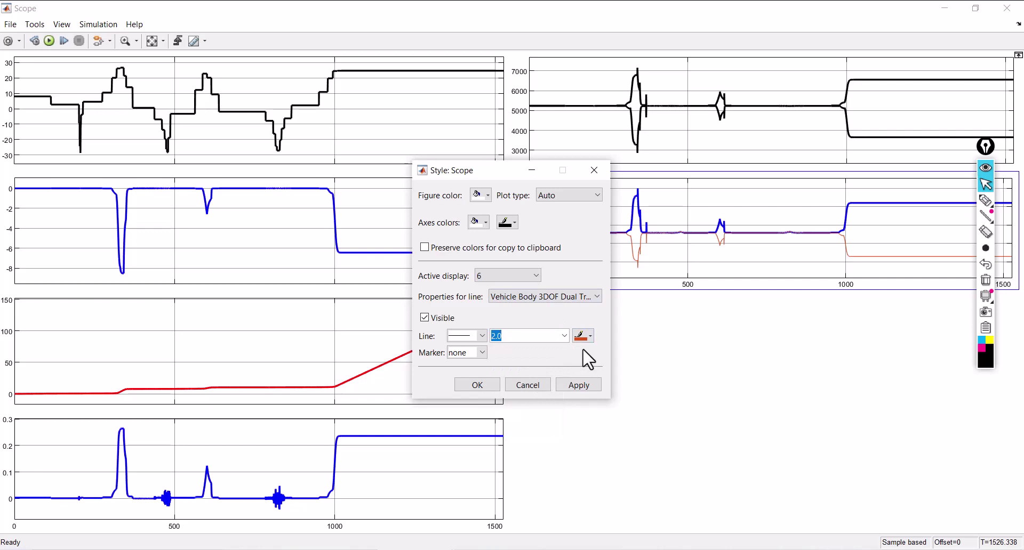
pyautogui.click(580, 380)
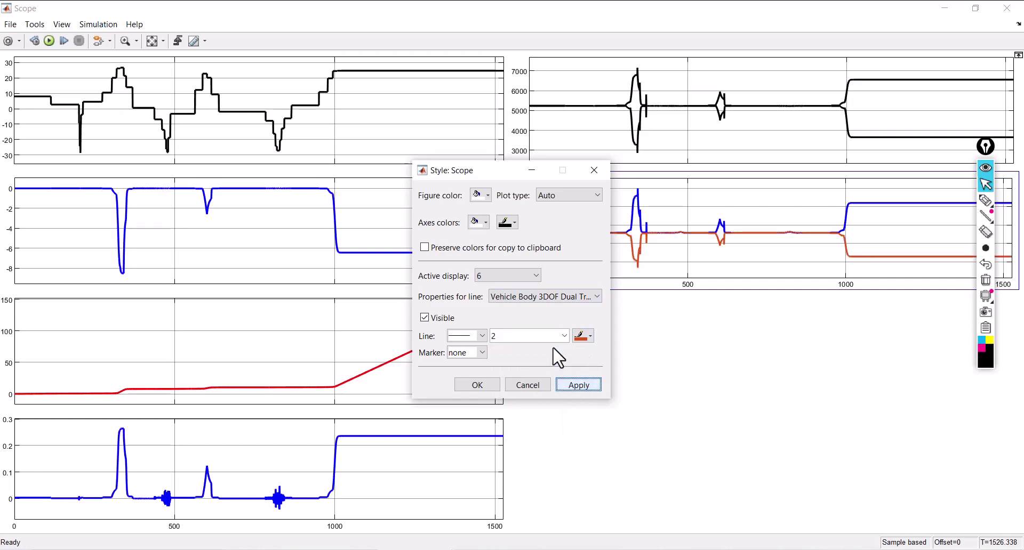
# Make display 5 the active display, color its first line blue, and apply it.
pyautogui.click(535, 276)
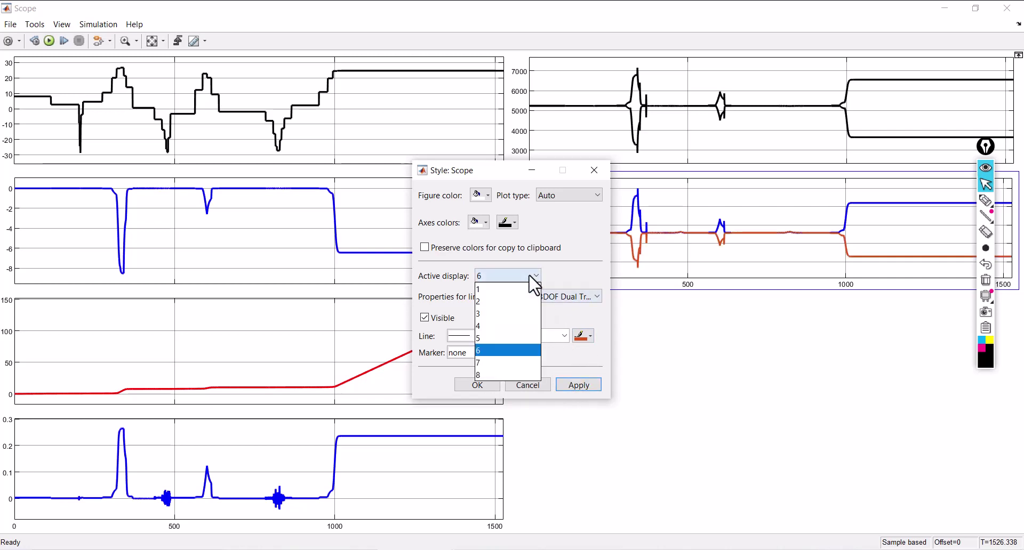
pyautogui.click(502, 338)
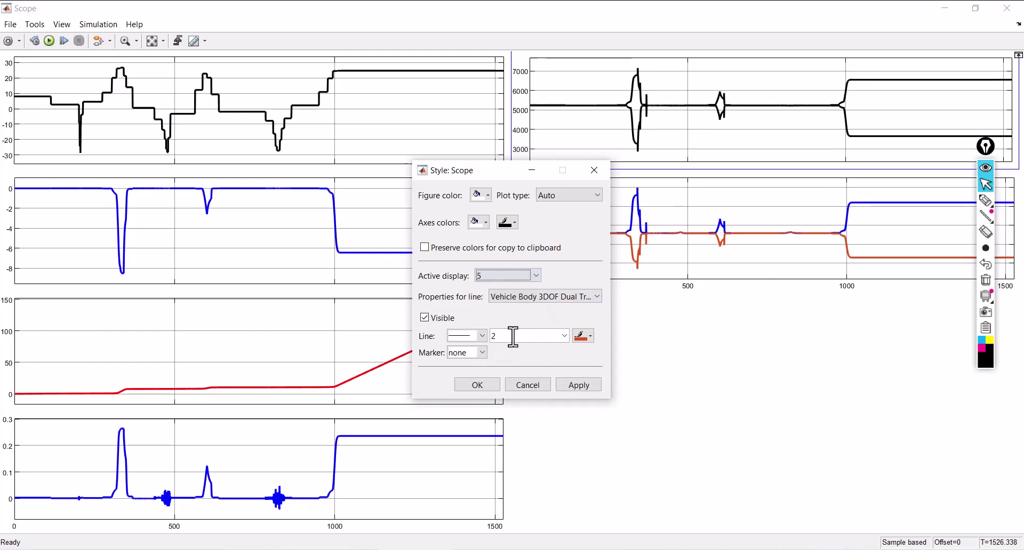
pyautogui.click(589, 337)
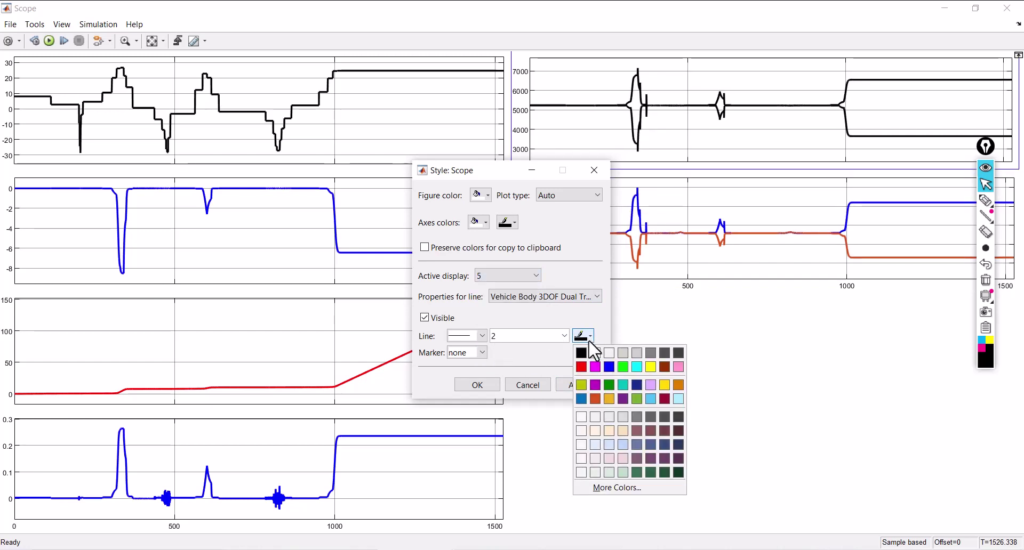
pyautogui.click(579, 298)
pyautogui.click(565, 319)
pyautogui.click(589, 338)
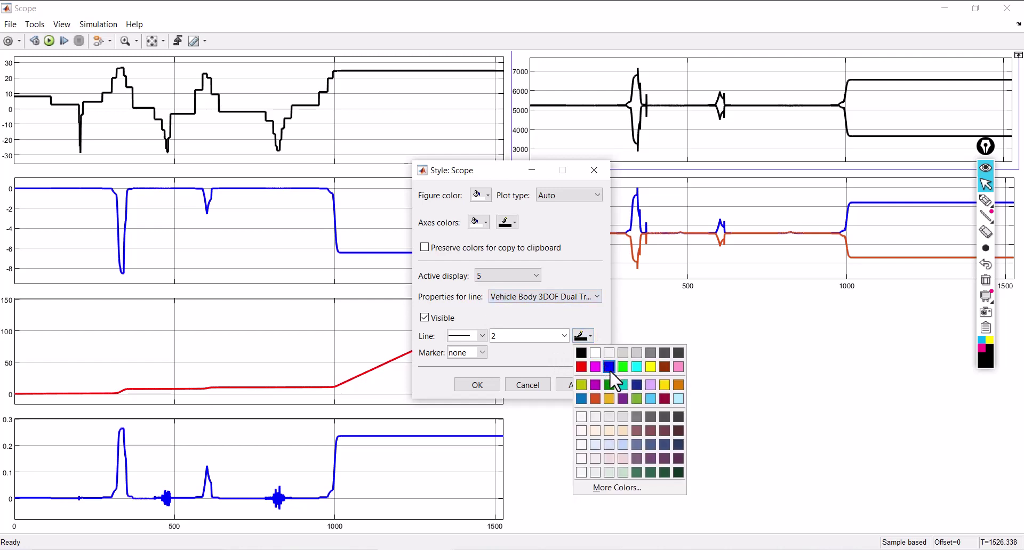
pyautogui.click(610, 368)
pyautogui.click(586, 385)
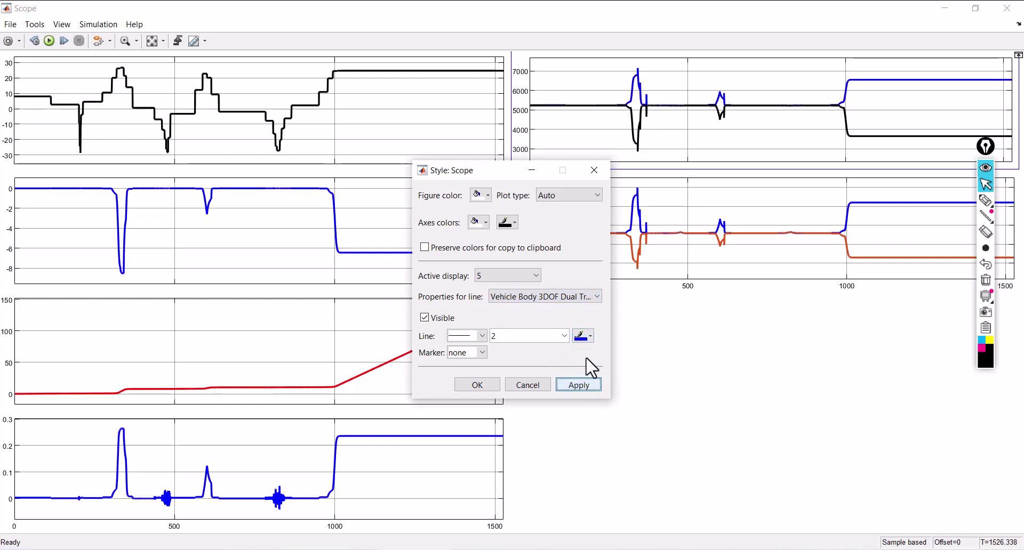
# Color display 5's second line red, apply it, and confirm the Style settings.
pyautogui.click(587, 295)
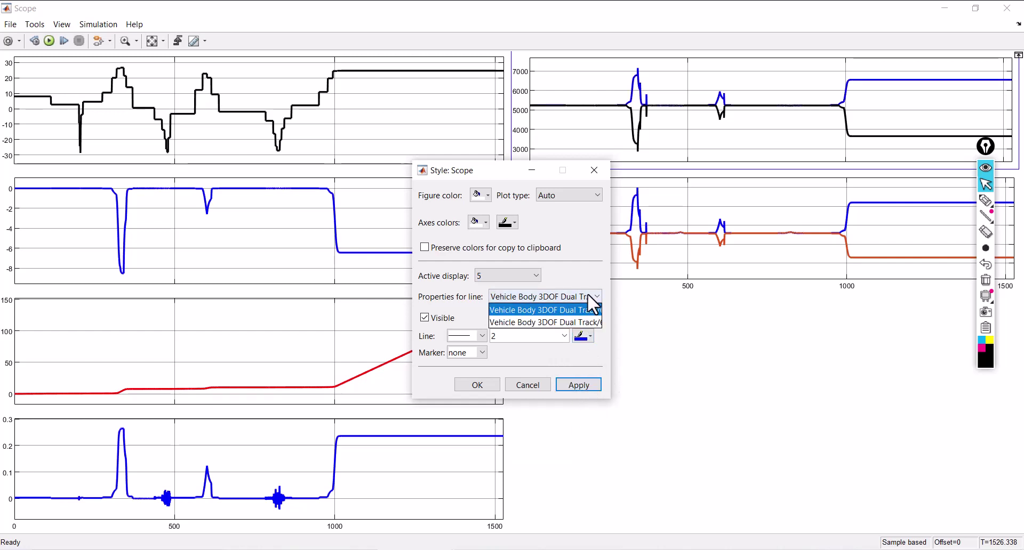
pyautogui.click(555, 321)
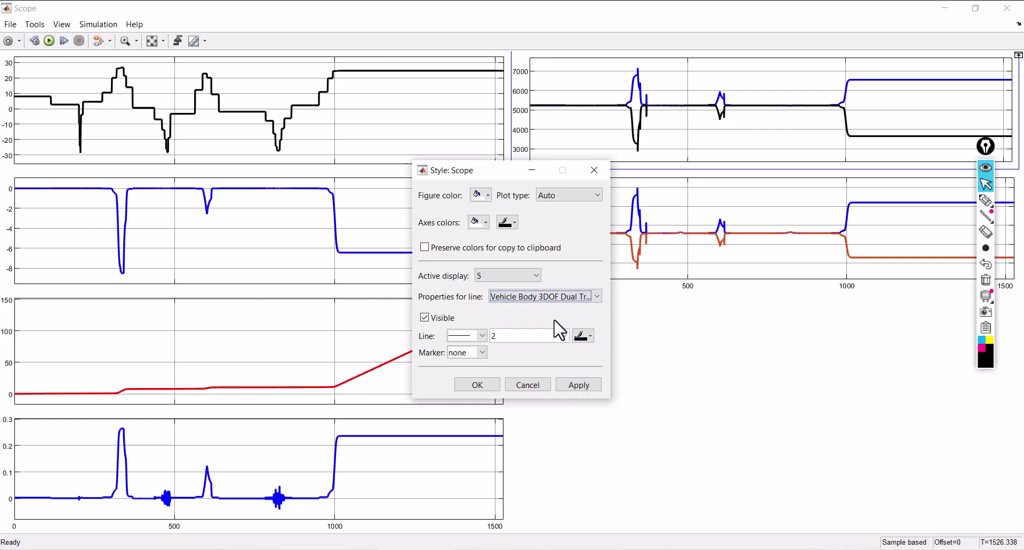
pyautogui.click(584, 336)
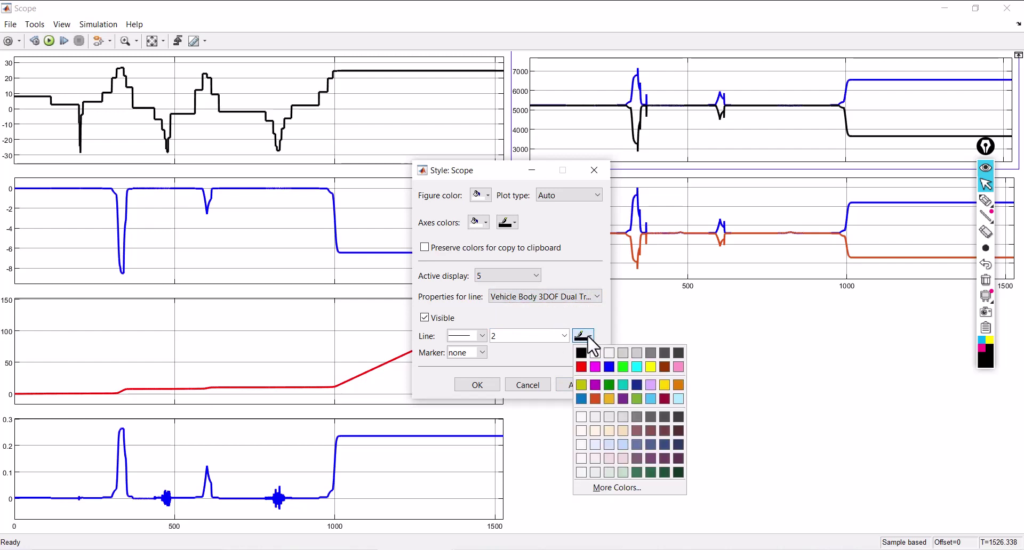
pyautogui.click(582, 367)
pyautogui.click(579, 386)
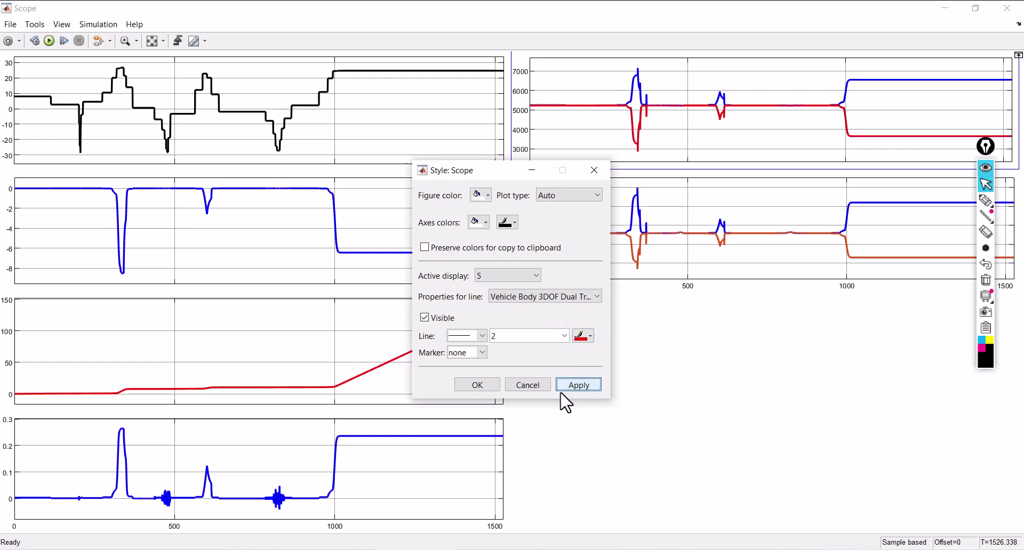
pyautogui.click(478, 385)
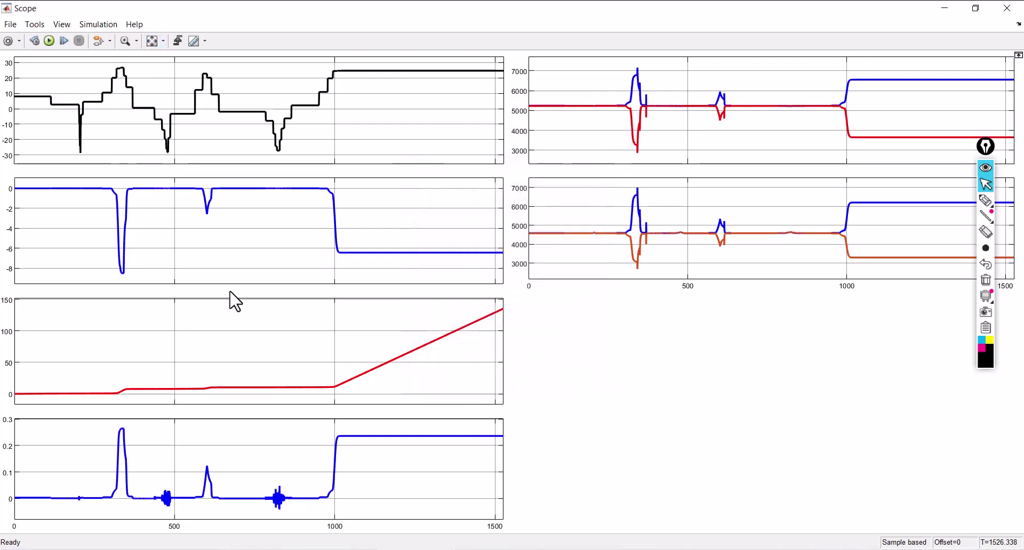
pyautogui.click(986, 201)
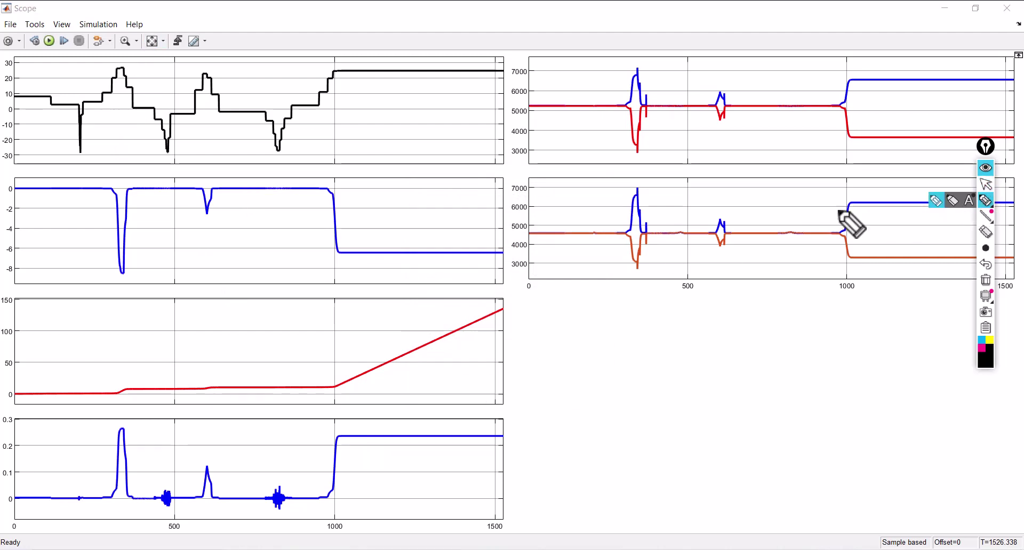
# Draw a freehand black check mark over each of the first four Scope displays.
pyautogui.moveTo(228, 113)
pyautogui.mouseDown()
pyautogui.moveTo(256, 123)
pyautogui.moveTo(318, 72)
pyautogui.mouseUp()
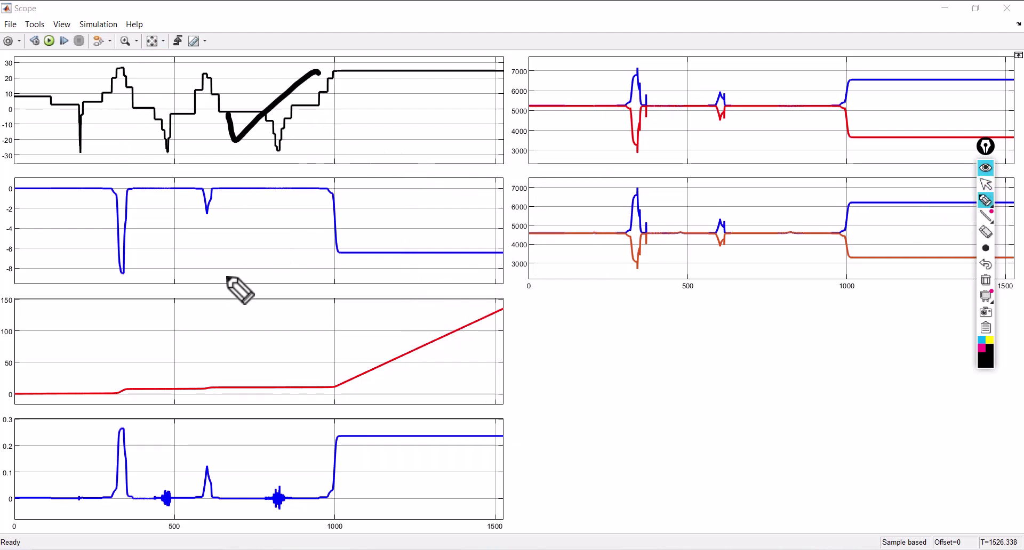
pyautogui.moveTo(197, 242); pyautogui.dragTo(308, 205)
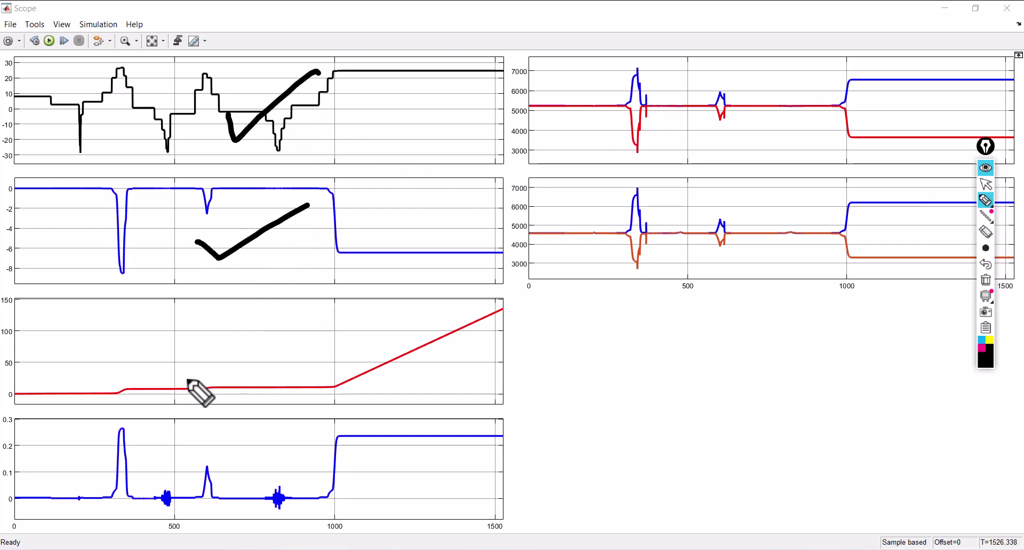
pyautogui.moveTo(193, 354); pyautogui.dragTo(266, 312)
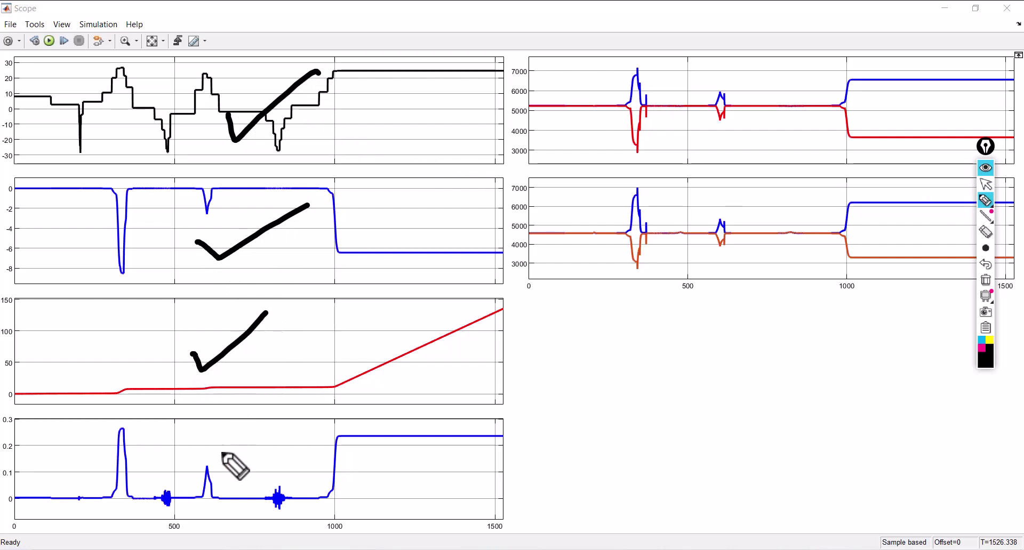
pyautogui.moveTo(202, 471)
pyautogui.mouseDown()
pyautogui.moveTo(236, 477)
pyautogui.moveTo(269, 455)
pyautogui.mouseUp()
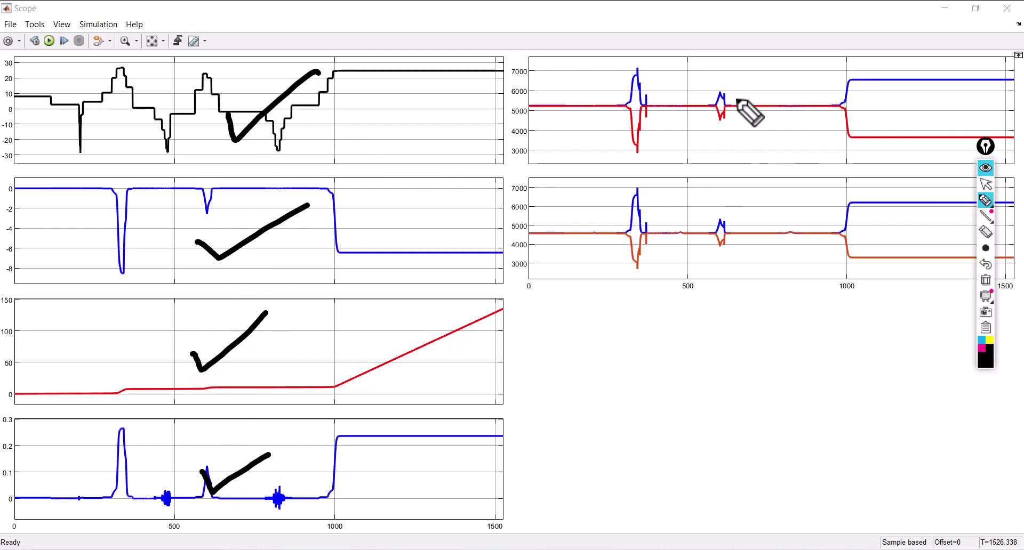
# Circle the peaks in display 5, annotate displays 5 and 6 as "front" and "Rear", and clear the drawings.
pyautogui.moveTo(744, 125)
pyautogui.mouseDown()
pyautogui.moveTo(668, 150)
pyautogui.moveTo(619, 144)
pyautogui.moveTo(596, 114)
pyautogui.moveTo(602, 67)
pyautogui.moveTo(699, 61)
pyautogui.moveTo(685, 138)
pyautogui.mouseUp()
pyautogui.moveTo(798, 80)
pyautogui.mouseDown()
pyautogui.moveTo(794, 131)
pyautogui.moveTo(764, 117)
pyautogui.moveTo(829, 96)
pyautogui.moveTo(864, 104)
pyautogui.mouseUp()
pyautogui.moveTo(855, 58); pyautogui.dragTo(864, 115)
pyautogui.moveTo(863, 97); pyautogui.dragTo(888, 81)
pyautogui.moveTo(761, 196)
pyautogui.mouseDown()
pyautogui.moveTo(764, 241)
pyautogui.moveTo(802, 234)
pyautogui.moveTo(841, 247)
pyautogui.moveTo(881, 210)
pyautogui.mouseUp()
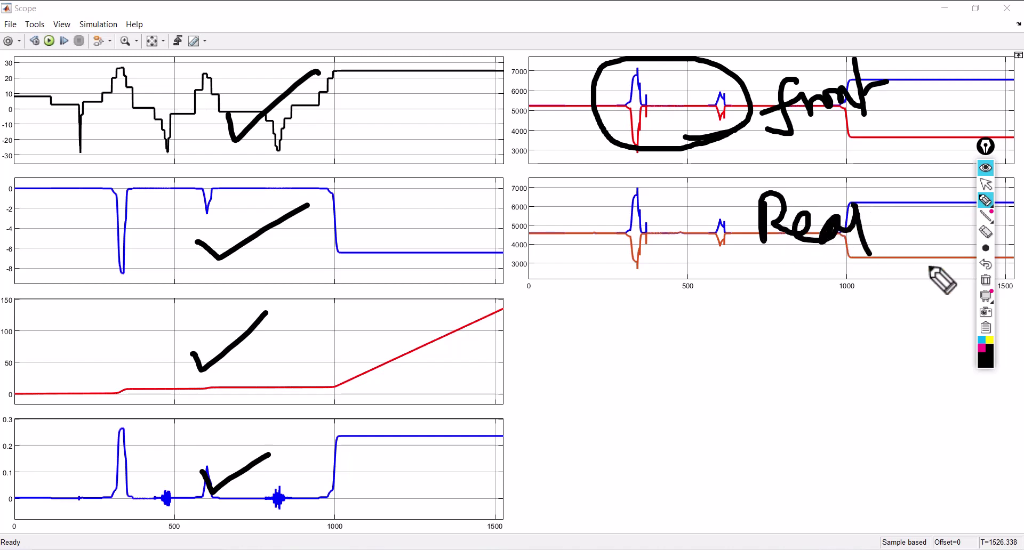
pyautogui.click(985, 281)
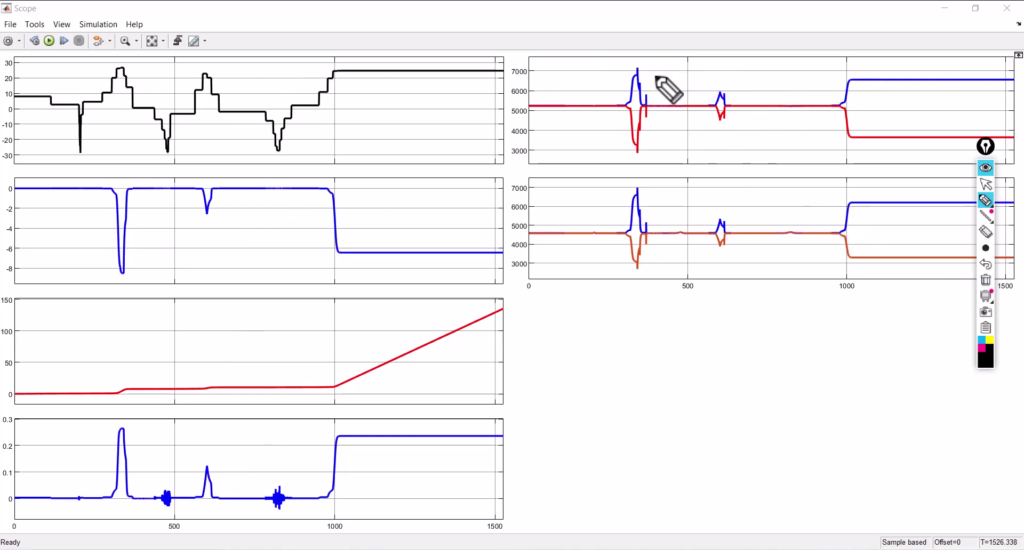
# Annotate display 5 with arrows at its first peak, labelling the blue curve "FR" and the red curve "FL".
pyautogui.moveTo(640, 80)
pyautogui.mouseDown()
pyautogui.moveTo(687, 70)
pyautogui.moveTo(643, 81)
pyautogui.moveTo(668, 81)
pyautogui.mouseUp()
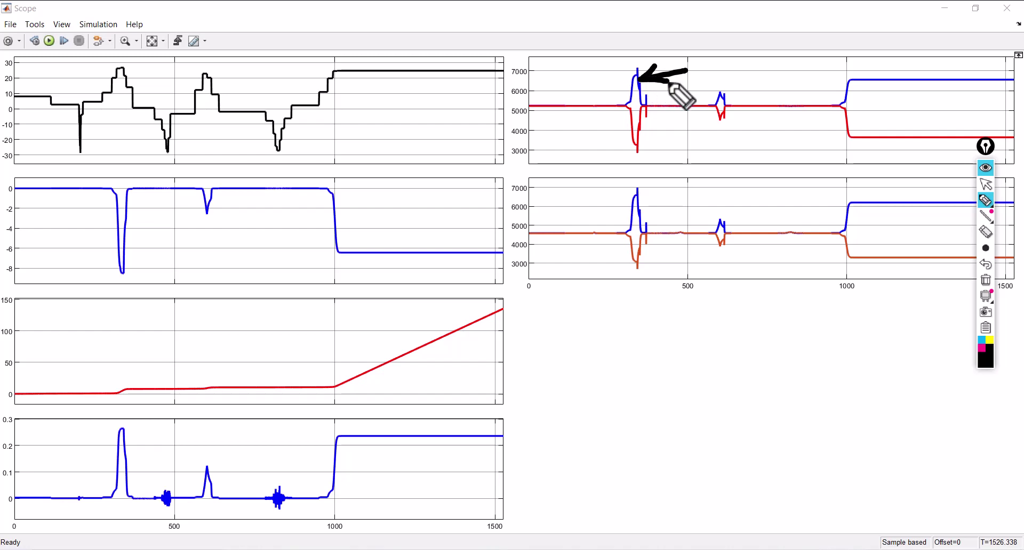
pyautogui.moveTo(710, 46)
pyautogui.mouseDown()
pyautogui.moveTo(739, 42)
pyautogui.moveTo(713, 49)
pyautogui.moveTo(713, 68)
pyautogui.moveTo(754, 64)
pyautogui.mouseUp()
pyautogui.moveTo(754, 38)
pyautogui.mouseDown()
pyautogui.moveTo(756, 52)
pyautogui.moveTo(784, 58)
pyautogui.mouseUp()
pyautogui.moveTo(640, 125); pyautogui.dragTo(691, 154)
pyautogui.moveTo(638, 122)
pyautogui.mouseDown()
pyautogui.moveTo(691, 130)
pyautogui.moveTo(716, 163)
pyautogui.mouseUp()
pyautogui.moveTo(715, 133)
pyautogui.mouseDown()
pyautogui.moveTo(720, 165)
pyautogui.moveTo(728, 151)
pyautogui.moveTo(745, 150)
pyautogui.moveTo(726, 139)
pyautogui.moveTo(724, 168)
pyautogui.mouseUp()
pyautogui.moveTo(727, 145)
pyautogui.mouseDown()
pyautogui.moveTo(757, 137)
pyautogui.moveTo(773, 156)
pyautogui.mouseUp()
# Annotate display 6's upper curve "RR" and lower curve "RL" with pointer lines, and clear all drawings.
pyautogui.moveTo(640, 212)
pyautogui.mouseDown()
pyautogui.moveTo(710, 210)
pyautogui.moveTo(715, 198)
pyautogui.moveTo(739, 208)
pyautogui.mouseUp()
pyautogui.moveTo(739, 182); pyautogui.dragTo(763, 199)
pyautogui.moveTo(644, 259)
pyautogui.mouseDown()
pyautogui.moveTo(705, 281)
pyautogui.moveTo(754, 272)
pyautogui.mouseUp()
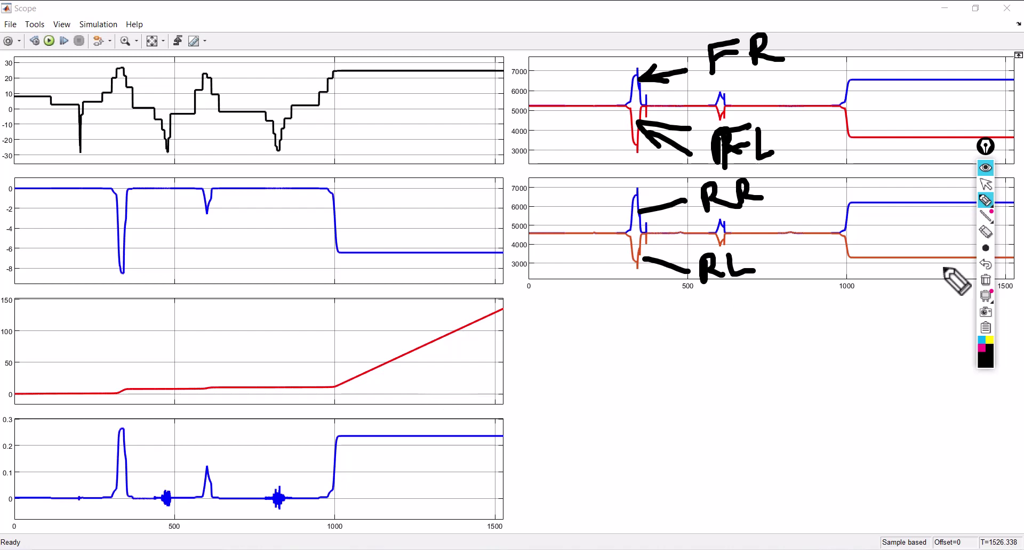
pyautogui.click(986, 280)
# Leave annotation drawing, close the Scope window, and deselect the Scope block in the model.
pyautogui.click(986, 184)
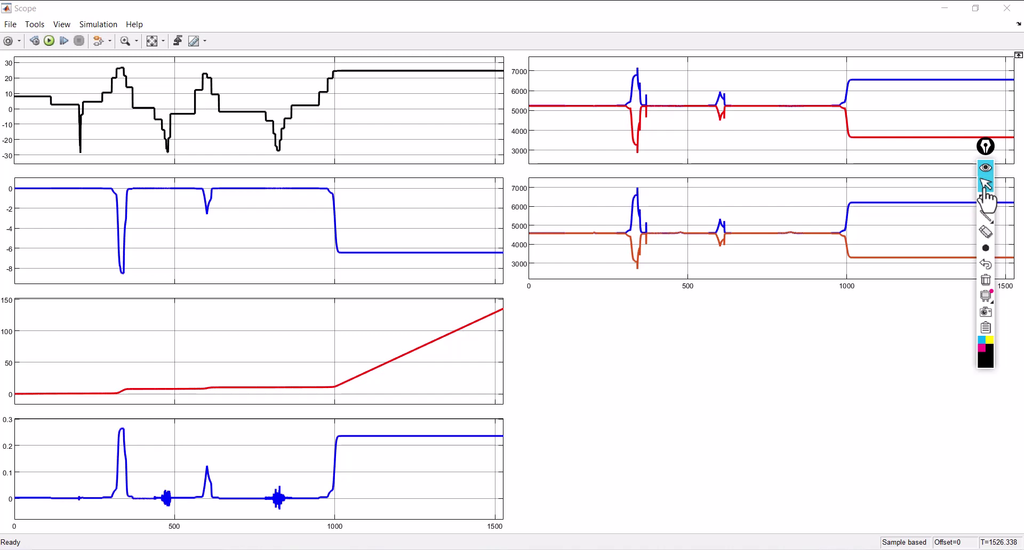
pyautogui.click(1008, 9)
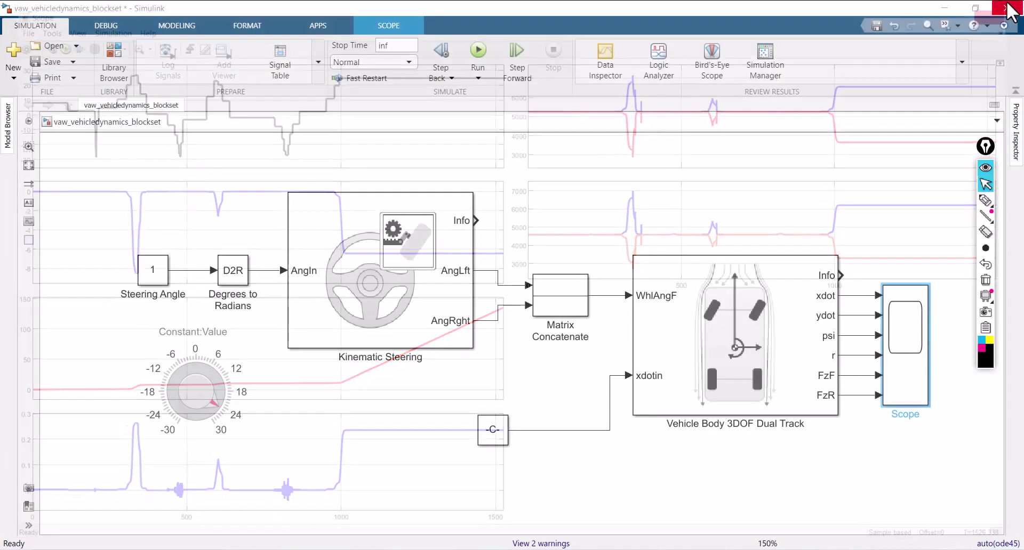
pyautogui.click(809, 202)
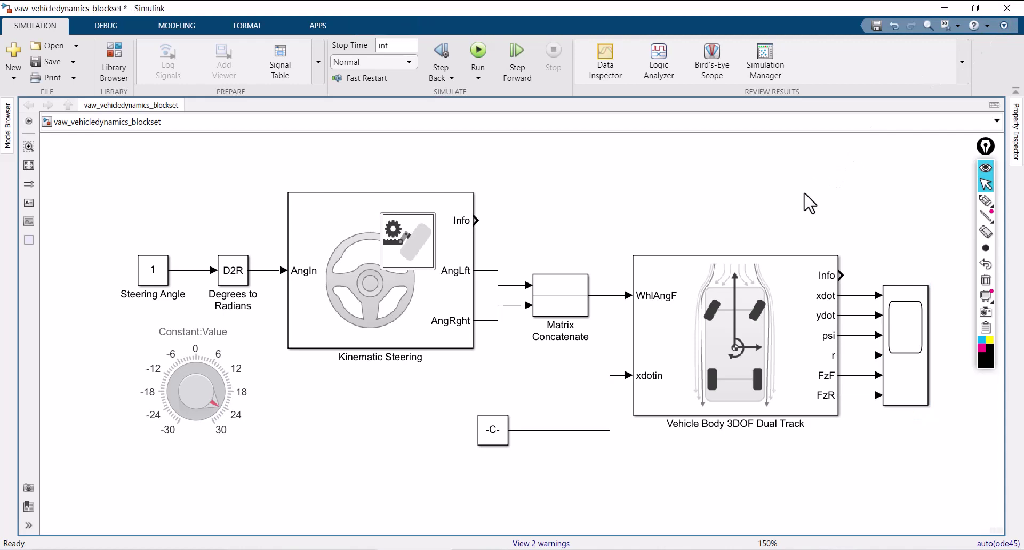